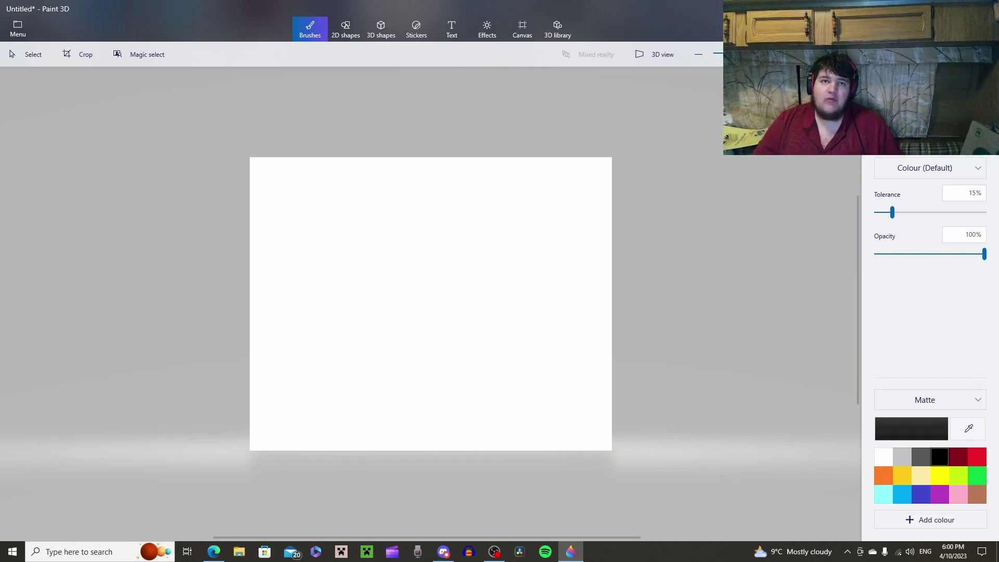
Switch to Microsoft Edge and search Bing for images of "mommy long leg"
{"action": "left_click", "coordinate": [214, 552]}
{"action": "left_click_drag", "start_coordinate": [379, 58], "coordinate": [501, 4]}
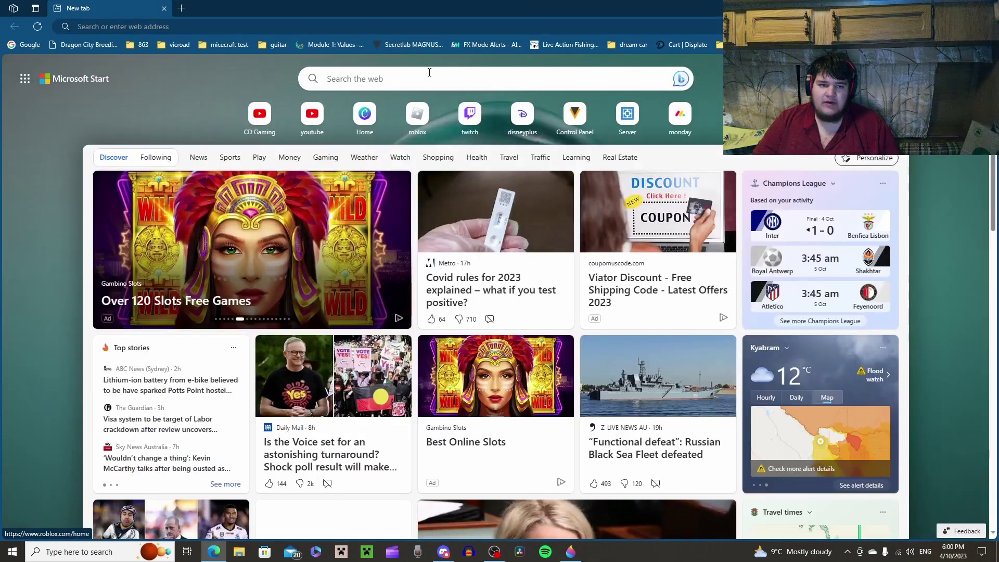
{"action": "left_click", "coordinate": [441, 87]}
{"action": "type", "text": "mo"}
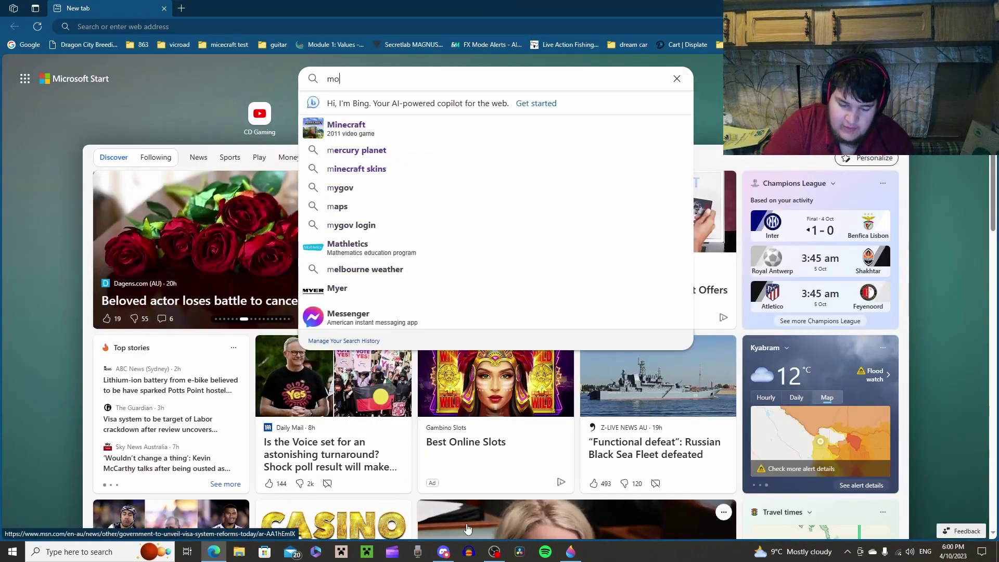
{"action": "type", "text": "mm"}
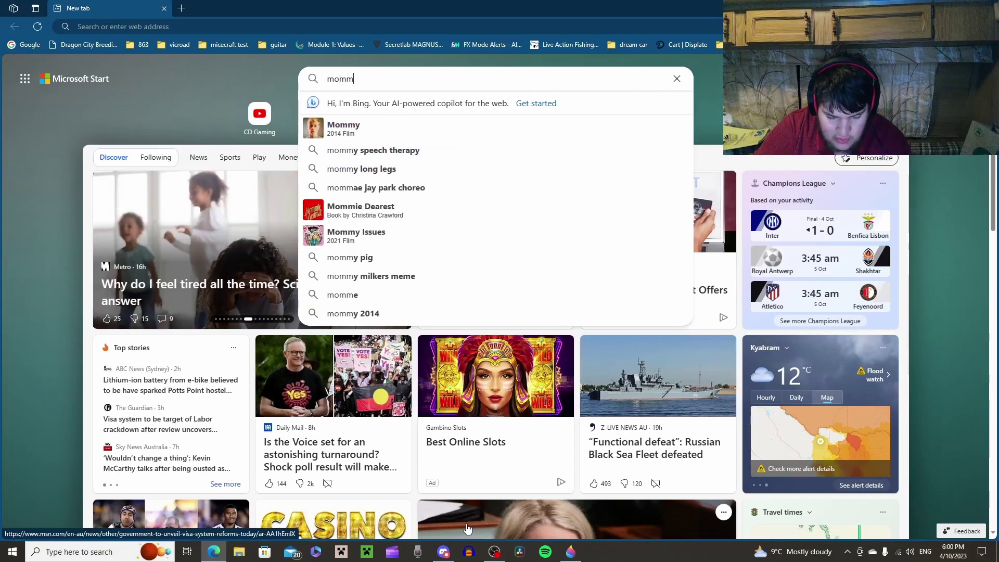
{"action": "type", "text": "y "}
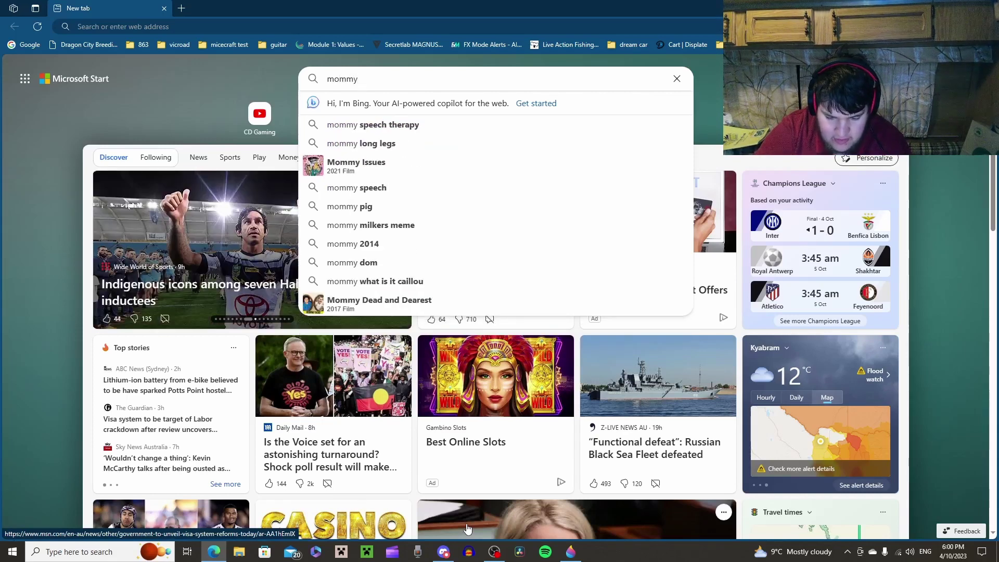
{"action": "type", "text": "long l"}
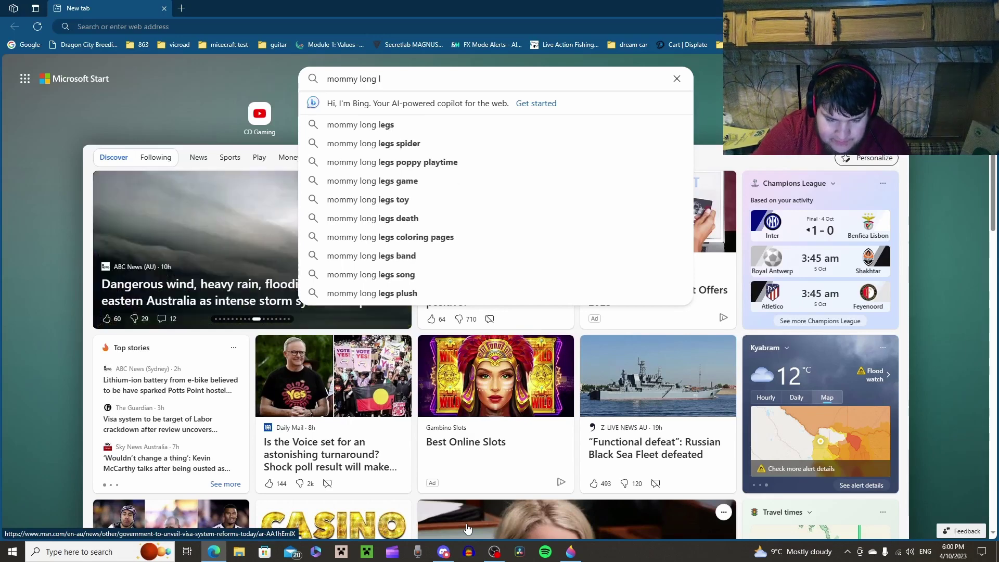
{"action": "type", "text": "eg"}
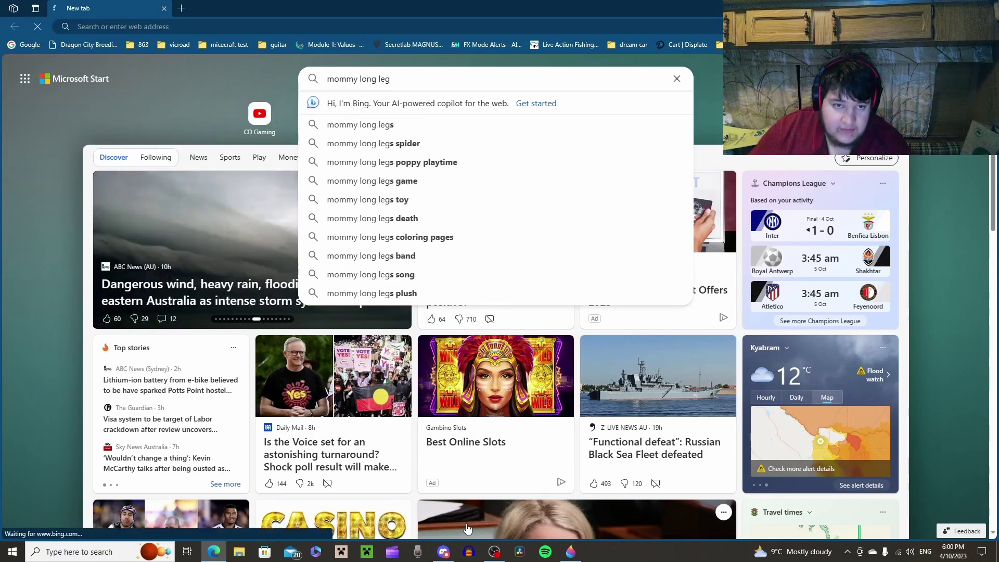
{"action": "key", "text": "Return"}
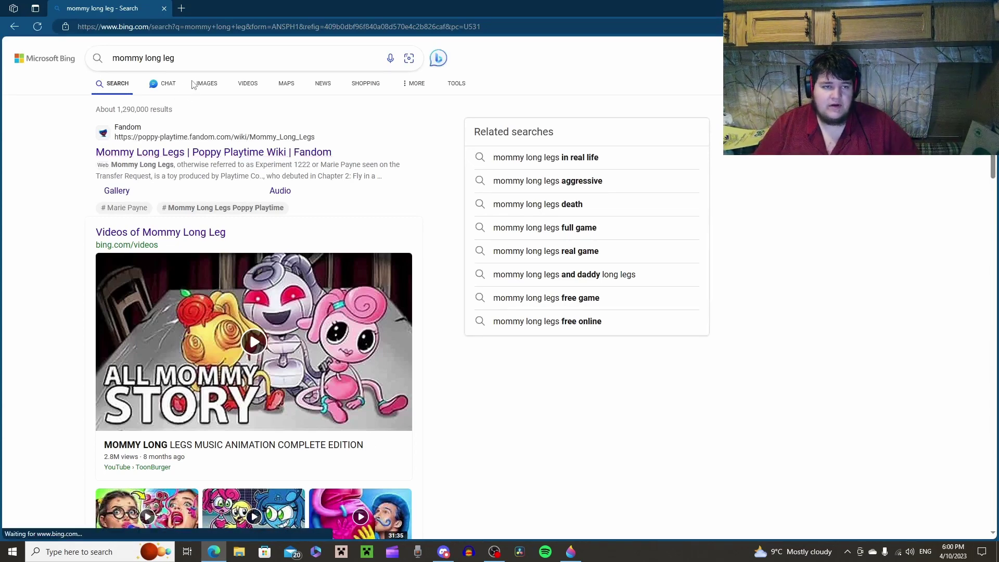
{"action": "left_click", "coordinate": [207, 85]}
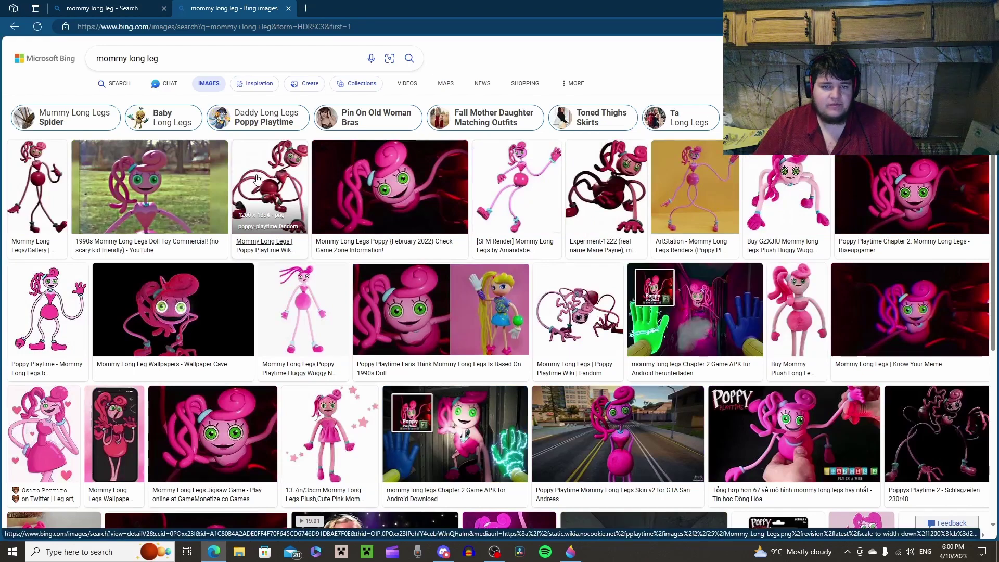
Open the waving [SFM Render] Mommy Long Legs image and arrange the browser side by side with Paint 3D
{"action": "left_click", "coordinate": [508, 198]}
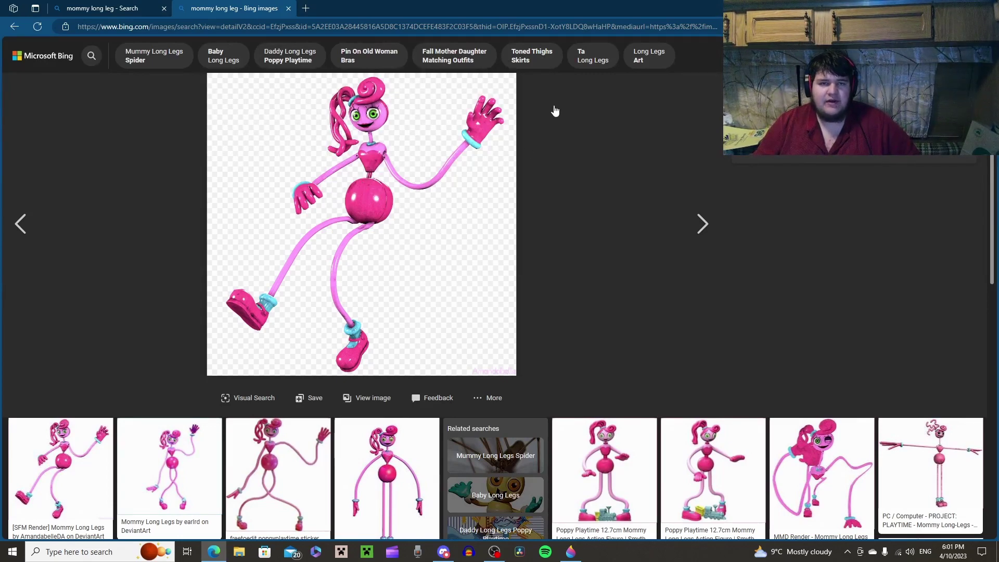
{"action": "double_click", "coordinate": [542, 8]}
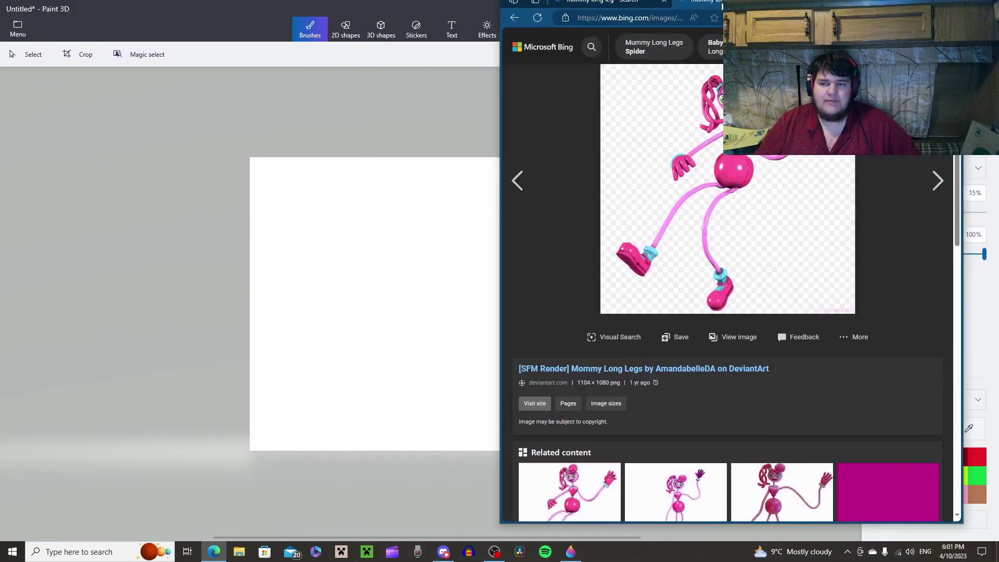
{"action": "left_click_drag", "start_coordinate": [722, 5], "coordinate": [4, 7]}
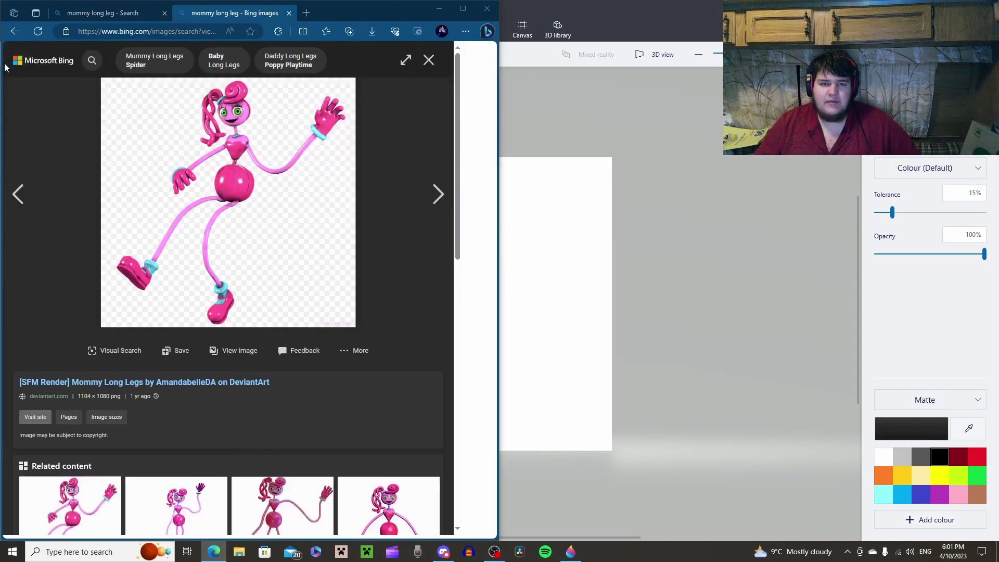
{"action": "left_click", "coordinate": [692, 188]}
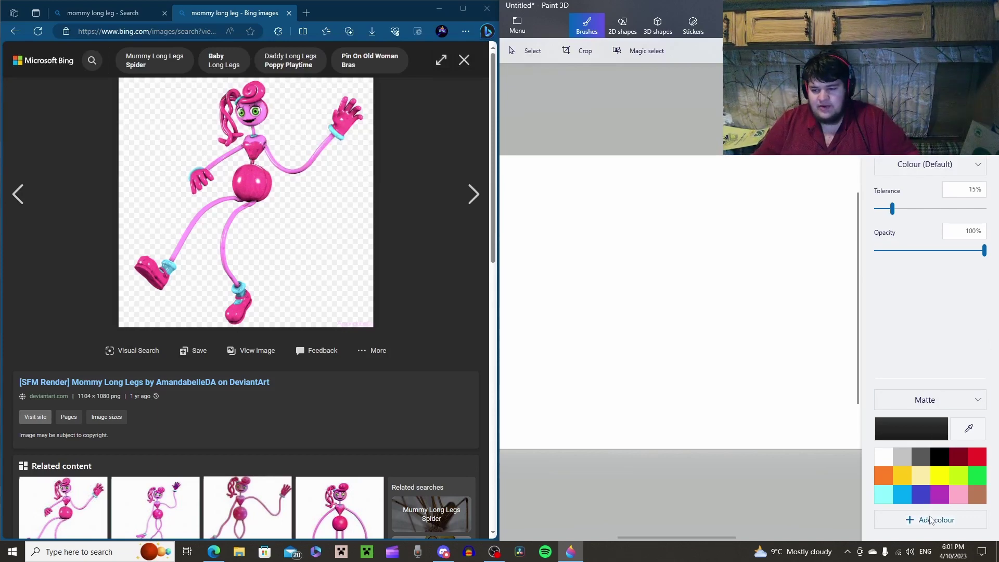
Add a custom hot pink colour with hex value ed1895 to the palette
{"action": "left_click", "coordinate": [958, 433]}
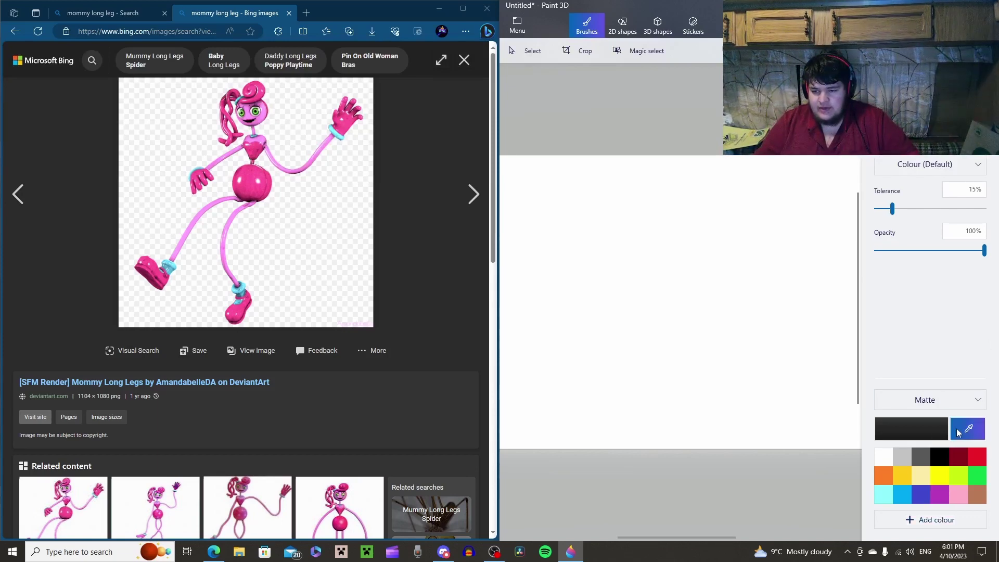
{"action": "left_click", "coordinate": [921, 522]}
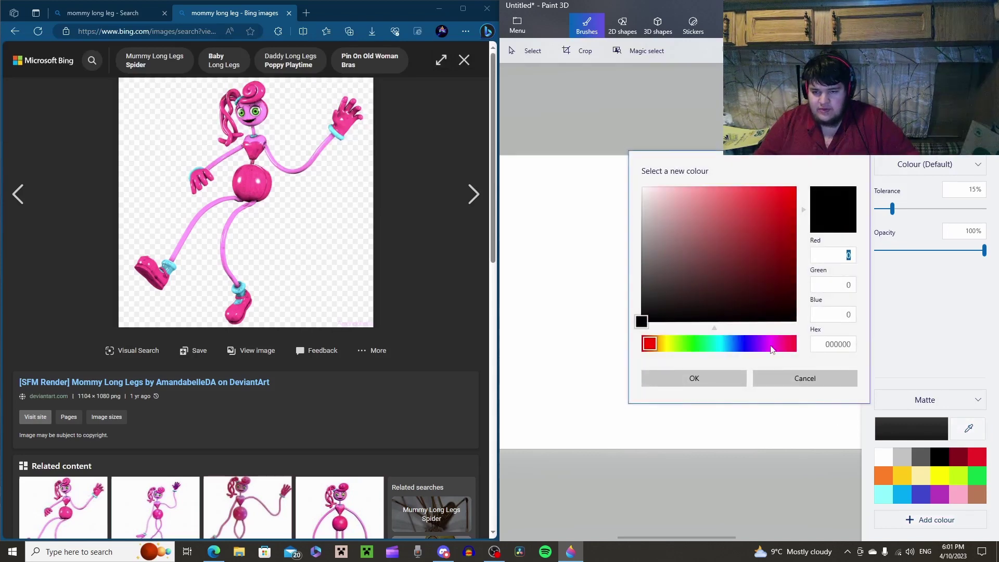
{"action": "left_click", "coordinate": [771, 345]}
{"action": "left_click", "coordinate": [774, 339]}
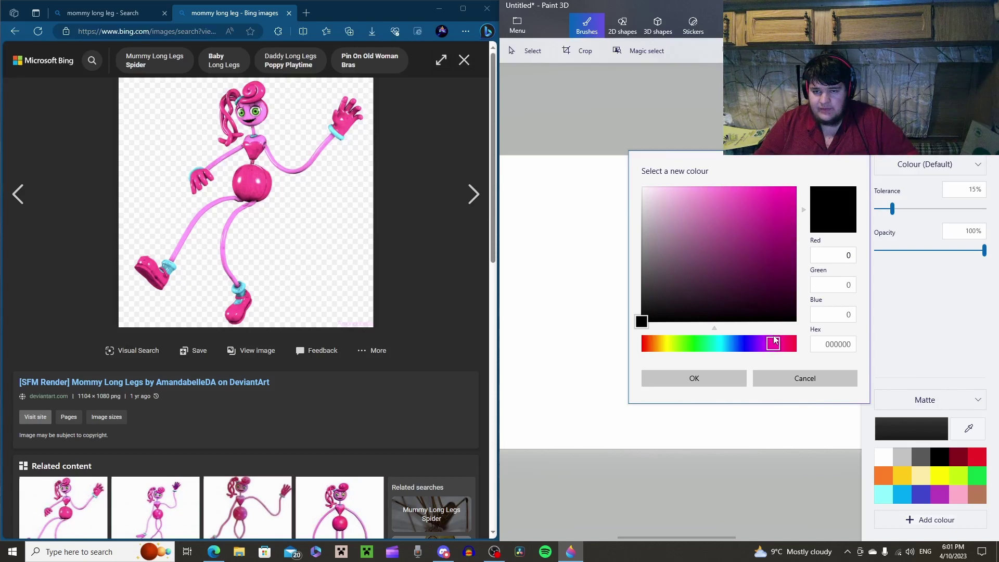
{"action": "left_click_drag", "start_coordinate": [776, 339], "coordinate": [778, 340]}
{"action": "left_click_drag", "start_coordinate": [640, 322], "coordinate": [782, 199]}
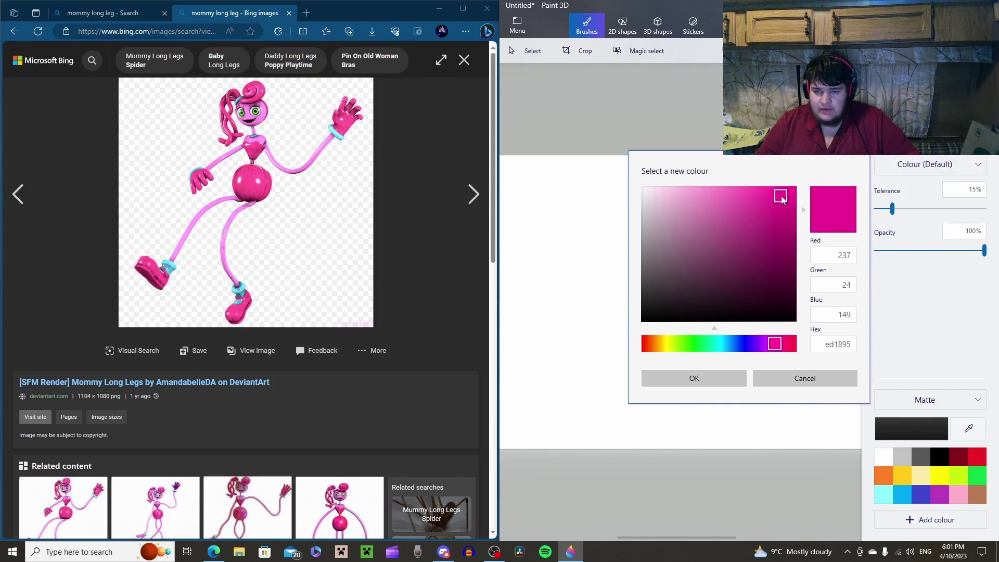
{"action": "left_click", "coordinate": [717, 374]}
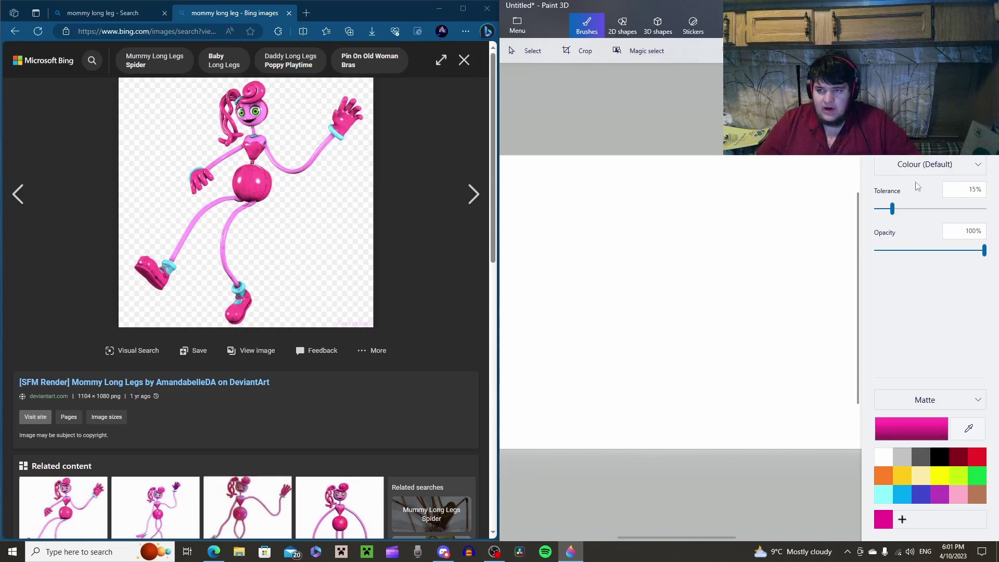
Draw the outlines of two hot pink shoes pointing outwards near the lower edge of the canvas, spaced well apart
{"action": "scroll", "coordinate": [930, 260], "scroll_direction": "down", "scroll_amount": 1}
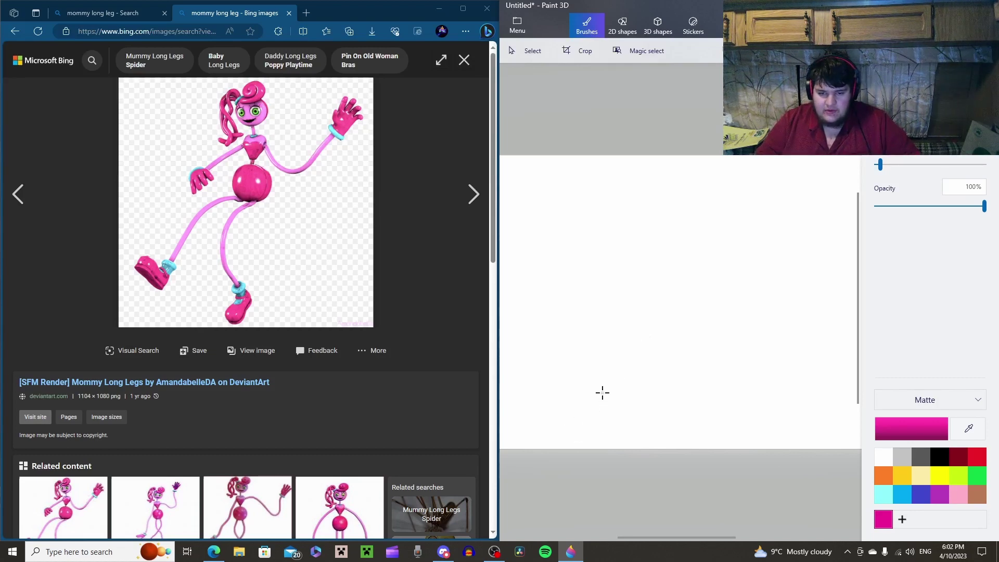
{"action": "mouse_move", "coordinate": [600, 419]}
{"action": "left_mouse_down"}
{"action": "mouse_move", "coordinate": [561, 416]}
{"action": "mouse_move", "coordinate": [572, 395]}
{"action": "left_mouse_up"}
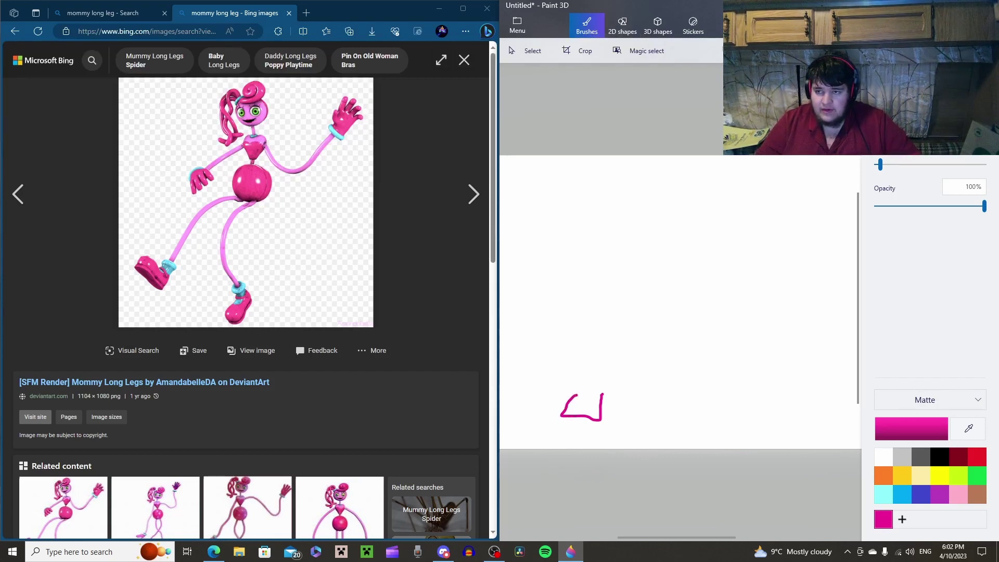
{"action": "key", "text": "ctrl+z"}
{"action": "left_click_drag", "start_coordinate": [589, 395], "coordinate": [589, 412]}
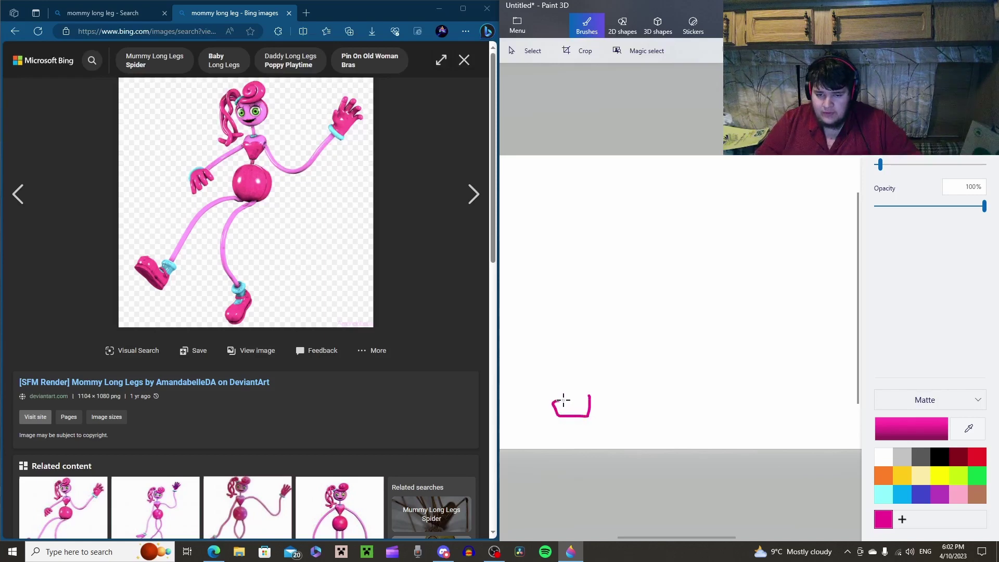
{"action": "mouse_move", "coordinate": [573, 401]}
{"action": "left_mouse_down"}
{"action": "mouse_move", "coordinate": [590, 391]}
{"action": "mouse_move", "coordinate": [590, 401]}
{"action": "left_mouse_up"}
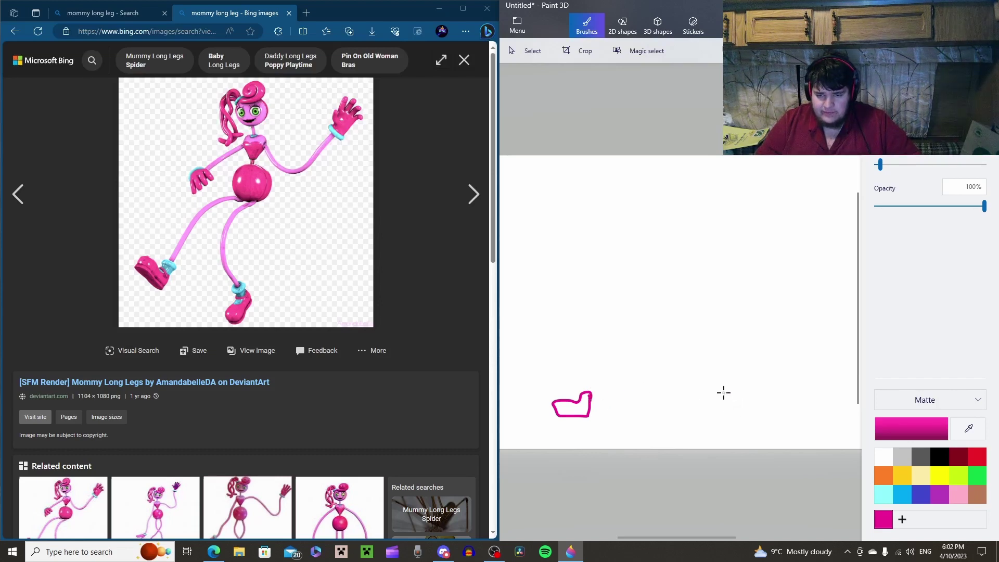
{"action": "mouse_move", "coordinate": [724, 393]}
{"action": "left_mouse_down"}
{"action": "mouse_move", "coordinate": [726, 419]}
{"action": "mouse_move", "coordinate": [757, 403]}
{"action": "mouse_move", "coordinate": [729, 402]}
{"action": "mouse_move", "coordinate": [728, 391]}
{"action": "left_mouse_up"}
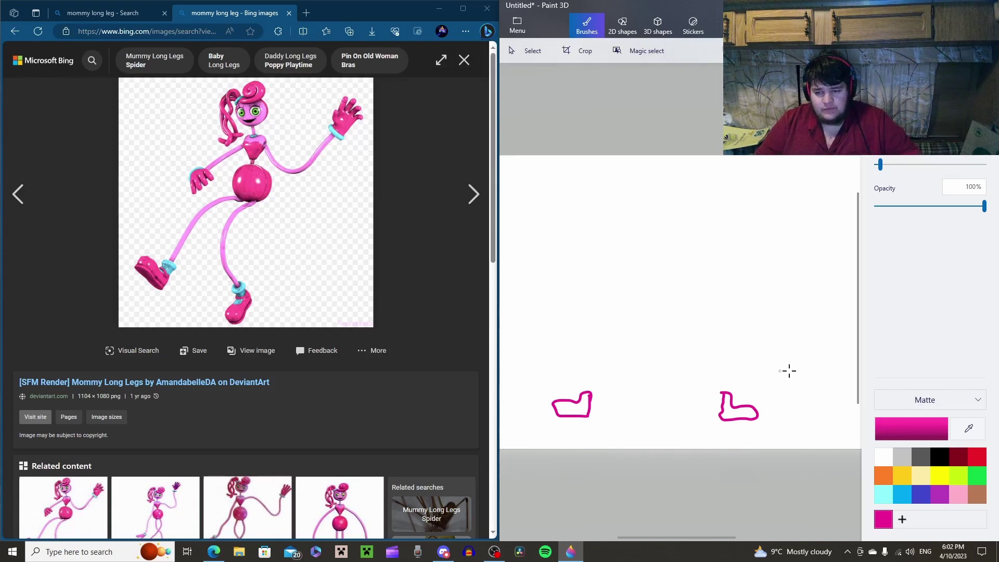
Paint light turquoise ankle cuffs over the upper part of both shoes
{"action": "left_click", "coordinate": [883, 495]}
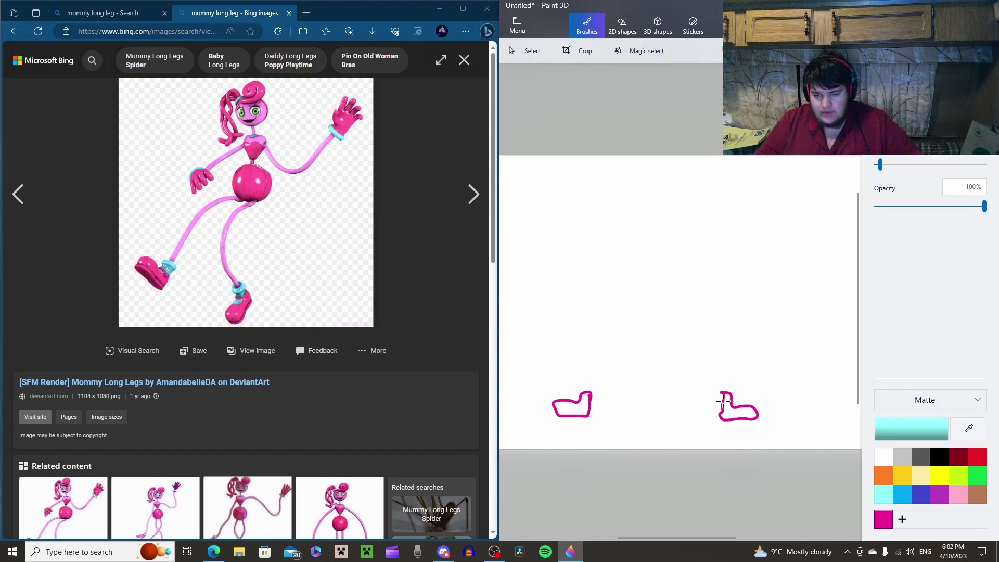
{"action": "left_click_drag", "start_coordinate": [720, 395], "coordinate": [728, 398]}
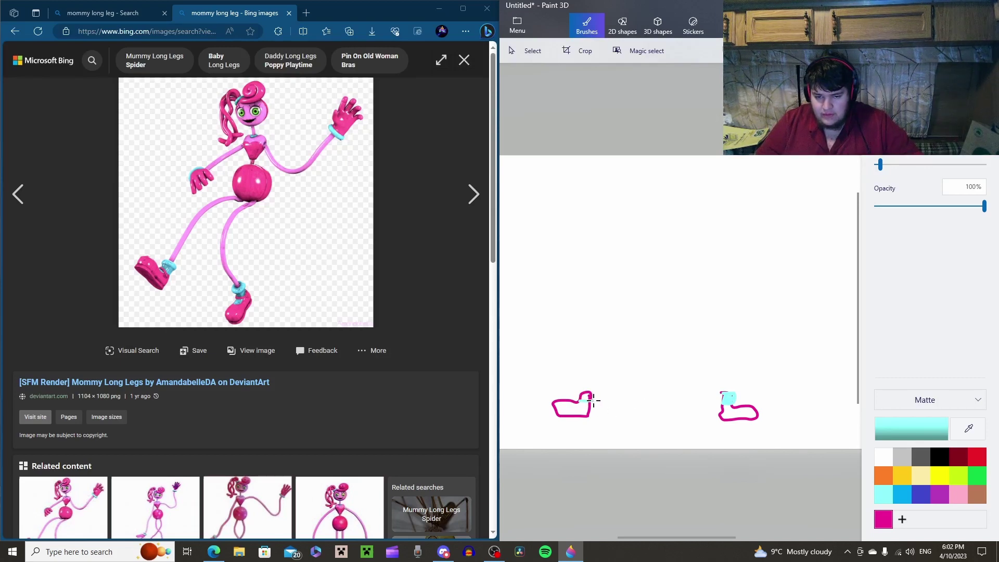
{"action": "left_click_drag", "start_coordinate": [592, 400], "coordinate": [586, 399]}
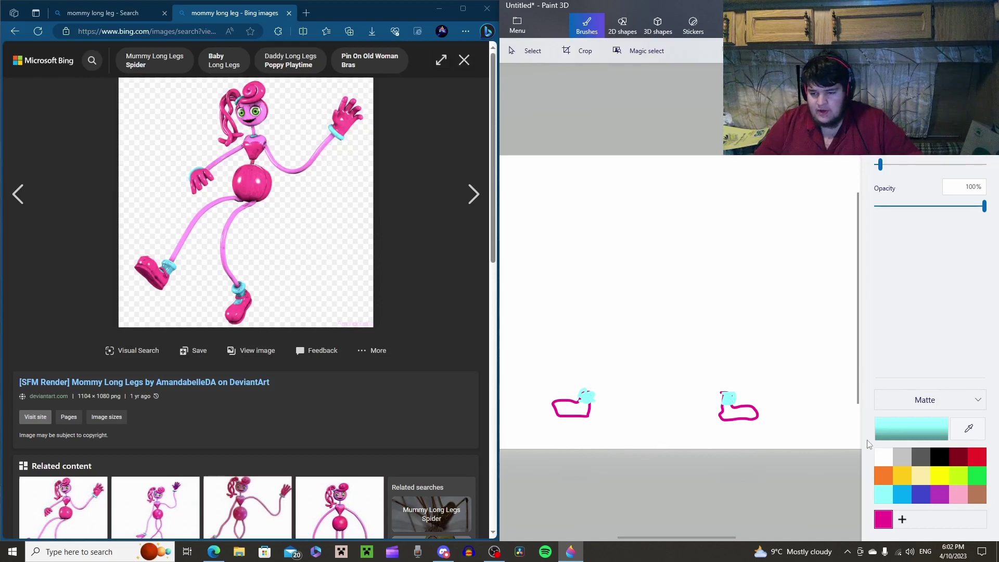
Draw two long curved legs in light pink, each as a pair of lines rising inwards from the ankle cuffs
{"action": "left_click", "coordinate": [955, 491]}
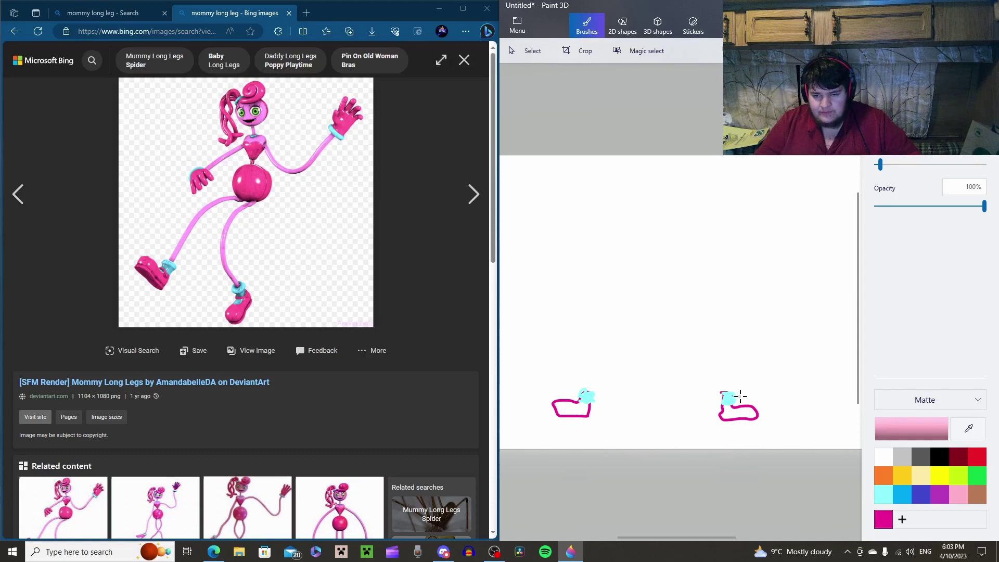
{"action": "mouse_move", "coordinate": [733, 394]}
{"action": "left_mouse_down"}
{"action": "mouse_move", "coordinate": [724, 348]}
{"action": "mouse_move", "coordinate": [688, 303]}
{"action": "left_mouse_up"}
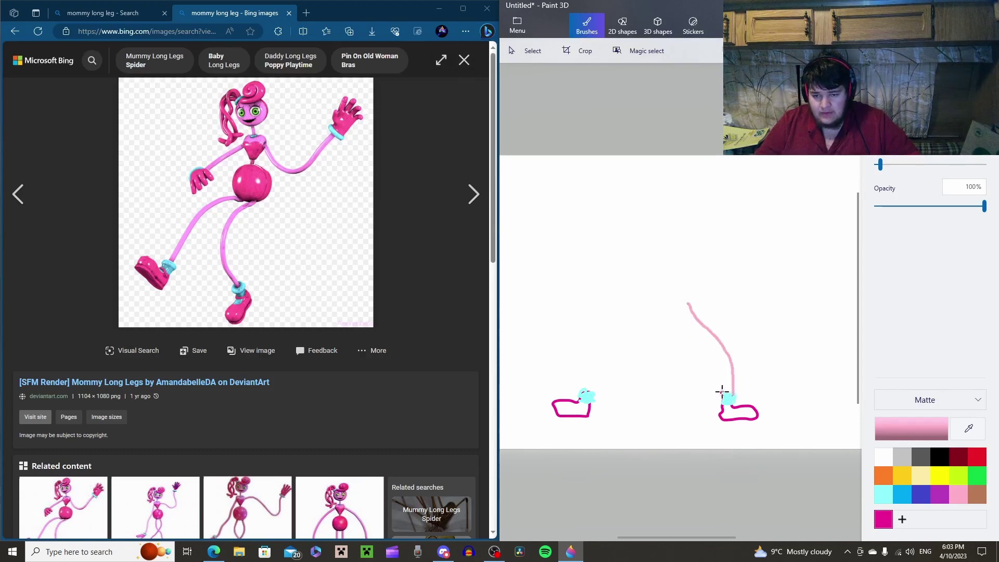
{"action": "left_click_drag", "start_coordinate": [721, 396], "coordinate": [678, 312]}
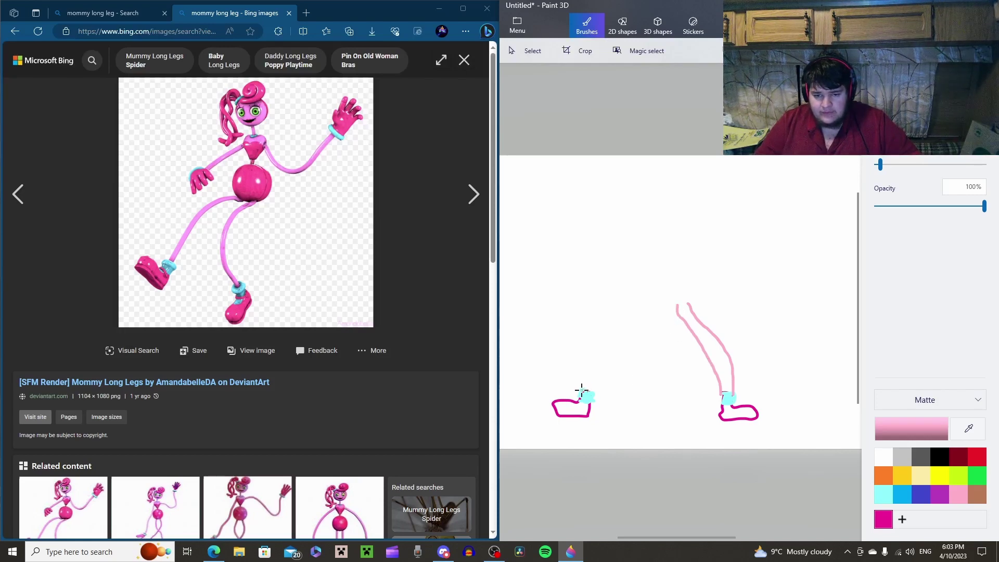
{"action": "mouse_move", "coordinate": [579, 390]}
{"action": "left_mouse_down"}
{"action": "mouse_move", "coordinate": [584, 336]}
{"action": "mouse_move", "coordinate": [625, 299]}
{"action": "left_mouse_up"}
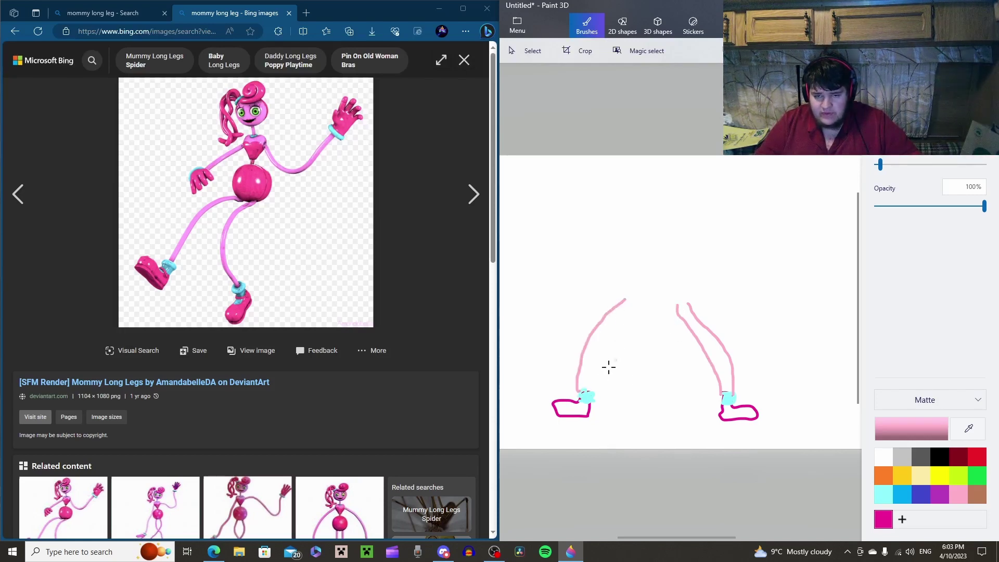
{"action": "left_click_drag", "start_coordinate": [593, 389], "coordinate": [633, 316]}
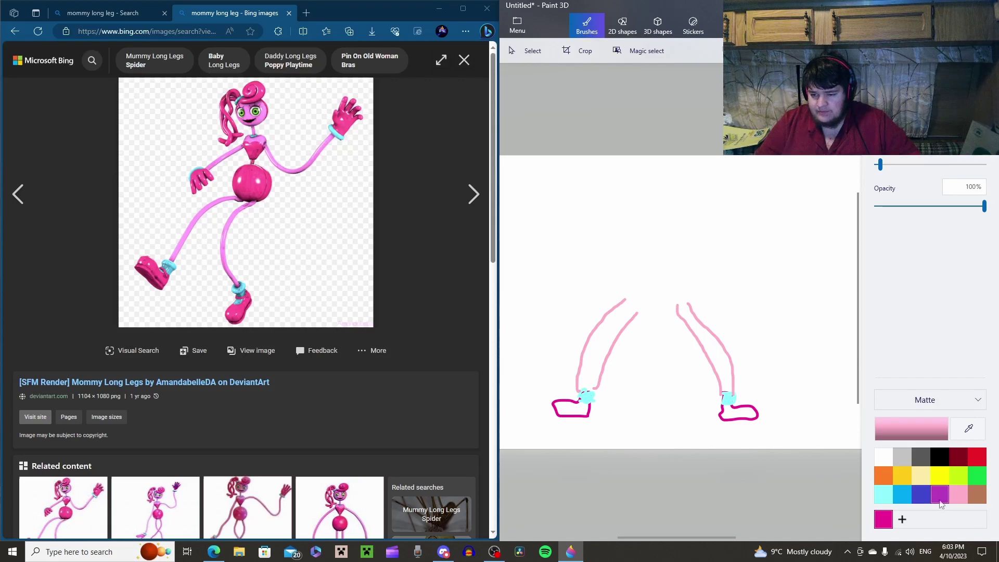
Draw a closed, rounded lower body outline in the custom hot pink, joining the upper ends of both legs
{"action": "left_click", "coordinate": [878, 517]}
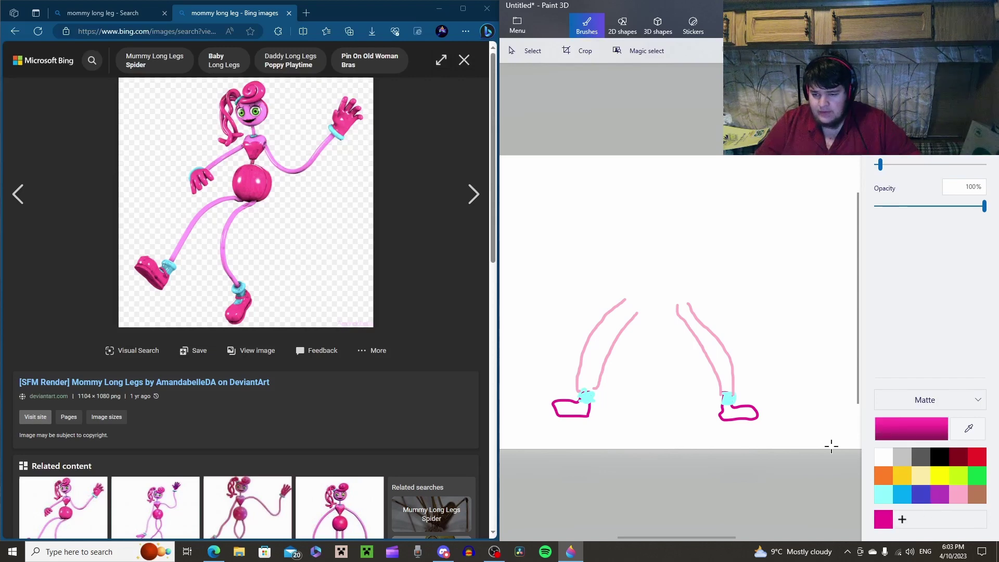
{"action": "mouse_move", "coordinate": [625, 299]}
{"action": "left_mouse_down"}
{"action": "mouse_move", "coordinate": [650, 324]}
{"action": "mouse_move", "coordinate": [674, 323]}
{"action": "left_mouse_up"}
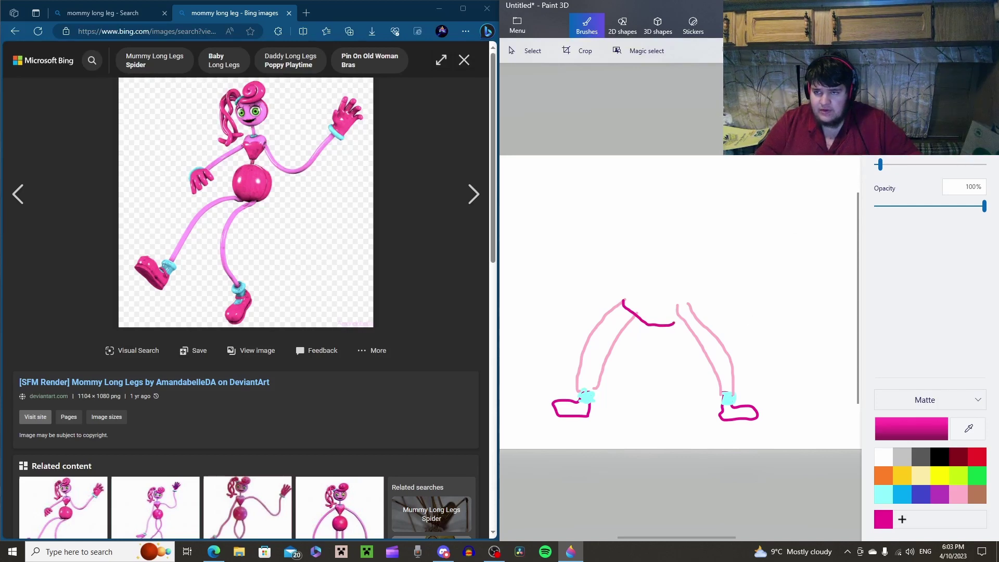
{"action": "key", "text": "ctrl+z"}
{"action": "mouse_move", "coordinate": [622, 296]}
{"action": "left_mouse_down"}
{"action": "mouse_move", "coordinate": [659, 311]}
{"action": "mouse_move", "coordinate": [693, 304]}
{"action": "mouse_move", "coordinate": [708, 281]}
{"action": "mouse_move", "coordinate": [697, 258]}
{"action": "mouse_move", "coordinate": [650, 260]}
{"action": "mouse_move", "coordinate": [620, 280]}
{"action": "mouse_move", "coordinate": [626, 301]}
{"action": "left_mouse_up"}
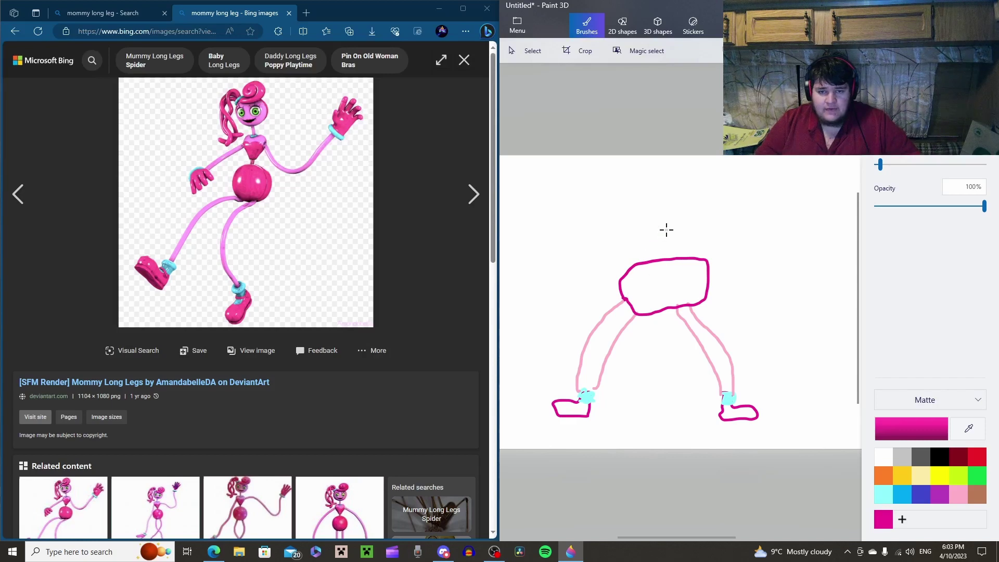
Draw a short hot pink waist above the lower body, topped by a heart-shaped chest outline
{"action": "mouse_move", "coordinate": [658, 259]}
{"action": "left_mouse_down"}
{"action": "mouse_move", "coordinate": [659, 246]}
{"action": "mouse_move", "coordinate": [668, 249]}
{"action": "left_mouse_up"}
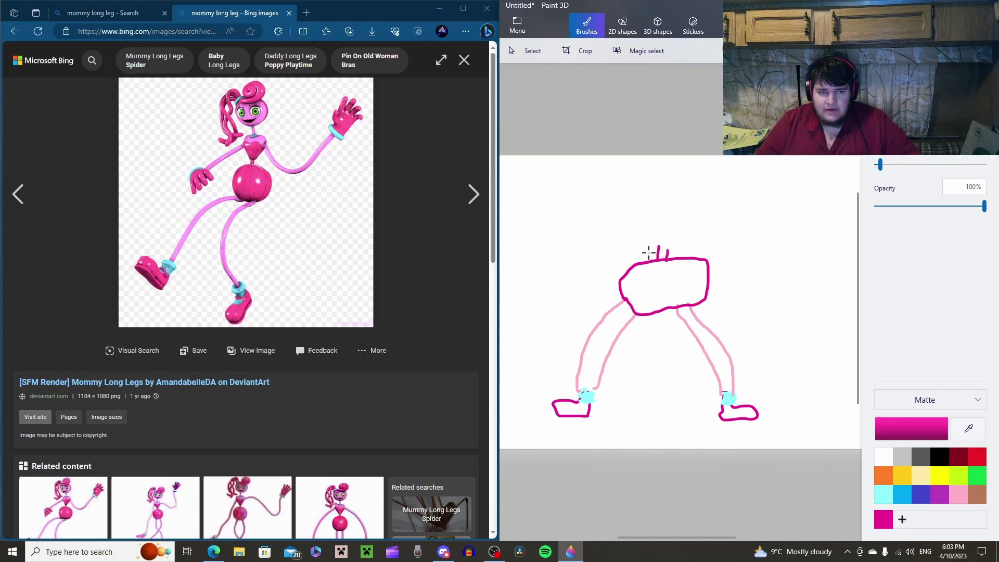
{"action": "left_click_drag", "start_coordinate": [659, 245], "coordinate": [647, 236]}
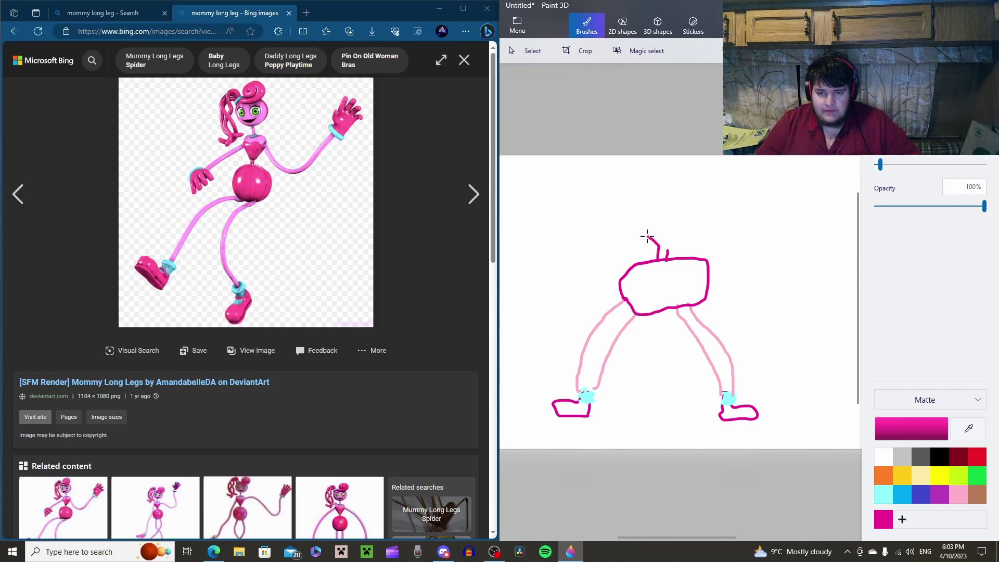
{"action": "mouse_move", "coordinate": [639, 219]}
{"action": "left_mouse_down"}
{"action": "mouse_move", "coordinate": [645, 209]}
{"action": "mouse_move", "coordinate": [662, 221]}
{"action": "mouse_move", "coordinate": [668, 208]}
{"action": "mouse_move", "coordinate": [680, 210]}
{"action": "mouse_move", "coordinate": [685, 233]}
{"action": "mouse_move", "coordinate": [671, 247]}
{"action": "left_mouse_up"}
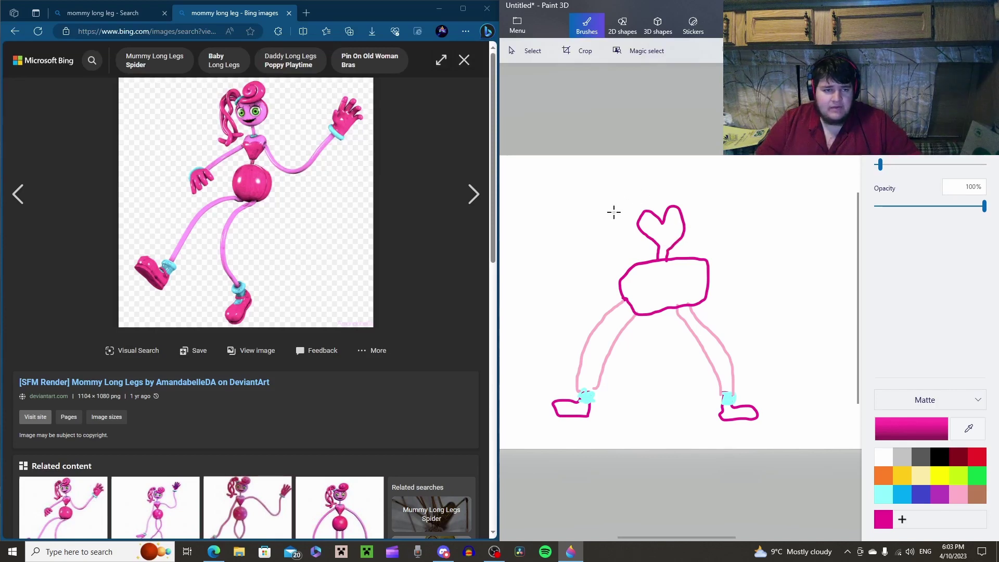
Outline the rest of the upper body in light pink: shoulders, two long outstretched arms, a short neck and a rounded head
{"action": "left_click", "coordinate": [957, 498]}
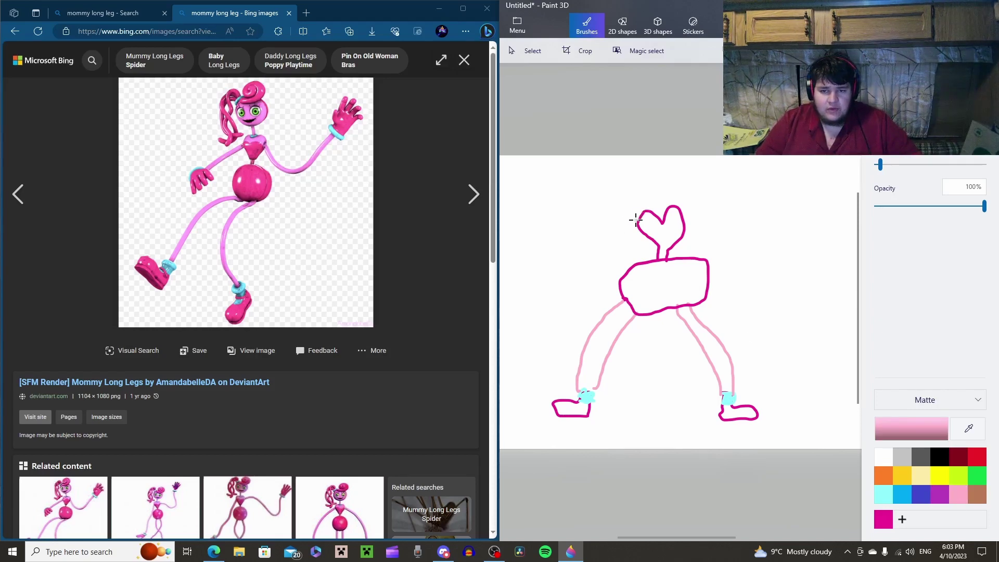
{"action": "mouse_move", "coordinate": [636, 221]}
{"action": "left_mouse_down"}
{"action": "mouse_move", "coordinate": [646, 196]}
{"action": "mouse_move", "coordinate": [681, 204]}
{"action": "left_mouse_up"}
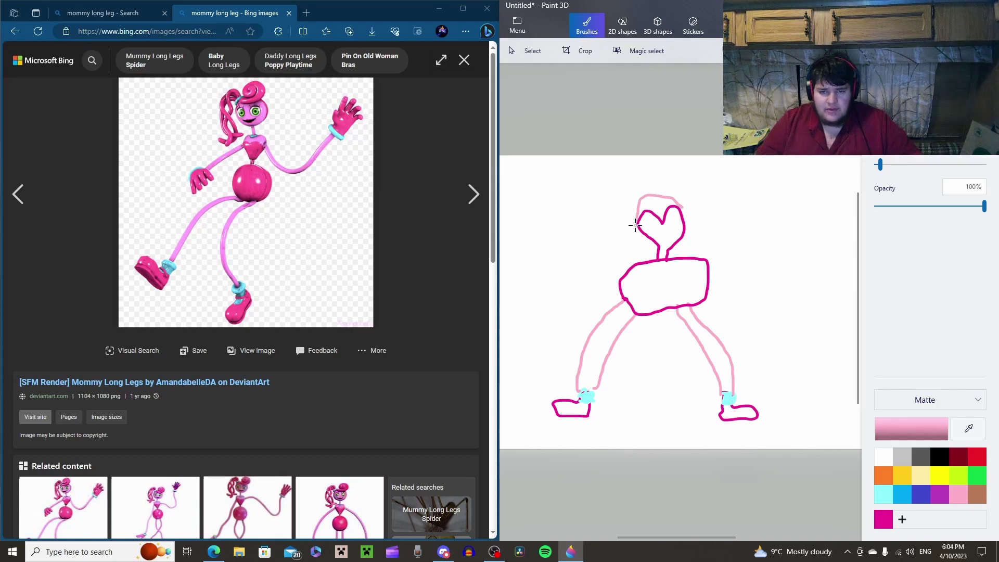
{"action": "mouse_move", "coordinate": [636, 225]}
{"action": "left_mouse_down"}
{"action": "mouse_move", "coordinate": [544, 280]}
{"action": "mouse_move", "coordinate": [565, 279]}
{"action": "mouse_move", "coordinate": [637, 233]}
{"action": "left_mouse_up"}
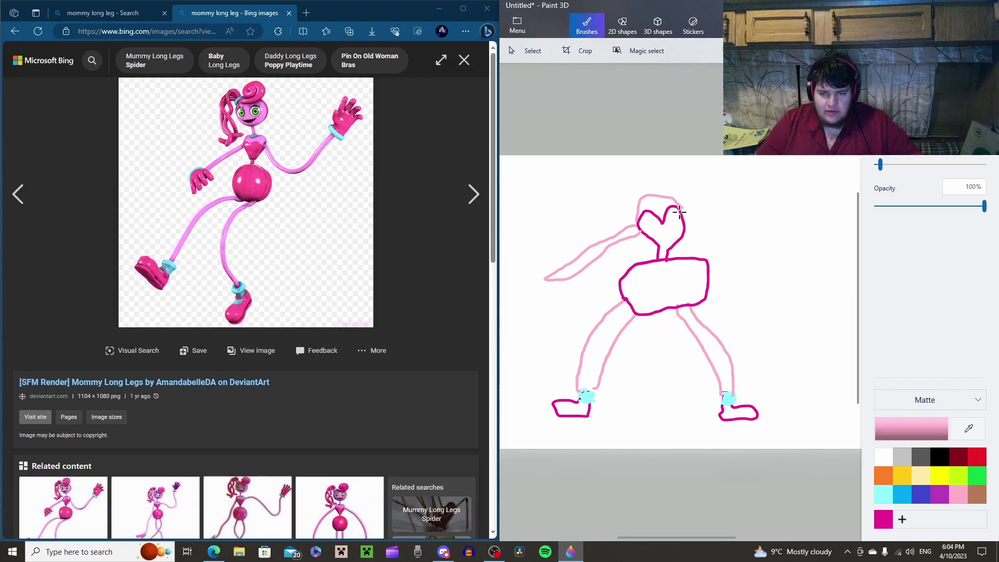
{"action": "mouse_move", "coordinate": [679, 211]}
{"action": "left_mouse_down"}
{"action": "mouse_move", "coordinate": [788, 244]}
{"action": "mouse_move", "coordinate": [686, 219]}
{"action": "left_mouse_up"}
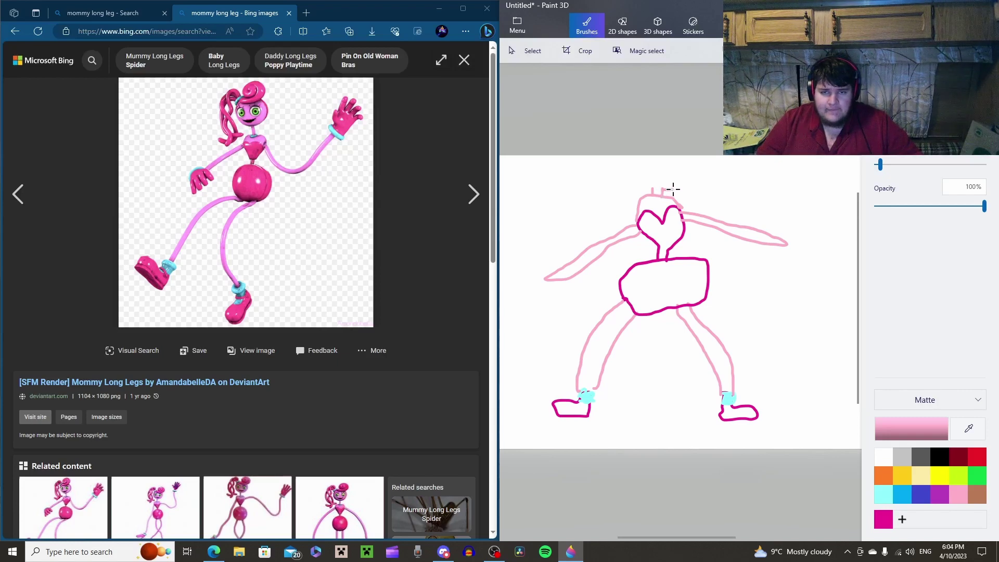
{"action": "mouse_move", "coordinate": [685, 177]}
{"action": "left_mouse_down"}
{"action": "mouse_move", "coordinate": [680, 155]}
{"action": "mouse_move", "coordinate": [657, 154]}
{"action": "mouse_move", "coordinate": [636, 171]}
{"action": "mouse_move", "coordinate": [654, 194]}
{"action": "left_mouse_up"}
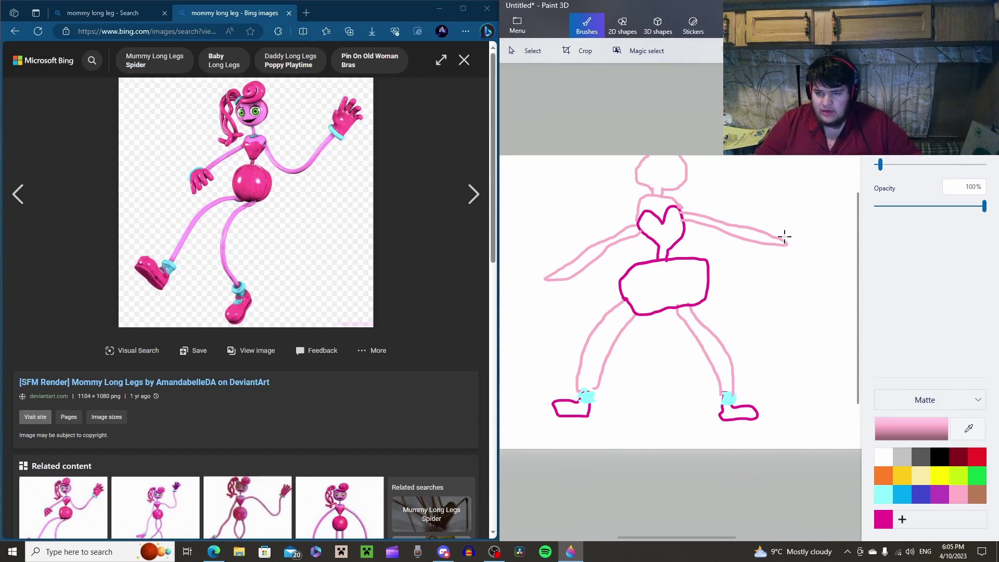
Paint light turquoise wrist cuffs over the ends of both arms, and switch back to the custom hot pink
{"action": "left_click_drag", "start_coordinate": [784, 237], "coordinate": [785, 245]}
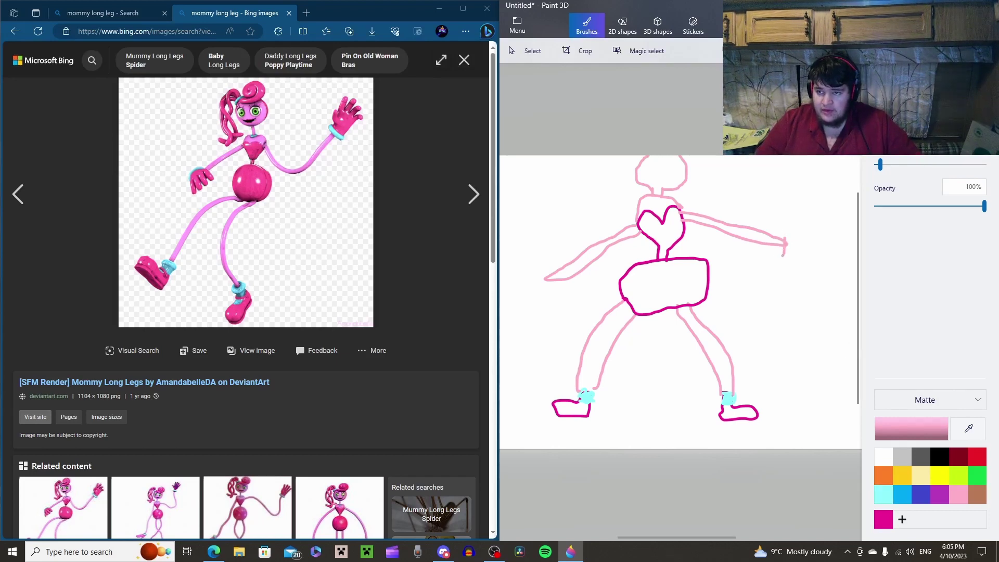
{"action": "key", "text": "ctrl+z"}
{"action": "left_click", "coordinate": [883, 493]}
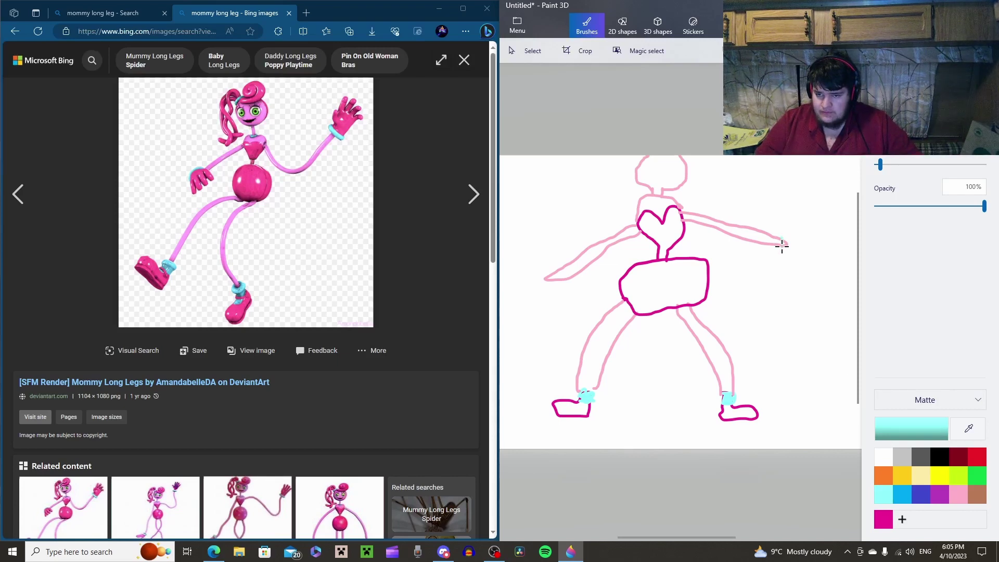
{"action": "left_click_drag", "start_coordinate": [784, 245], "coordinate": [786, 243]}
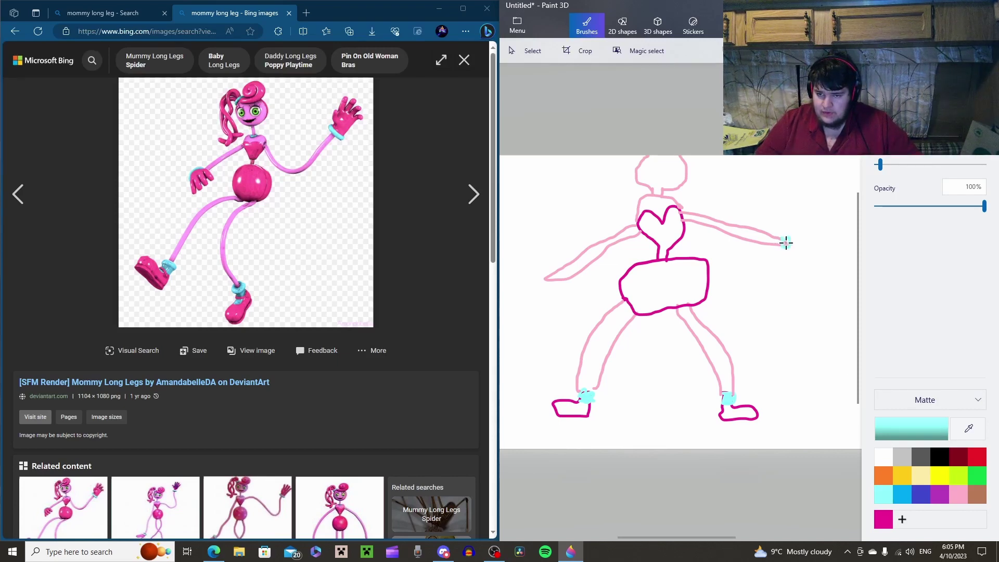
{"action": "mouse_move", "coordinate": [547, 271]}
{"action": "left_mouse_down"}
{"action": "mouse_move", "coordinate": [584, 275]}
{"action": "mouse_move", "coordinate": [569, 286]}
{"action": "mouse_move", "coordinate": [548, 276]}
{"action": "mouse_move", "coordinate": [563, 274]}
{"action": "mouse_move", "coordinate": [548, 287]}
{"action": "mouse_move", "coordinate": [550, 276]}
{"action": "mouse_move", "coordinate": [577, 273]}
{"action": "mouse_move", "coordinate": [552, 279]}
{"action": "left_mouse_up"}
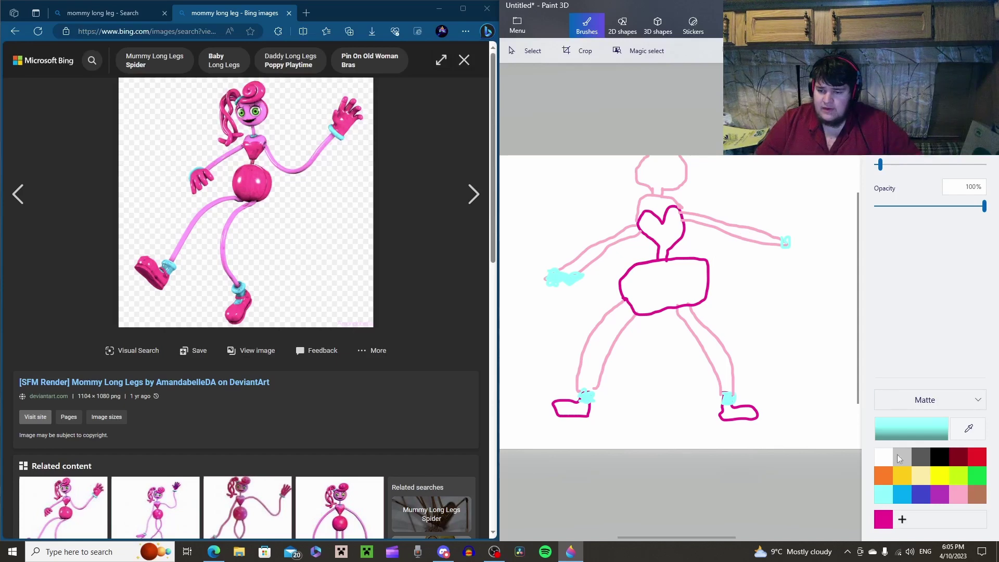
{"action": "left_click", "coordinate": [883, 519]}
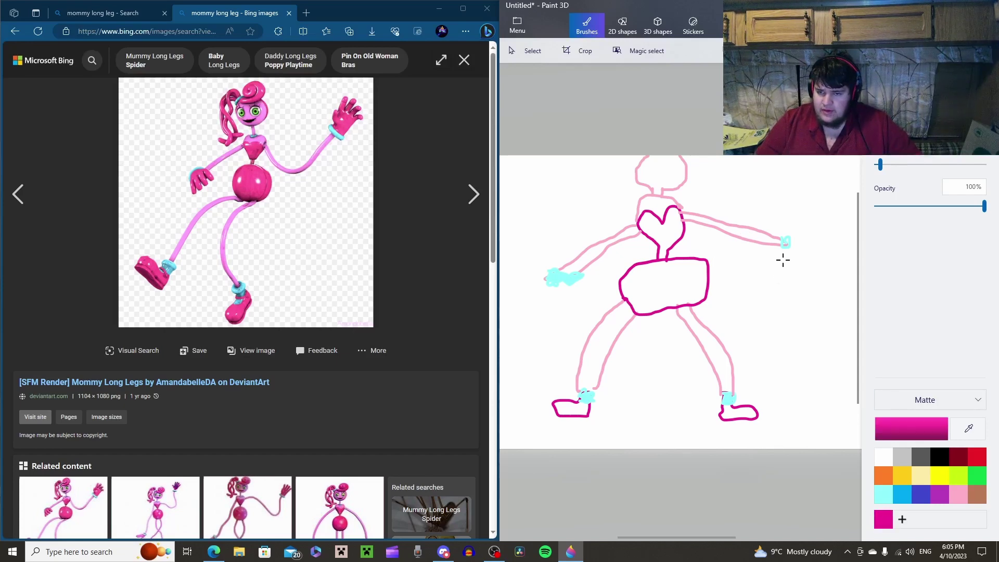
{"action": "mouse_move", "coordinate": [786, 245]}
{"action": "left_mouse_down"}
{"action": "mouse_move", "coordinate": [802, 258]}
{"action": "mouse_move", "coordinate": [813, 246]}
{"action": "left_mouse_up"}
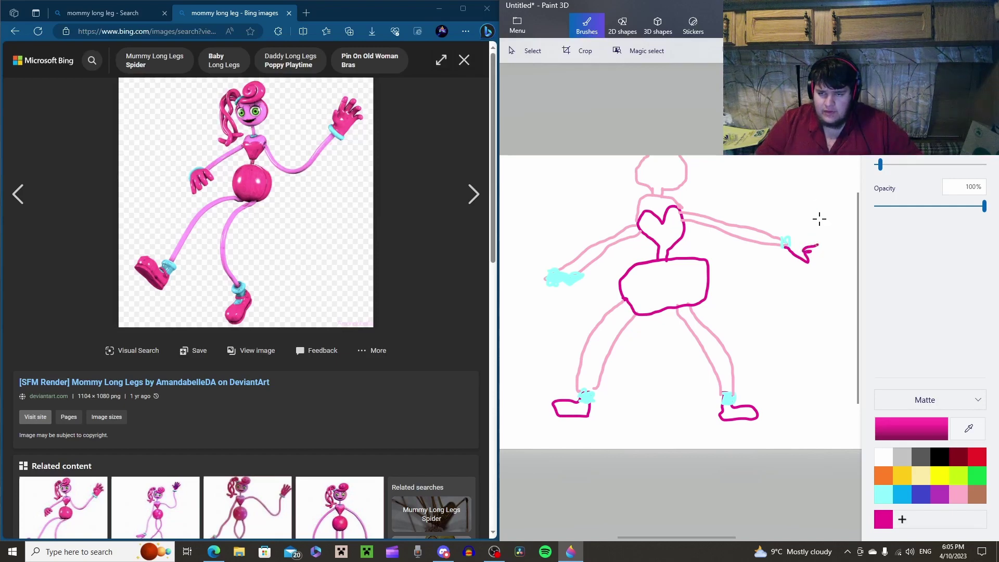
{"action": "key", "text": "ctrl+z"}
{"action": "key", "text": "ctrl+z"}
{"action": "key", "text": "ctrl+z"}
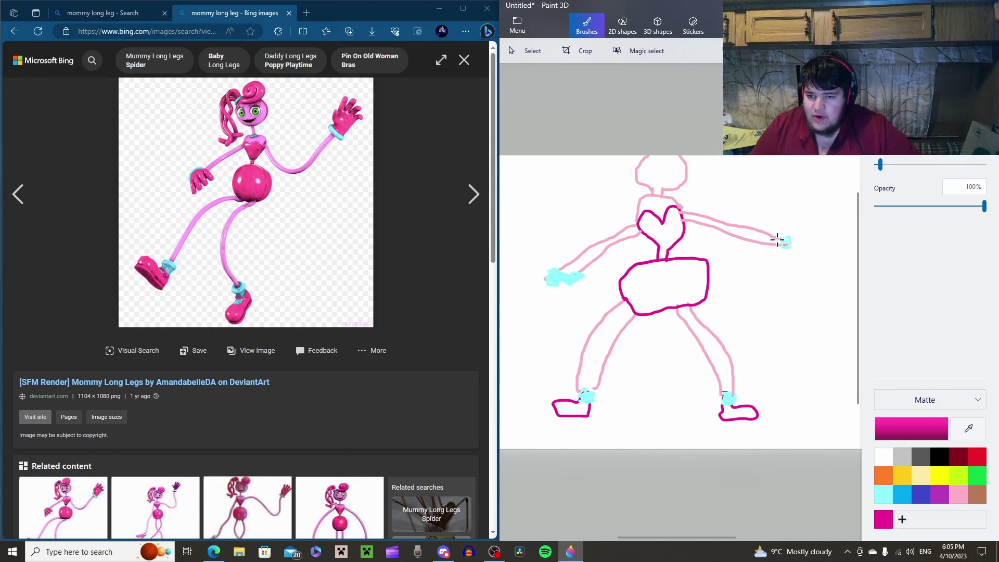
{"action": "mouse_move", "coordinate": [786, 246]}
{"action": "left_mouse_down"}
{"action": "mouse_move", "coordinate": [793, 258]}
{"action": "mouse_move", "coordinate": [810, 241]}
{"action": "left_mouse_up"}
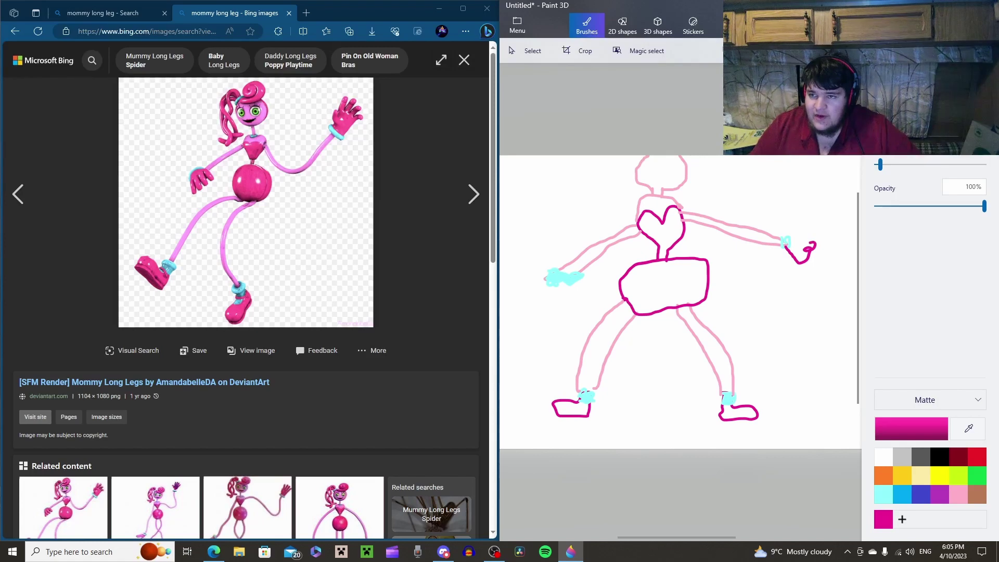
{"action": "key", "text": "ctrl+z"}
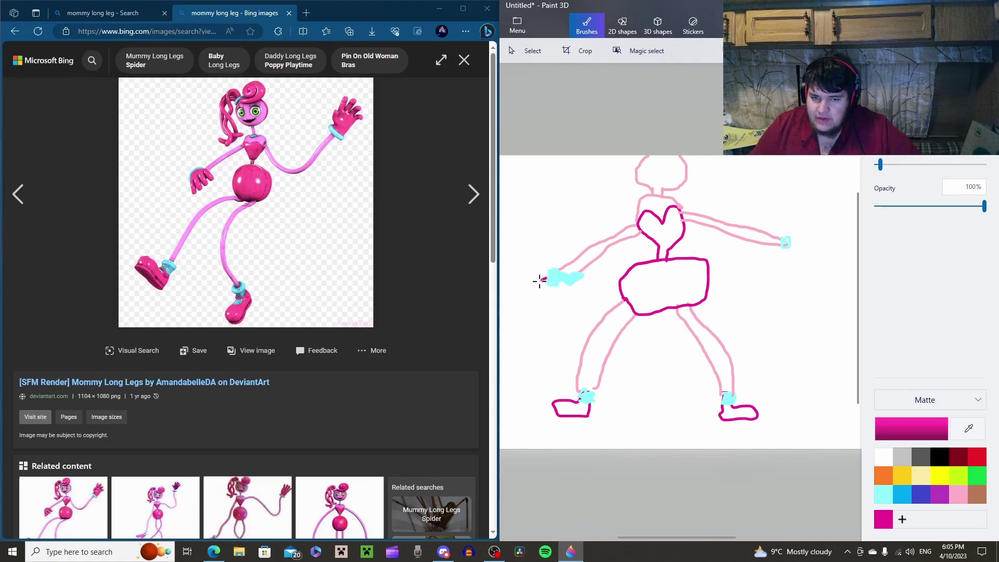
Draw a hot pink hand outline with short fingers hanging from each wrist cuff
{"action": "mouse_move", "coordinate": [540, 282]}
{"action": "left_mouse_down"}
{"action": "mouse_move", "coordinate": [530, 312]}
{"action": "mouse_move", "coordinate": [542, 307]}
{"action": "mouse_move", "coordinate": [554, 324]}
{"action": "mouse_move", "coordinate": [558, 311]}
{"action": "mouse_move", "coordinate": [562, 322]}
{"action": "mouse_move", "coordinate": [571, 271]}
{"action": "left_mouse_up"}
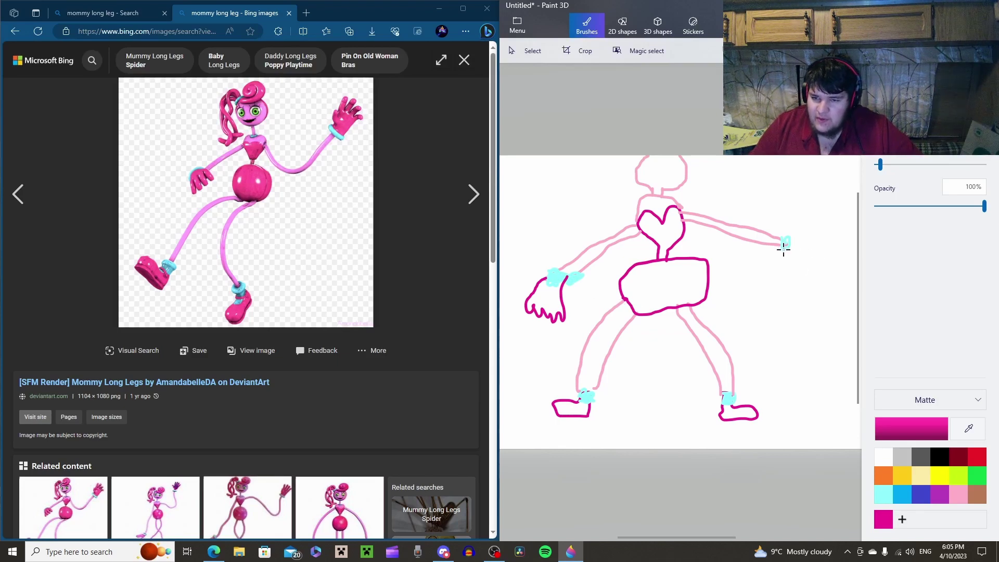
{"action": "mouse_move", "coordinate": [783, 247]}
{"action": "left_mouse_down"}
{"action": "mouse_move", "coordinate": [796, 266]}
{"action": "mouse_move", "coordinate": [807, 251]}
{"action": "mouse_move", "coordinate": [812, 259]}
{"action": "mouse_move", "coordinate": [817, 249]}
{"action": "mouse_move", "coordinate": [789, 240]}
{"action": "left_mouse_up"}
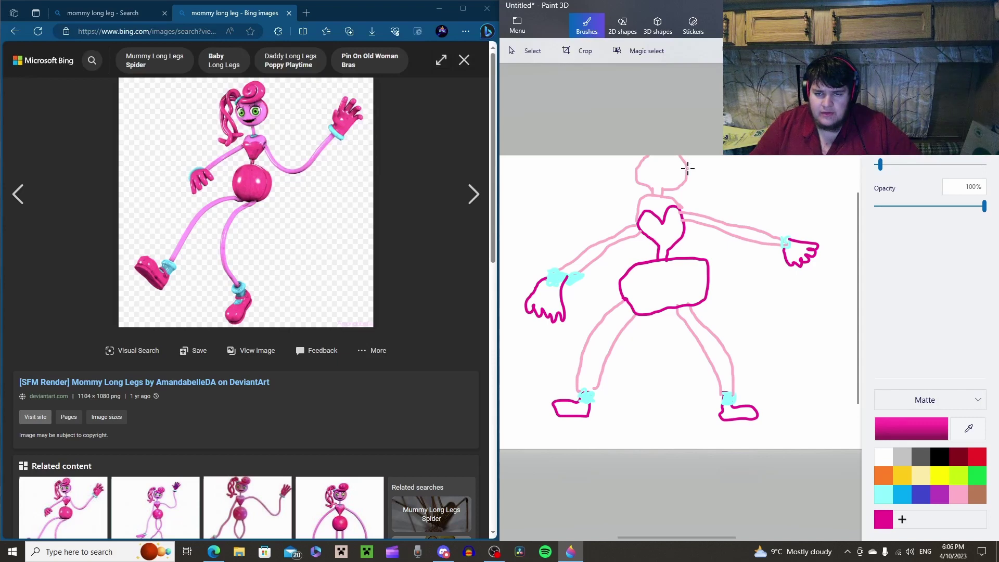
Draw hot pink hair as a curl on one side of the head and three wavy strands on the other, tied with a light turquoise band
{"action": "left_click_drag", "start_coordinate": [687, 166], "coordinate": [709, 165]}
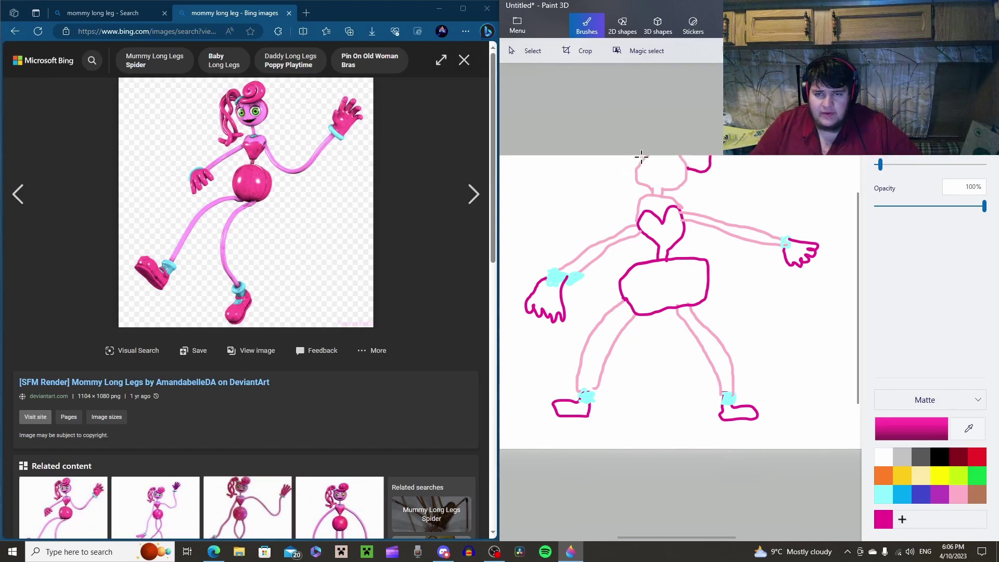
{"action": "mouse_move", "coordinate": [646, 157]}
{"action": "left_mouse_down"}
{"action": "mouse_move", "coordinate": [614, 162]}
{"action": "mouse_move", "coordinate": [580, 212]}
{"action": "left_mouse_up"}
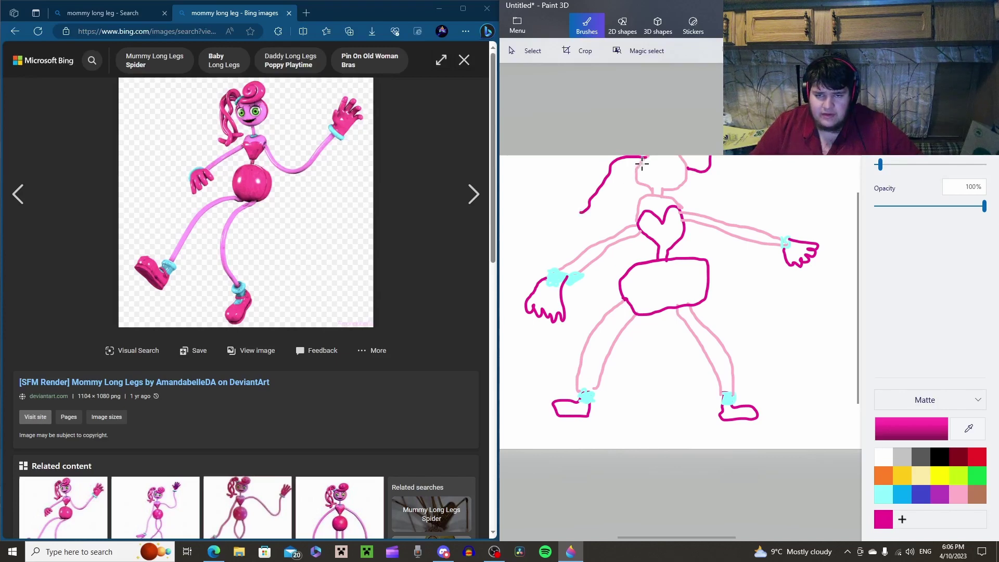
{"action": "left_click_drag", "start_coordinate": [646, 161], "coordinate": [599, 217]}
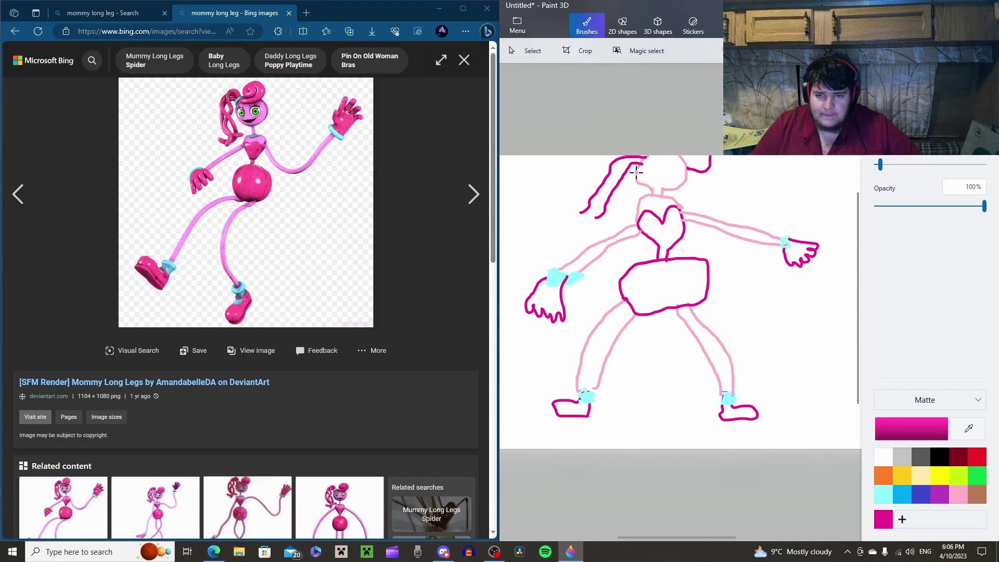
{"action": "left_click_drag", "start_coordinate": [635, 174], "coordinate": [619, 219]}
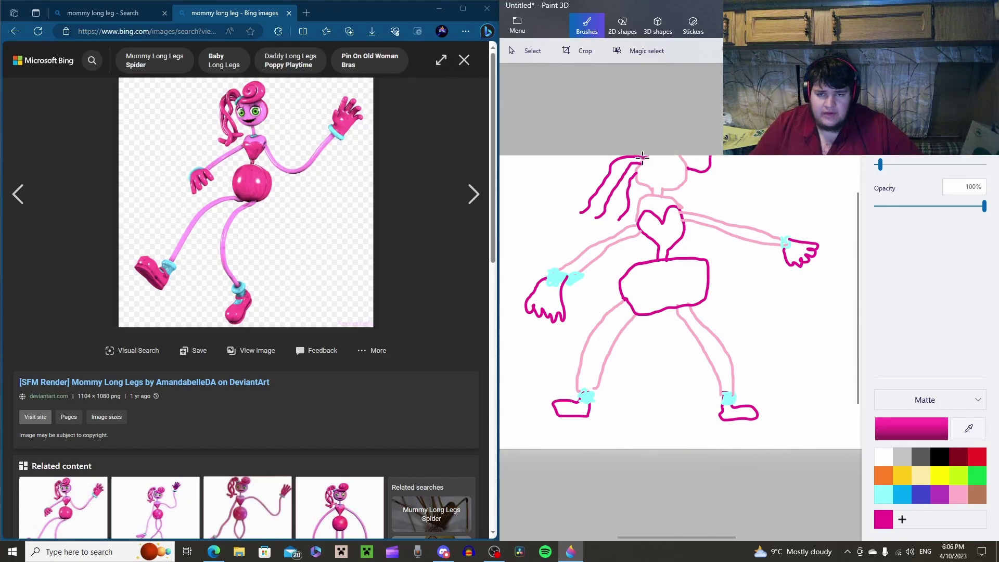
{"action": "left_click", "coordinate": [879, 493]}
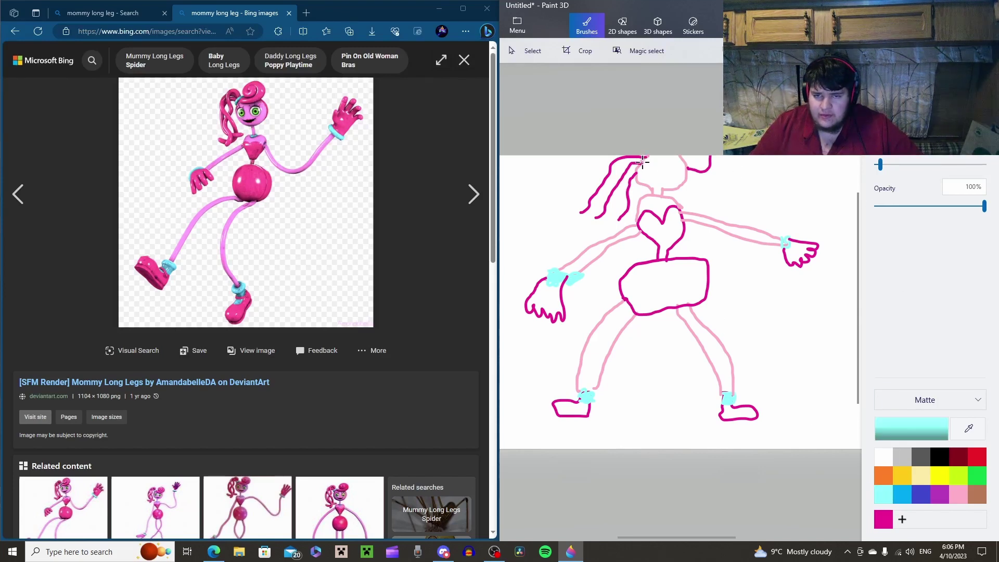
{"action": "mouse_move", "coordinate": [644, 162]}
{"action": "left_mouse_down"}
{"action": "mouse_move", "coordinate": [638, 180]}
{"action": "mouse_move", "coordinate": [639, 154]}
{"action": "left_mouse_up"}
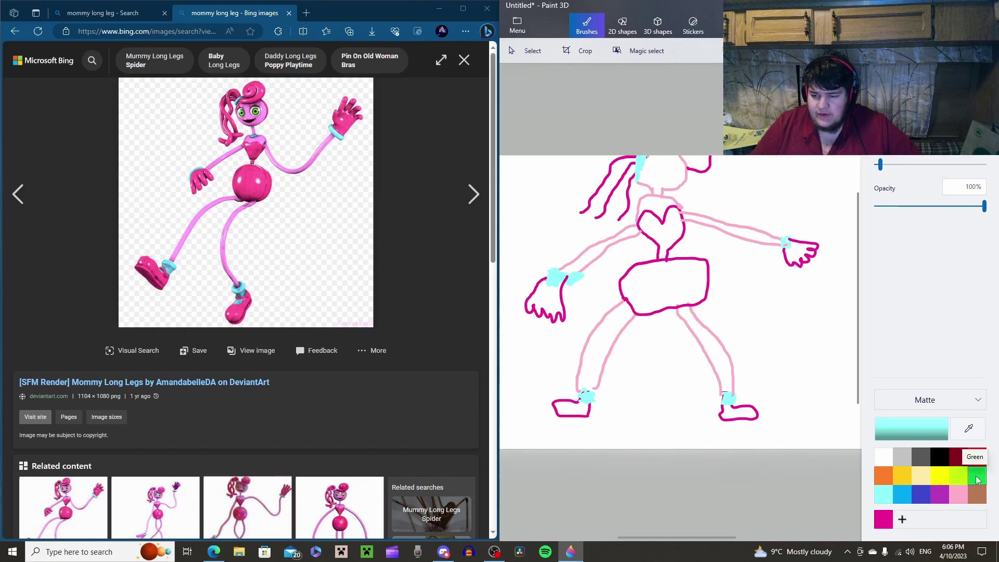
Draw two small green eye outlines on the face and dot a black pupil in each
{"action": "left_click", "coordinate": [978, 480]}
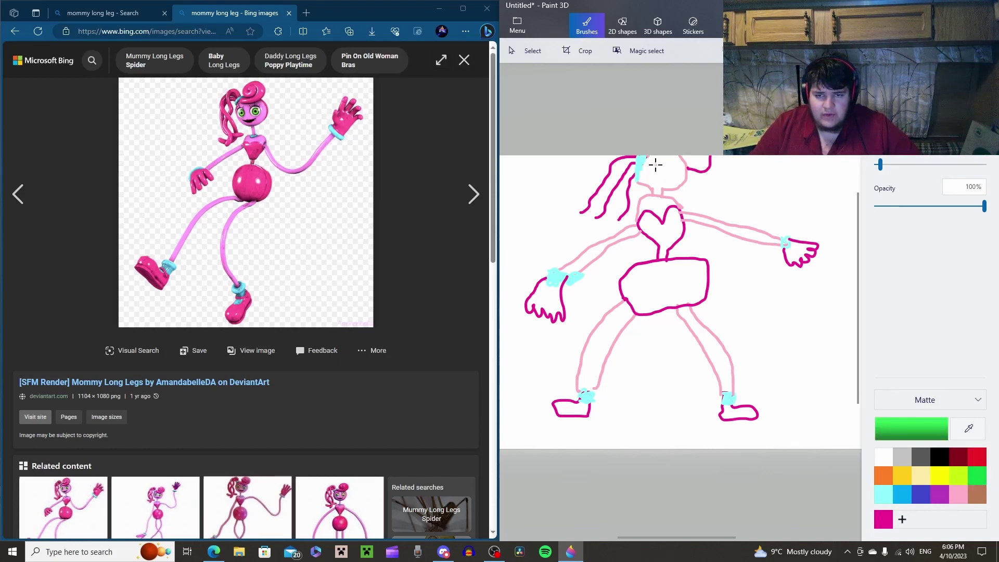
{"action": "left_click_drag", "start_coordinate": [654, 165], "coordinate": [669, 171]}
{"action": "left_click_drag", "start_coordinate": [677, 171], "coordinate": [684, 170]}
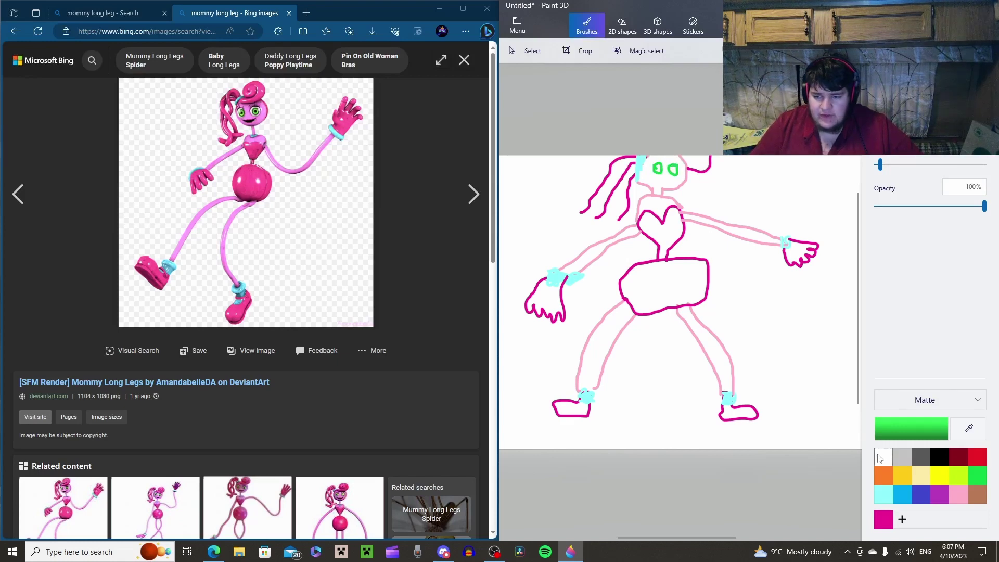
{"action": "left_click", "coordinate": [937, 459]}
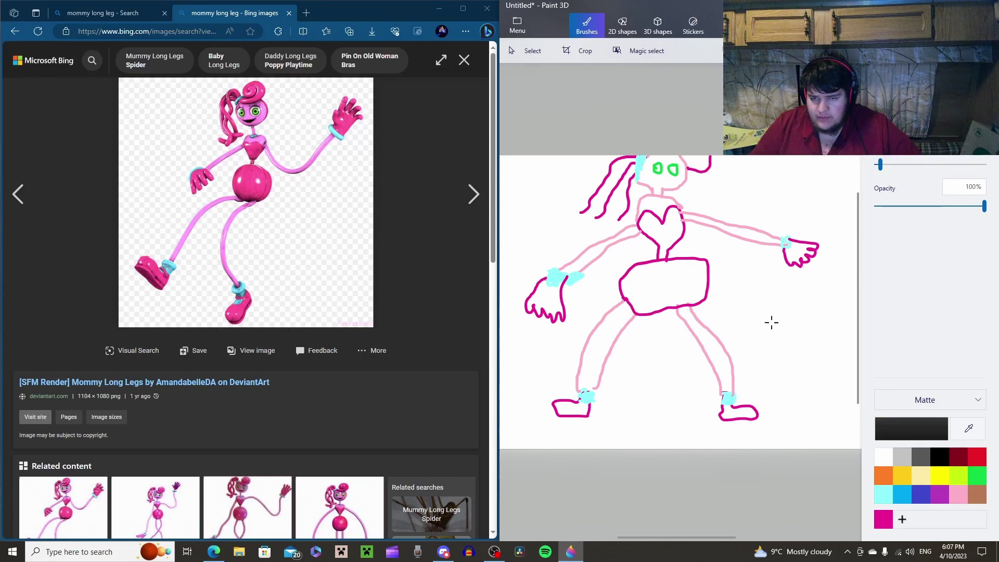
{"action": "left_click", "coordinate": [673, 169]}
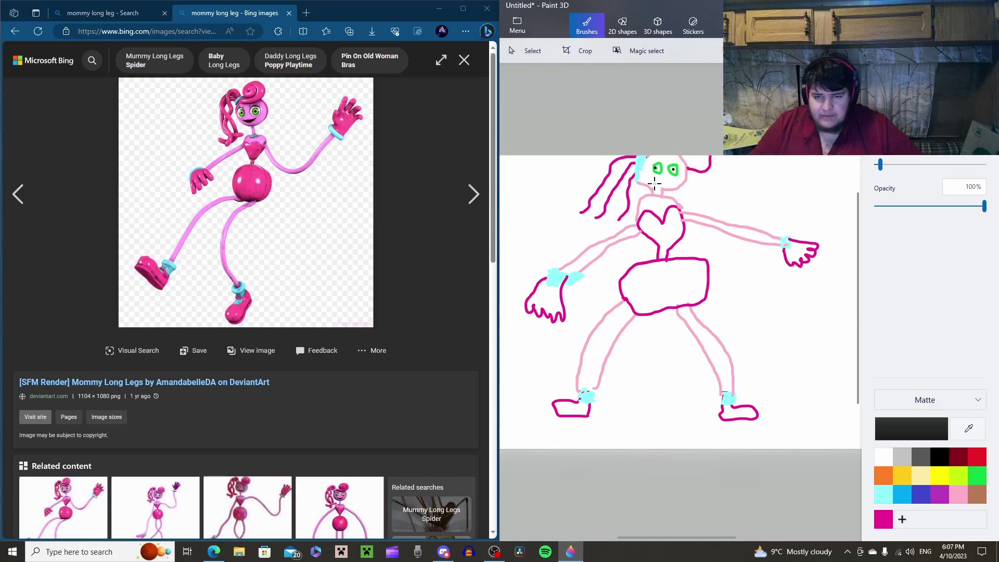
Draw a black smiling mouth under the eyes and paint hot pink lips at its centre
{"action": "left_click_drag", "start_coordinate": [651, 180], "coordinate": [679, 183]}
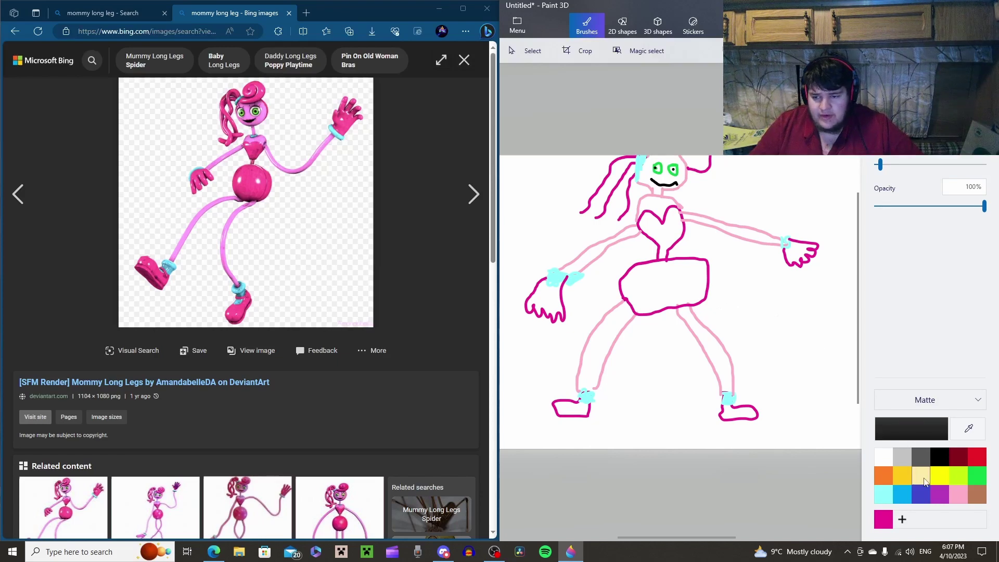
{"action": "left_click", "coordinate": [884, 519]}
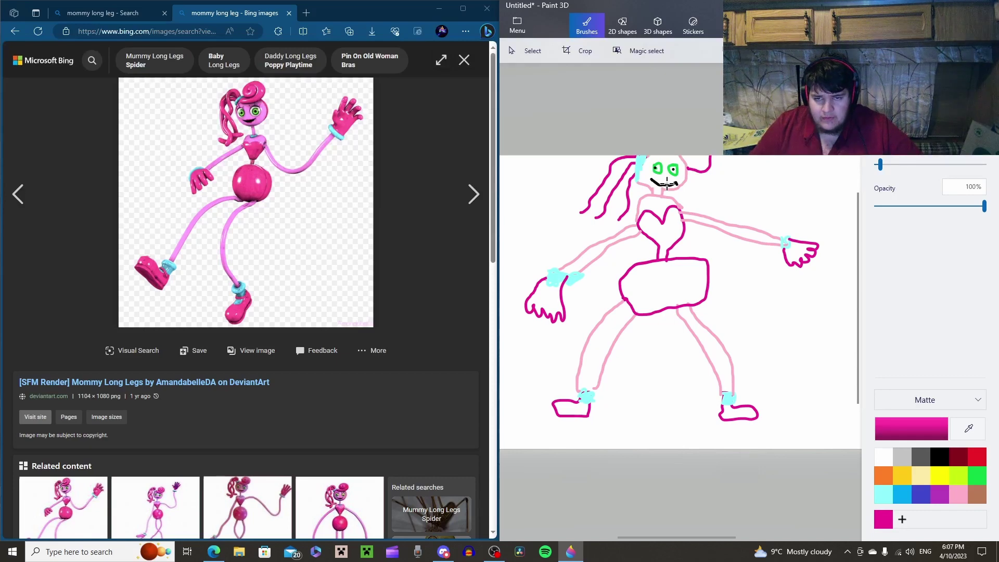
{"action": "left_click_drag", "start_coordinate": [667, 183], "coordinate": [664, 185]}
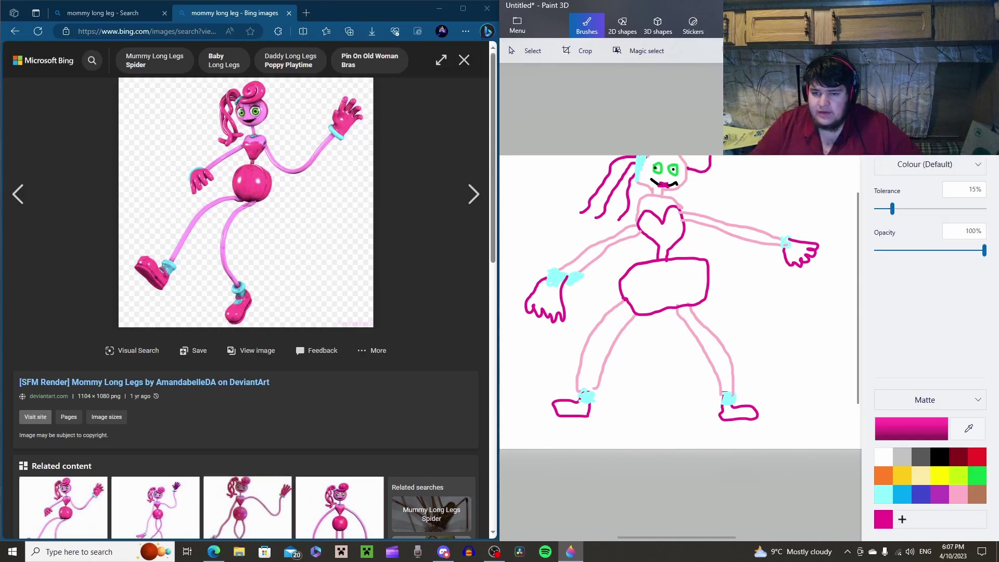
Fill both shoes and both hands with the custom hot pink at 15% tolerance
{"action": "left_click", "coordinate": [571, 409]}
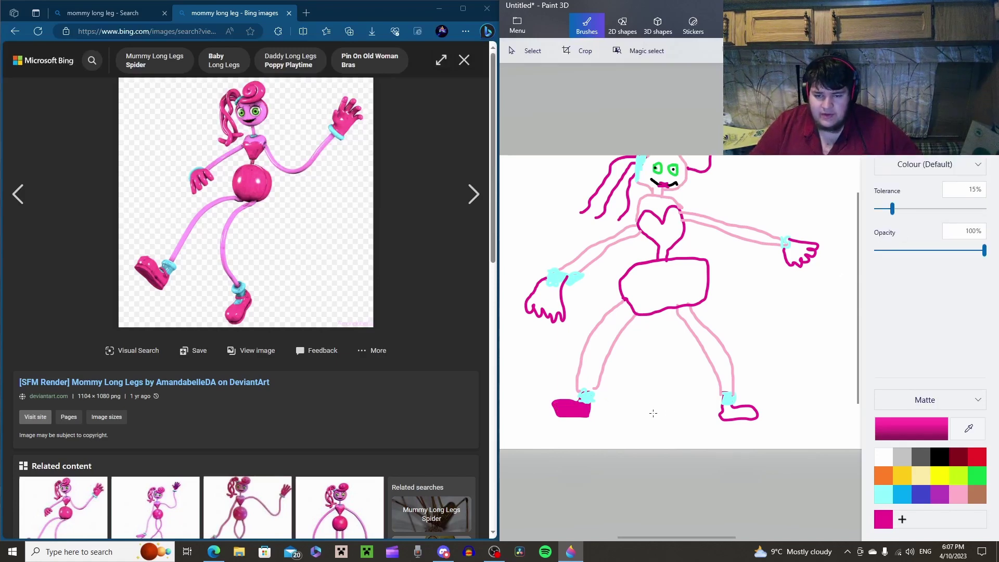
{"action": "left_click", "coordinate": [730, 410]}
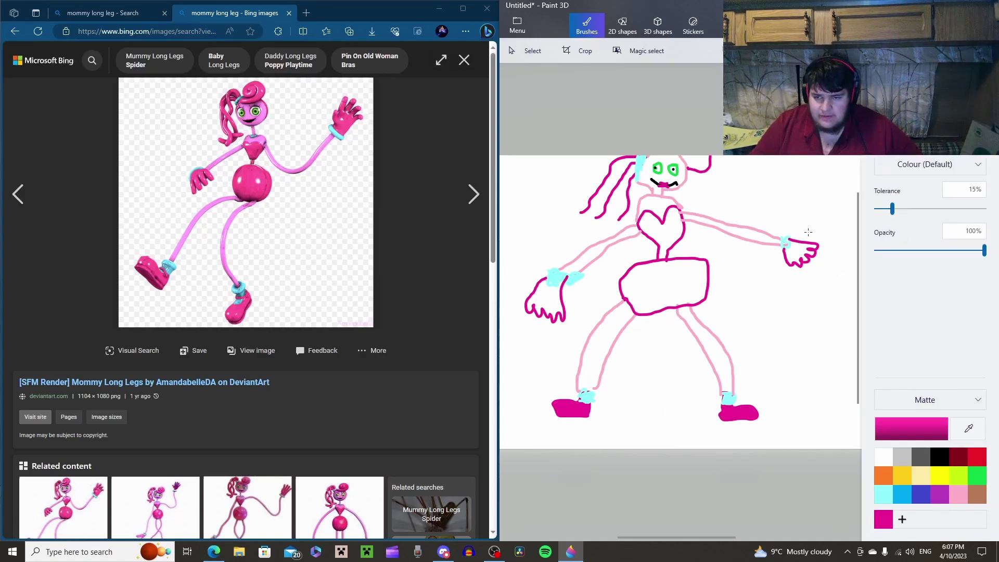
{"action": "left_click", "coordinate": [791, 254]}
{"action": "left_click", "coordinate": [547, 296]}
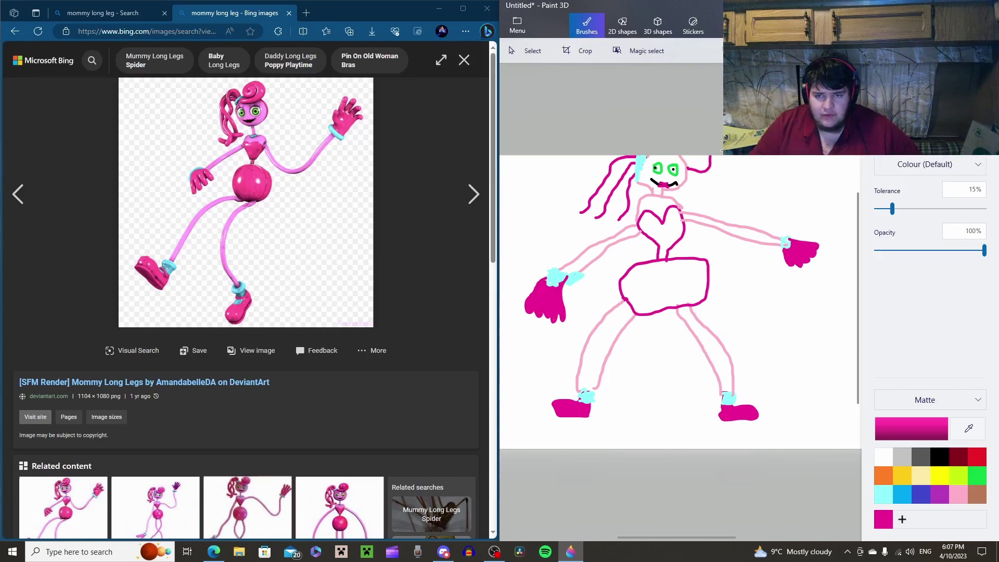
Fill the hair curl, the heart-shaped chest and the large hip shape with the custom hot pink
{"action": "left_click", "coordinate": [695, 161]}
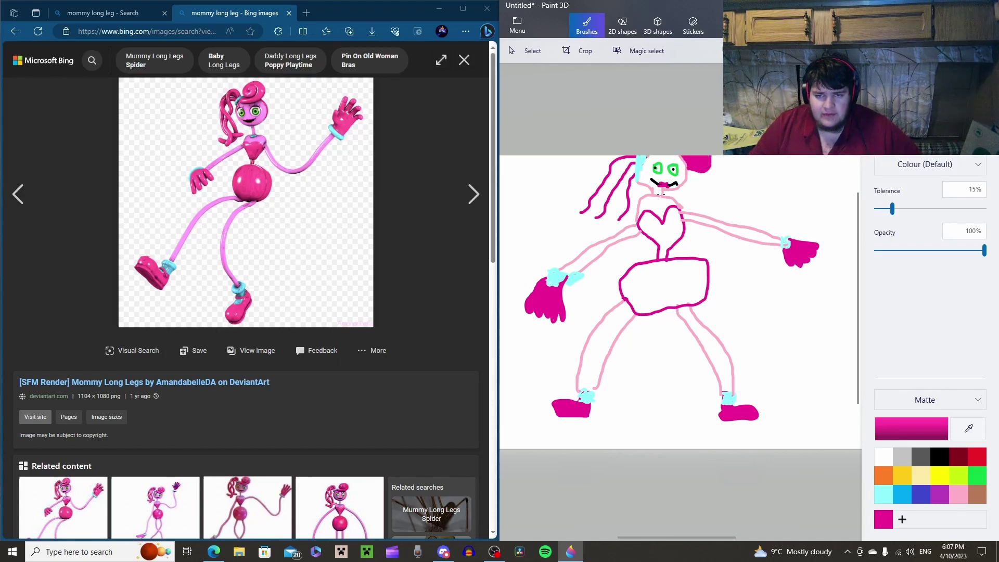
{"action": "left_click", "coordinate": [655, 237]}
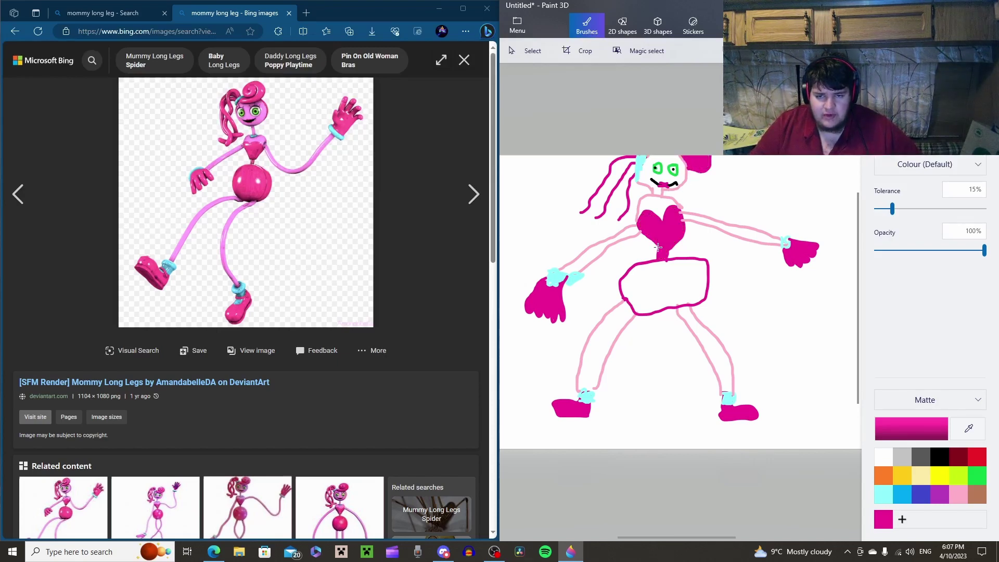
{"action": "left_click", "coordinate": [667, 284]}
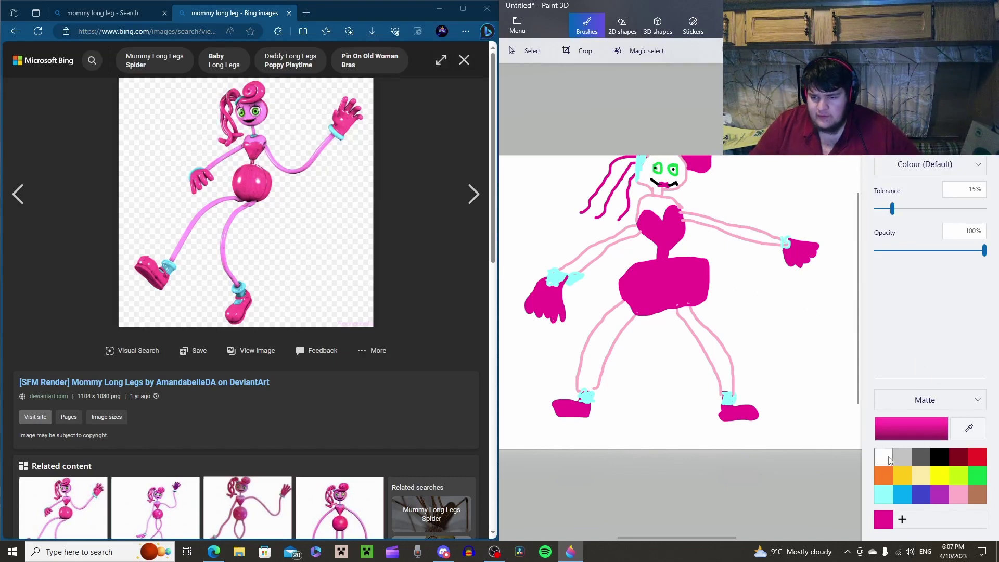
Fill both legs and both arms with light pink, undoing any fill that floods the background
{"action": "left_click", "coordinate": [958, 494]}
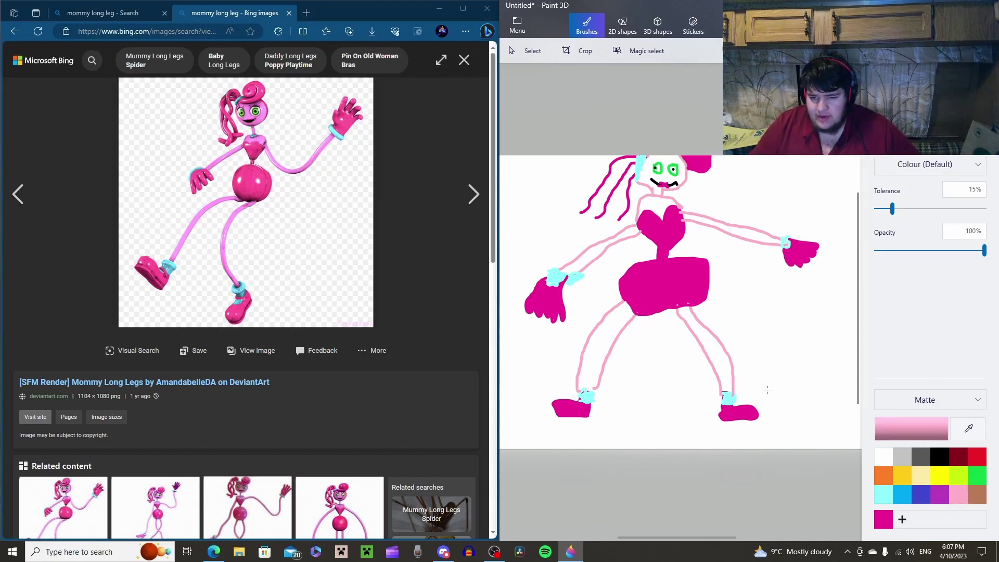
{"action": "left_click", "coordinate": [608, 344]}
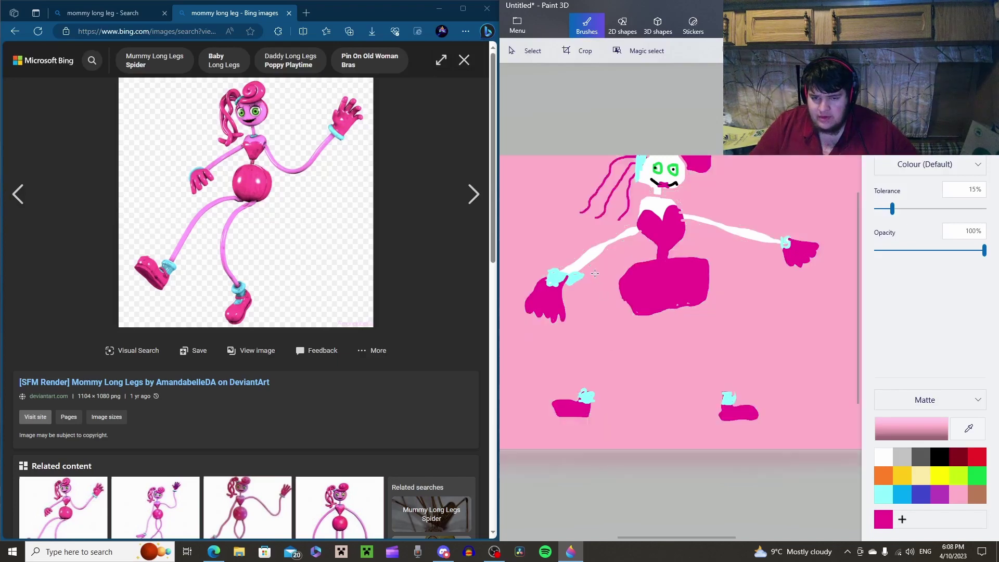
{"action": "key", "text": "ctrl+z"}
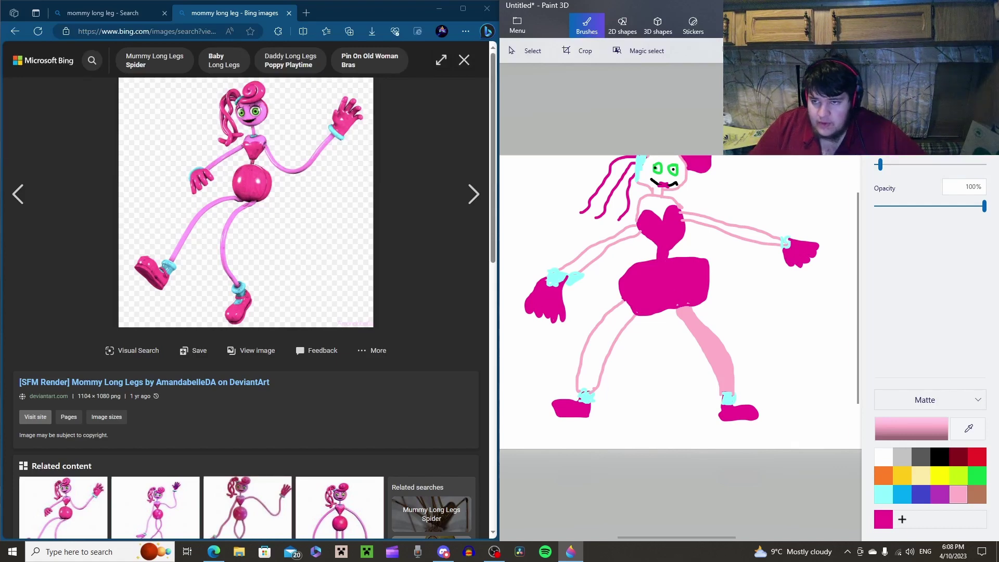
{"action": "left_click", "coordinate": [585, 368]}
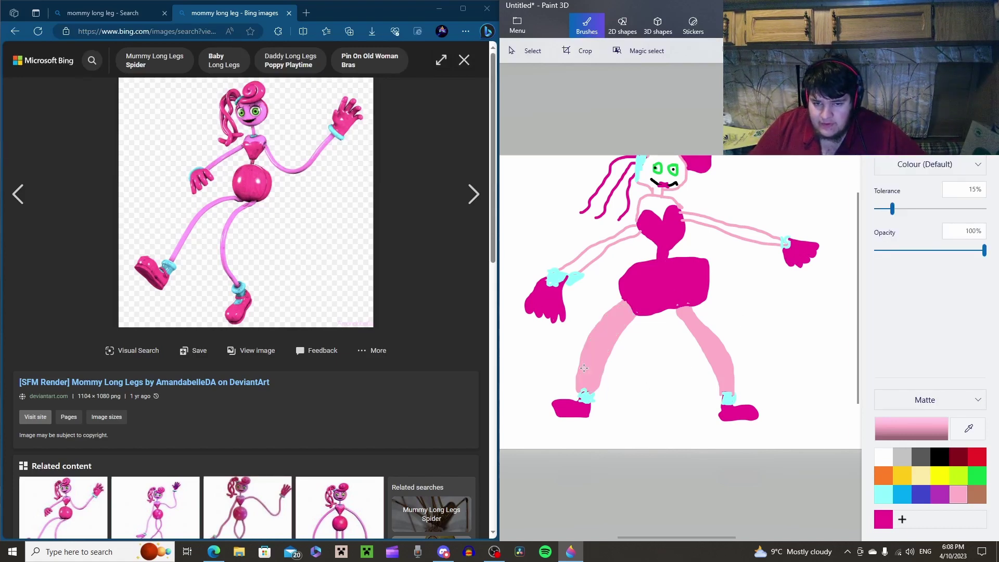
{"action": "left_click", "coordinate": [580, 263]}
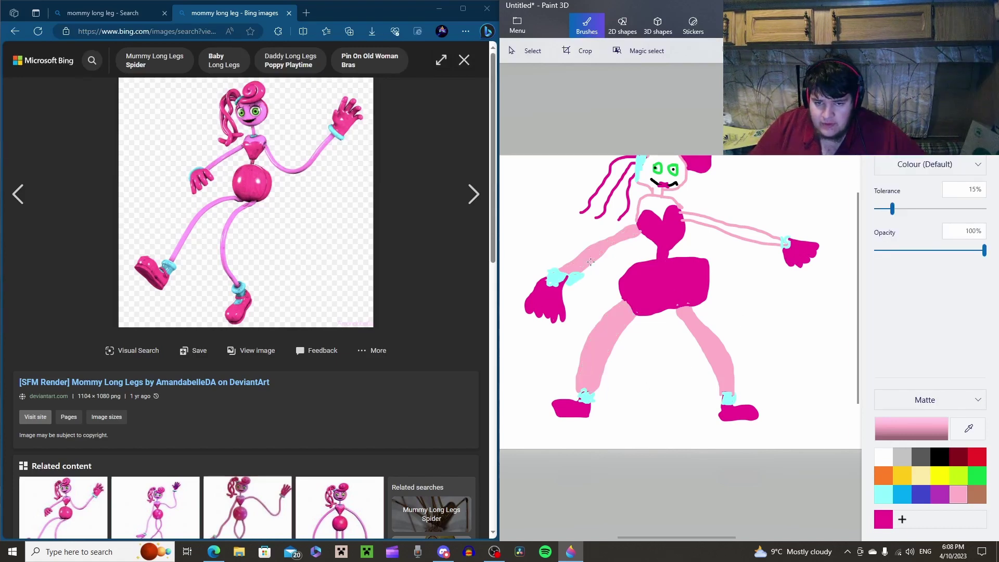
{"action": "left_click", "coordinate": [726, 228]}
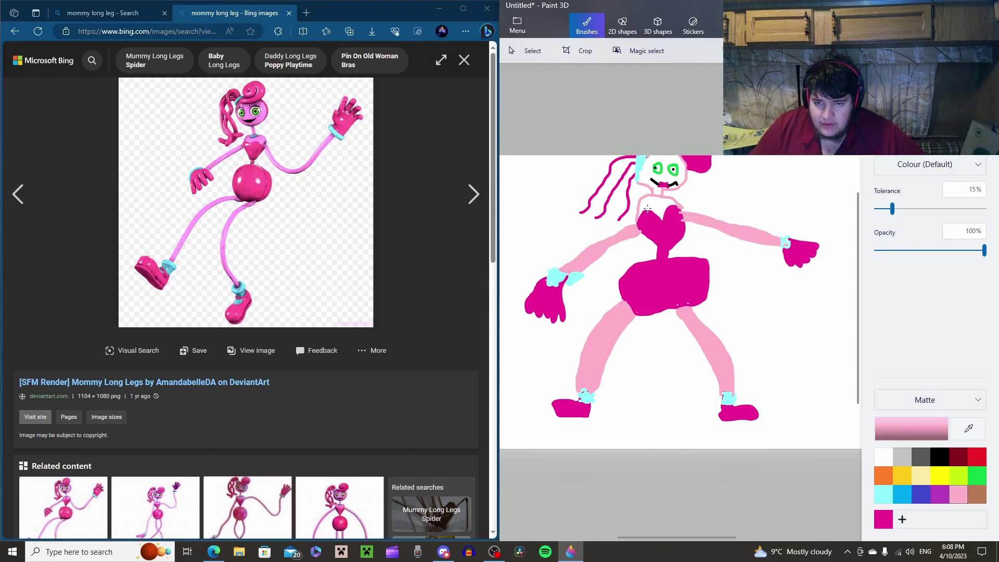
Fill the upper chest, neck and face with light pink
{"action": "left_click", "coordinate": [649, 209]}
{"action": "left_click", "coordinate": [646, 166]}
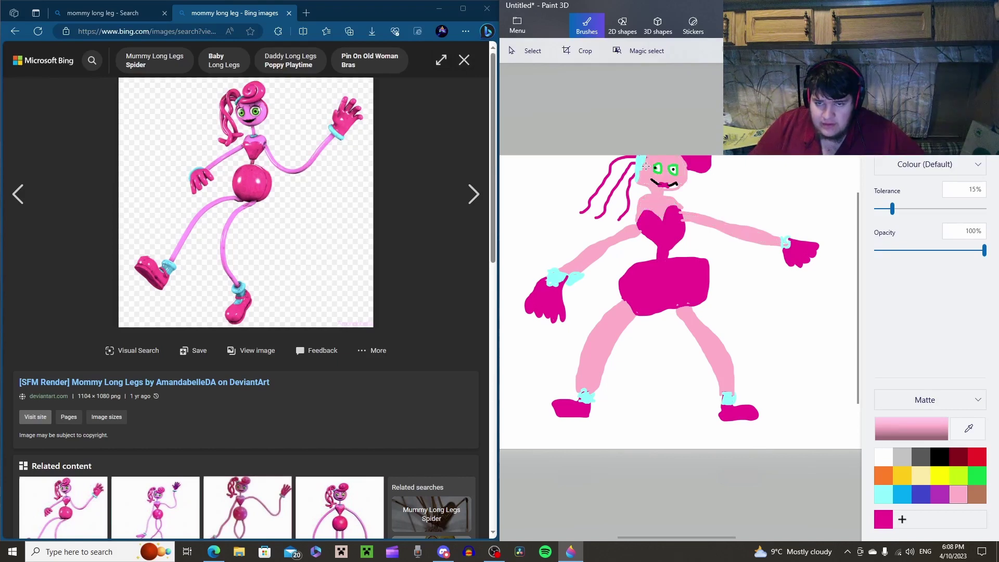
{"action": "left_click", "coordinate": [664, 185]}
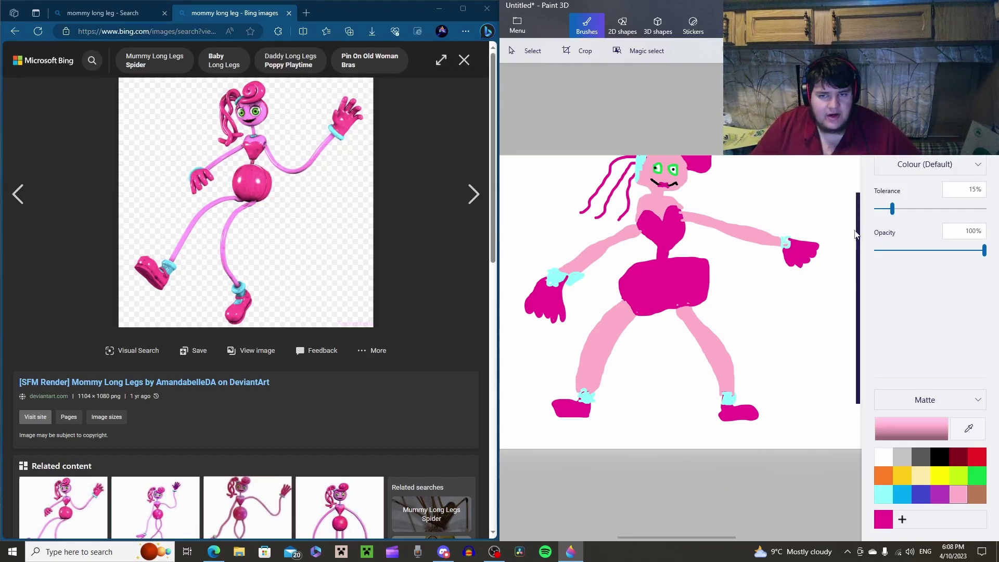
Fill both eyes with green around the pupils and brush a white outline around each eye
{"action": "left_click", "coordinate": [977, 477]}
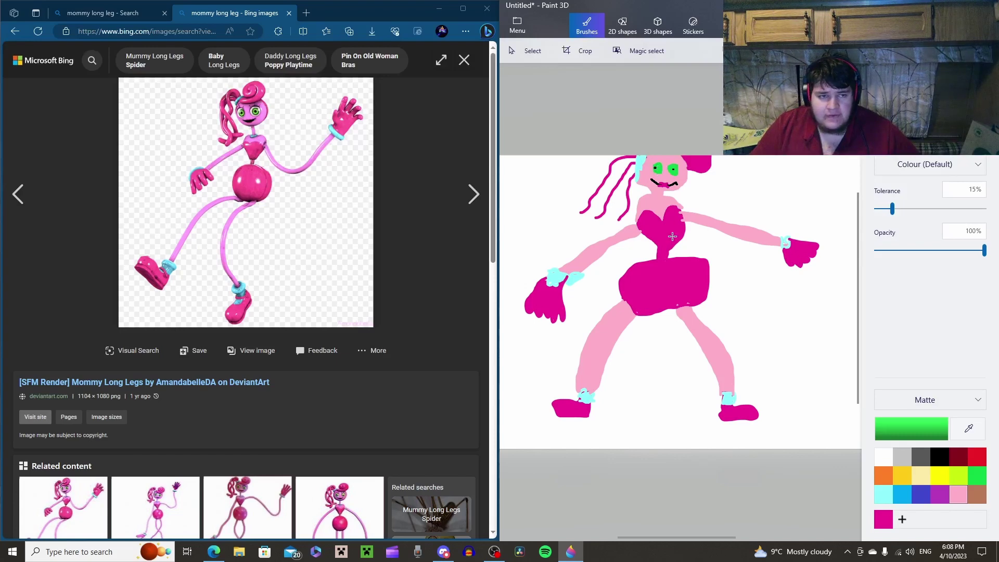
{"action": "left_click", "coordinate": [883, 457]}
{"action": "scroll", "coordinate": [930, 219], "scroll_direction": "down", "scroll_amount": 1}
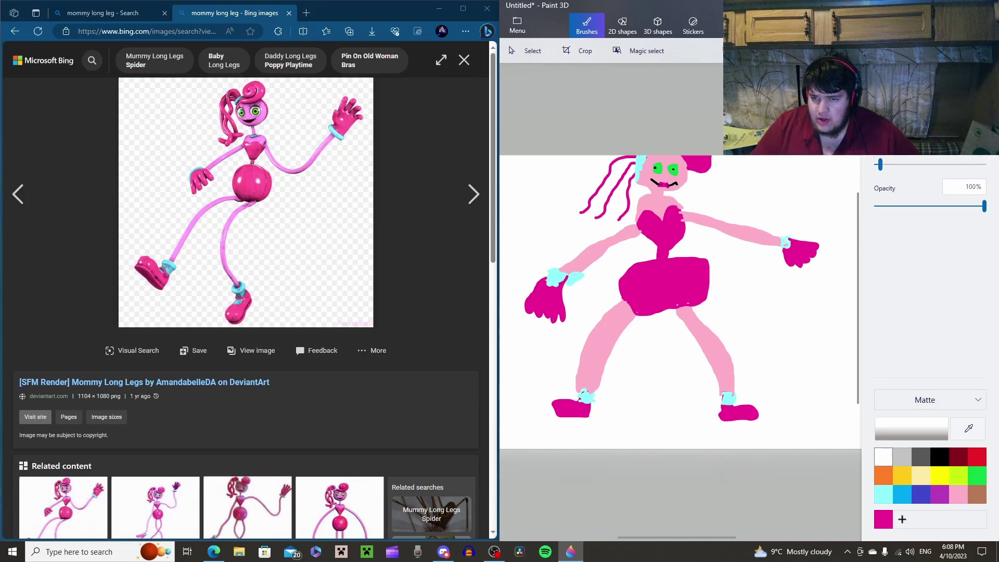
{"action": "left_click", "coordinate": [675, 165]}
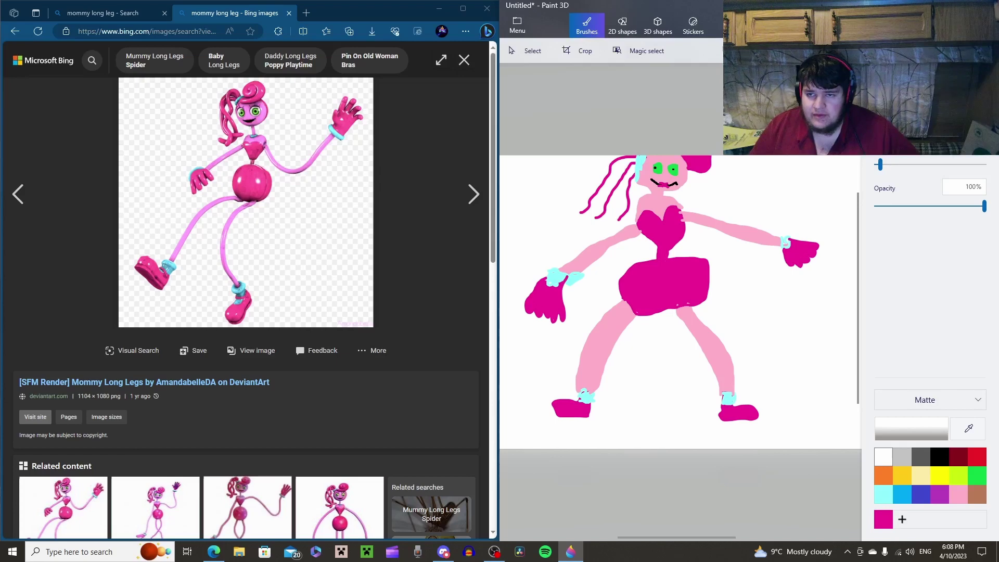
{"action": "scroll", "coordinate": [659, 311], "scroll_direction": "up", "scroll_amount": 2}
{"action": "scroll", "coordinate": [680, 303], "scroll_direction": "up", "scroll_amount": 2}
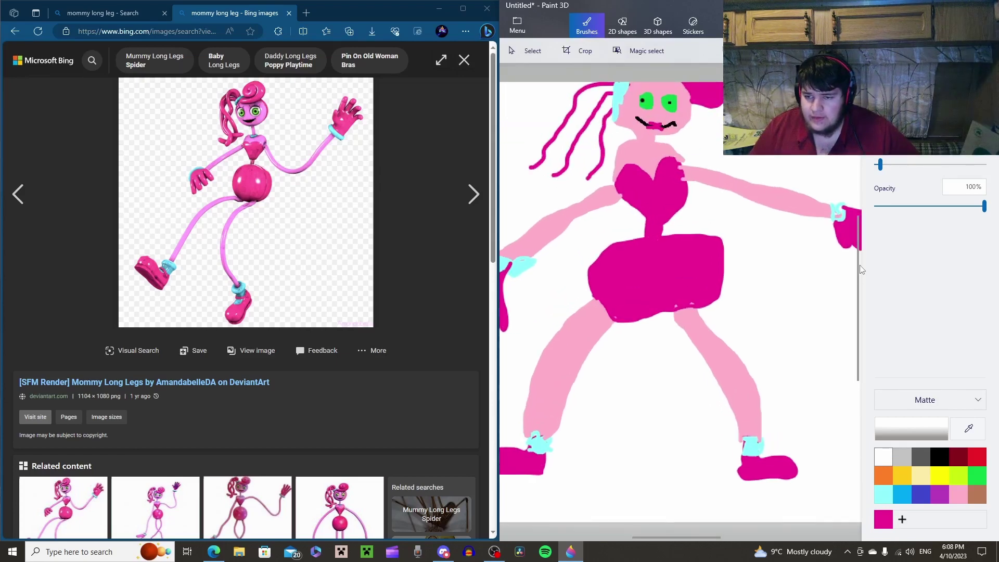
{"action": "left_click_drag", "start_coordinate": [862, 263], "coordinate": [861, 206]}
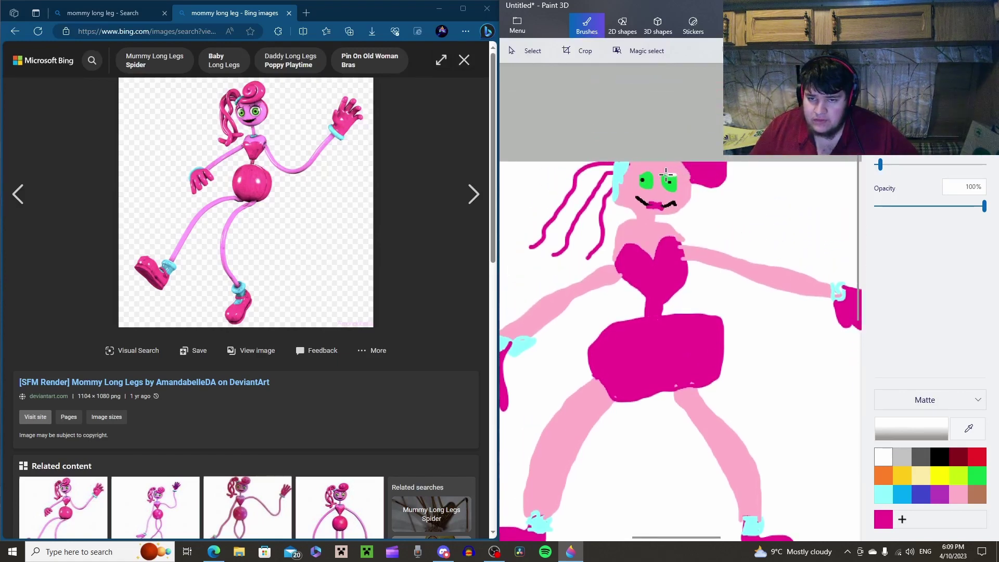
{"action": "mouse_move", "coordinate": [667, 175]}
{"action": "left_mouse_down"}
{"action": "mouse_move", "coordinate": [673, 194]}
{"action": "mouse_move", "coordinate": [678, 181]}
{"action": "mouse_move", "coordinate": [648, 180]}
{"action": "mouse_move", "coordinate": [653, 169]}
{"action": "mouse_move", "coordinate": [632, 185]}
{"action": "mouse_move", "coordinate": [647, 195]}
{"action": "mouse_move", "coordinate": [652, 186]}
{"action": "left_mouse_up"}
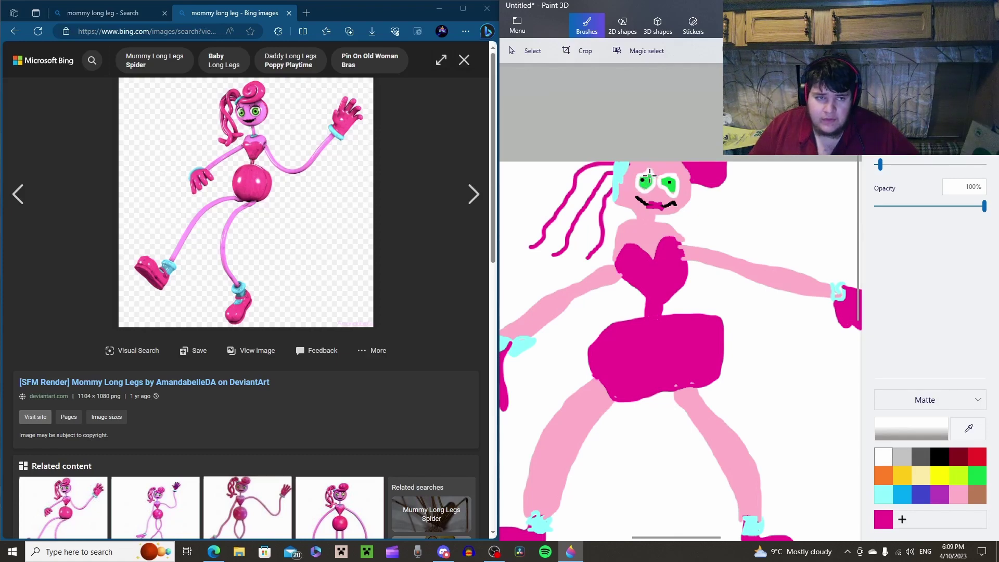
Draw a black lid line with upward eyelashes above each eye
{"action": "left_click", "coordinate": [935, 458]}
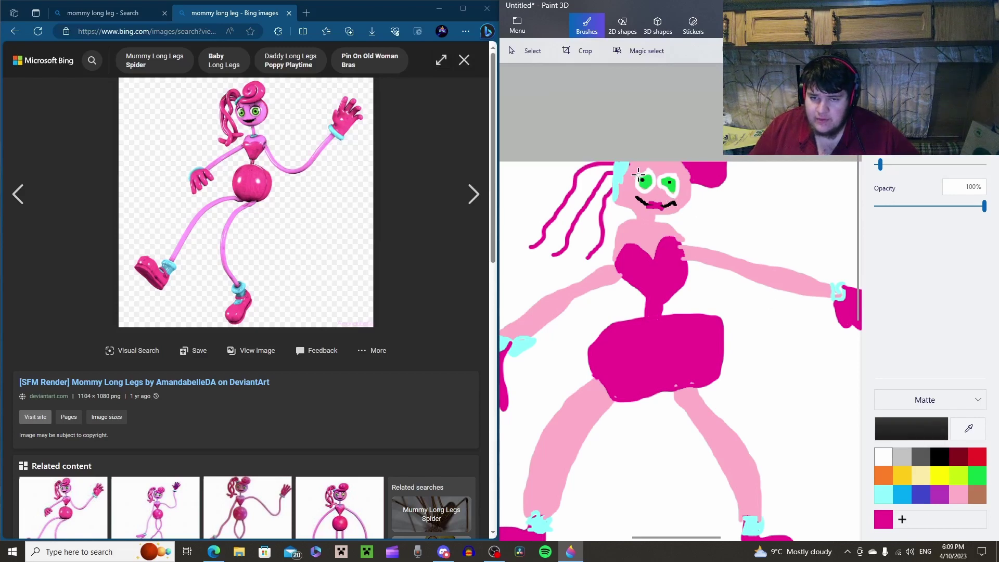
{"action": "mouse_move", "coordinate": [646, 173]}
{"action": "left_mouse_down"}
{"action": "mouse_move", "coordinate": [677, 173]}
{"action": "mouse_move", "coordinate": [664, 172]}
{"action": "left_mouse_up"}
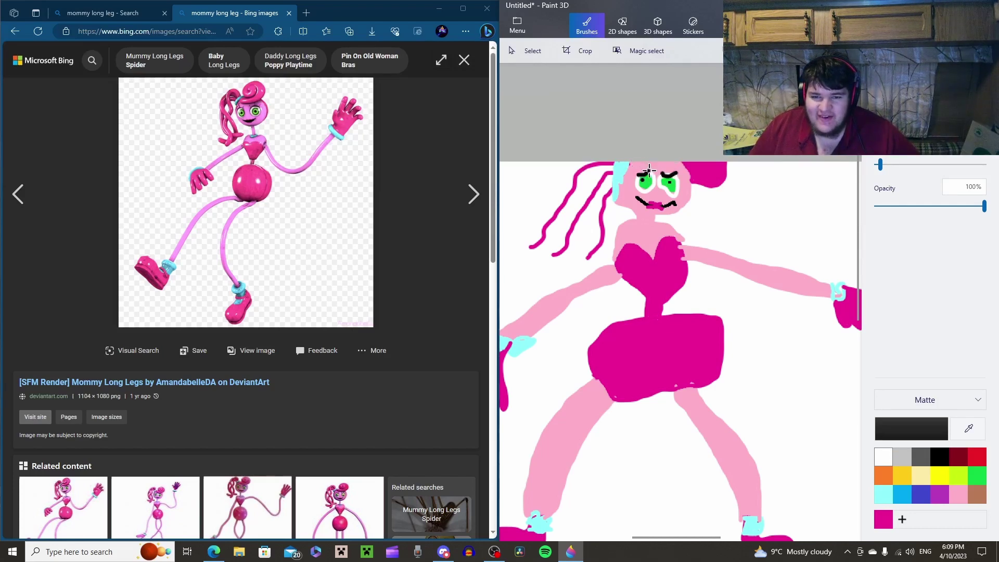
{"action": "mouse_move", "coordinate": [645, 176]}
{"action": "left_mouse_down"}
{"action": "mouse_move", "coordinate": [652, 164]}
{"action": "mouse_move", "coordinate": [647, 173]}
{"action": "mouse_move", "coordinate": [634, 165]}
{"action": "mouse_move", "coordinate": [663, 177]}
{"action": "mouse_move", "coordinate": [662, 163]}
{"action": "mouse_move", "coordinate": [671, 179]}
{"action": "mouse_move", "coordinate": [672, 161]}
{"action": "mouse_move", "coordinate": [675, 171]}
{"action": "left_mouse_up"}
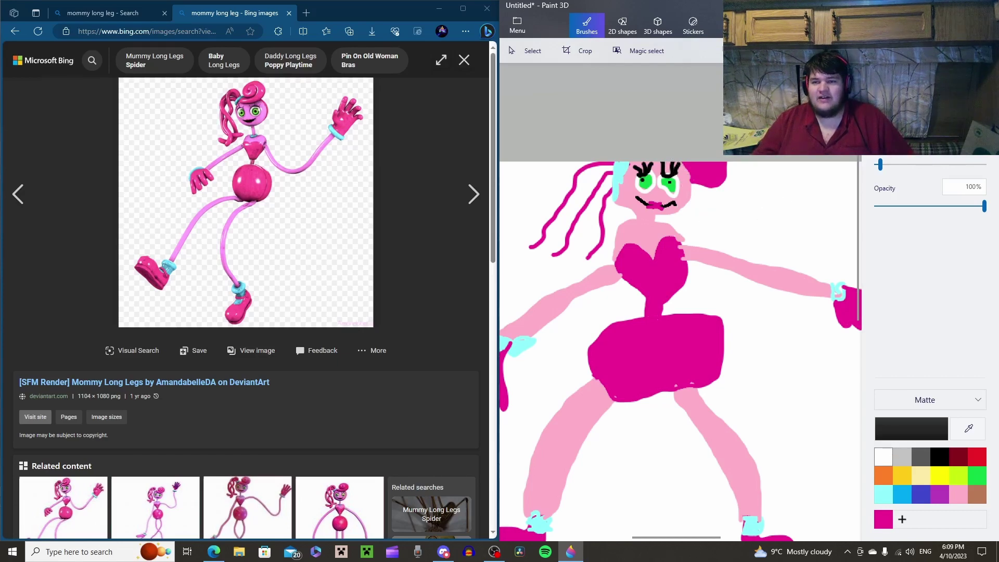
Start saving the finished drawing as a 2D PNG image
{"action": "scroll", "coordinate": [677, 338], "scroll_direction": "down", "scroll_amount": 3}
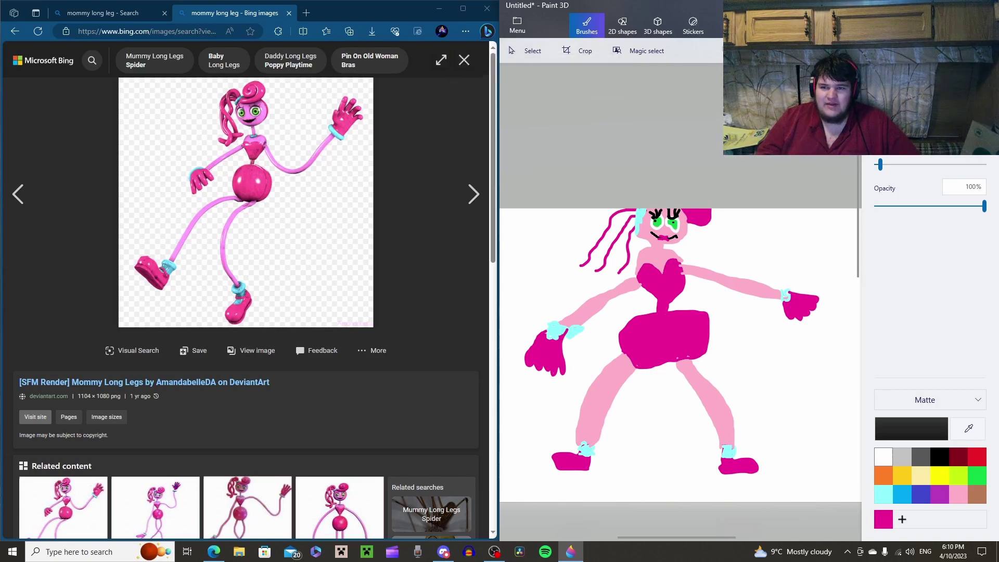
{"action": "left_click", "coordinate": [520, 30]}
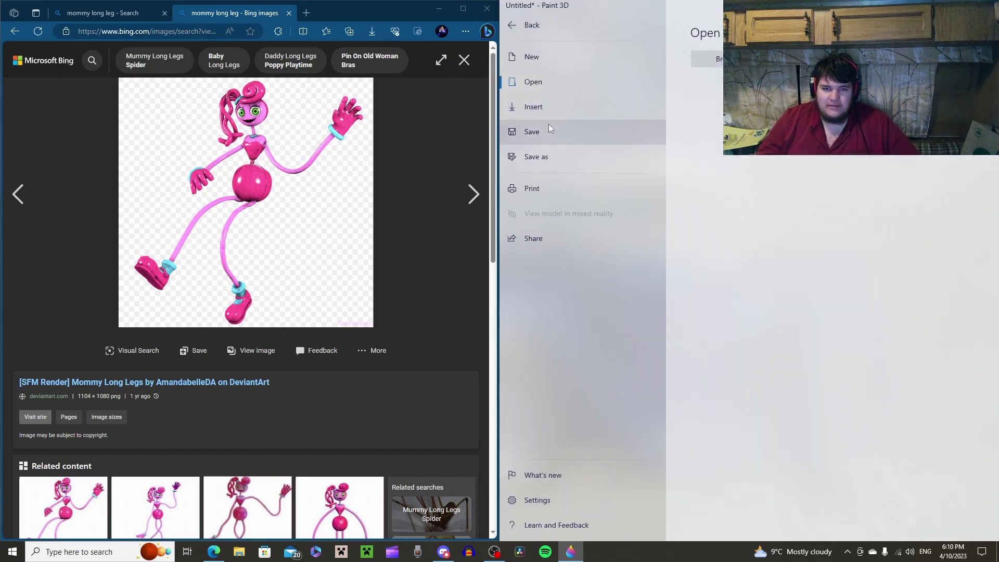
{"action": "key", "text": "Escape"}
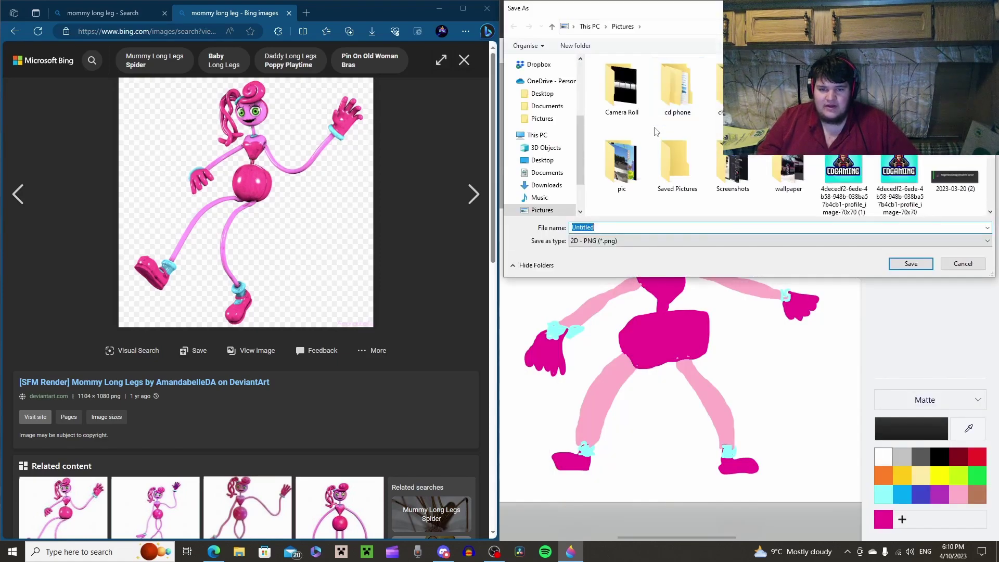
{"action": "left_click", "coordinate": [542, 119]}
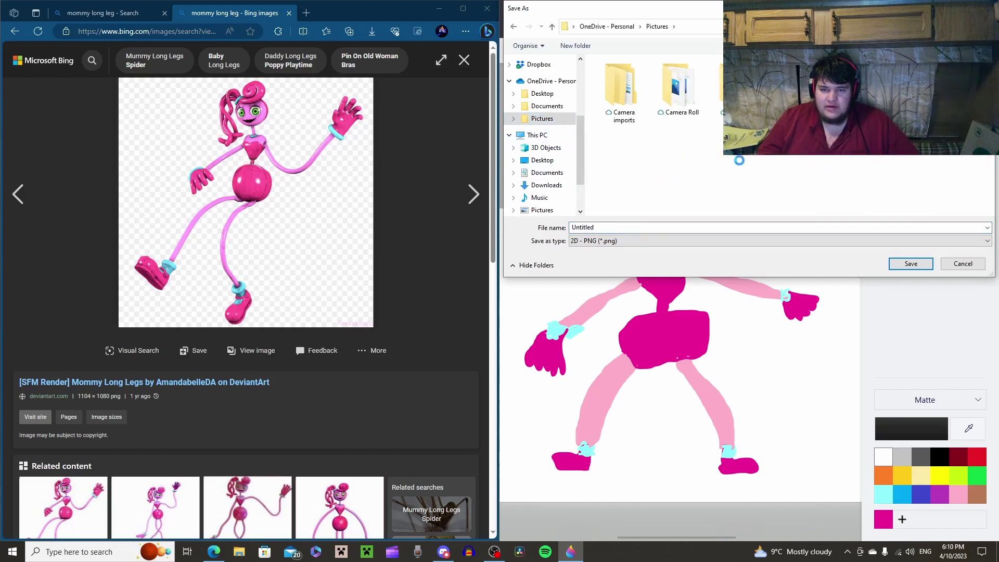
{"action": "right_click", "coordinate": [739, 161]}
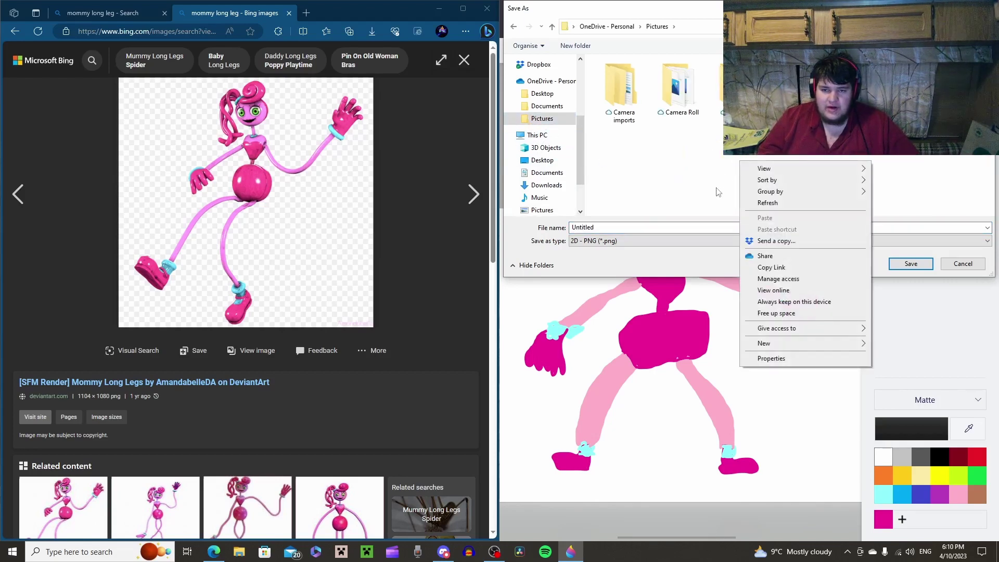
{"action": "left_click", "coordinate": [774, 159]}
{"action": "scroll", "coordinate": [543, 122], "scroll_direction": "up", "scroll_amount": 2}
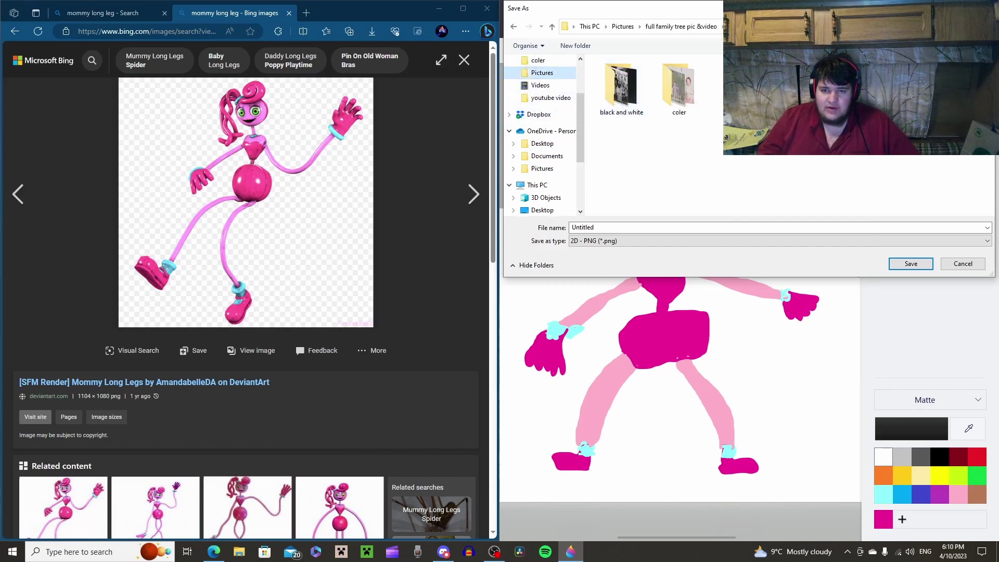
{"action": "scroll", "coordinate": [544, 78], "scroll_direction": "up", "scroll_amount": 1}
Create a folder named "horror art" in This PC's Pictures folder and open it as the save location
{"action": "left_click", "coordinate": [546, 62]}
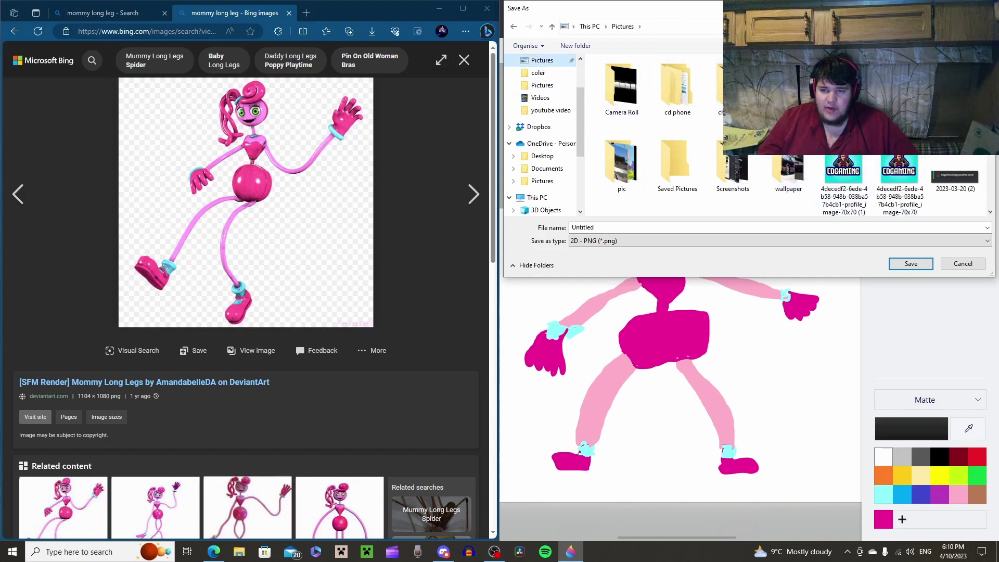
{"action": "scroll", "coordinate": [781, 136], "scroll_direction": "down", "scroll_amount": 3}
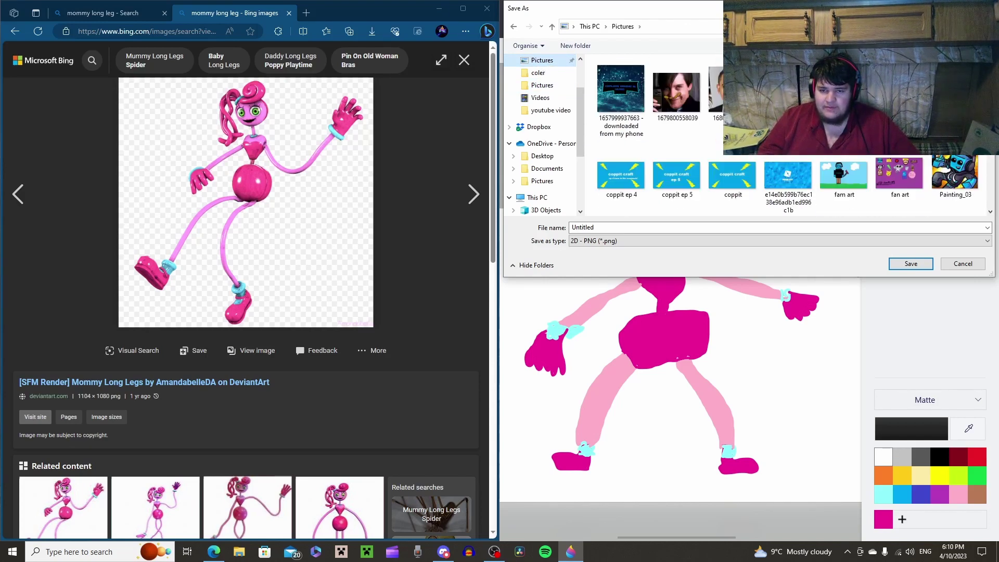
{"action": "scroll", "coordinate": [781, 135], "scroll_direction": "down", "scroll_amount": 3}
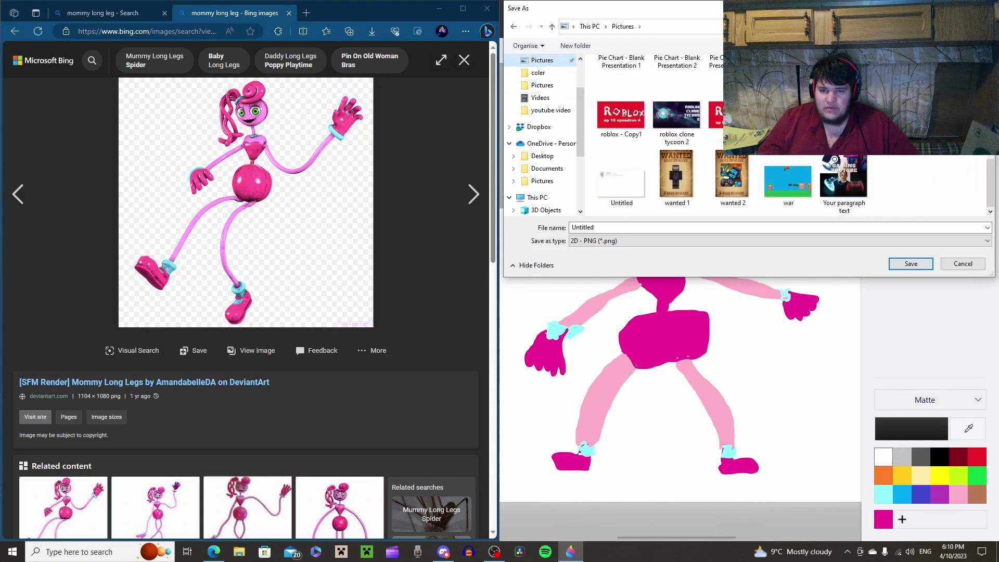
{"action": "right_click", "coordinate": [907, 183]}
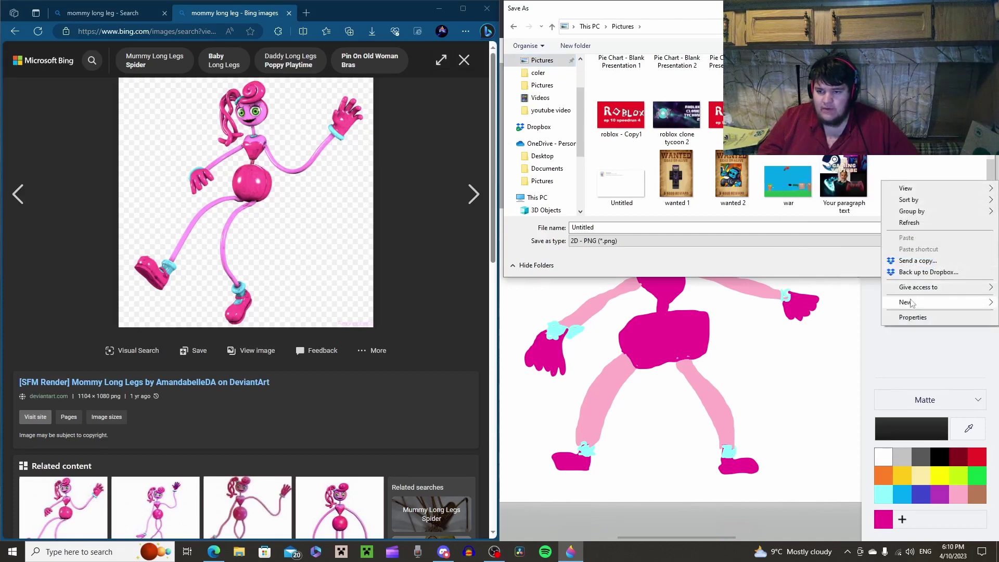
{"action": "mouse_move", "coordinate": [915, 305]}
{"action": "left_click", "coordinate": [852, 302]}
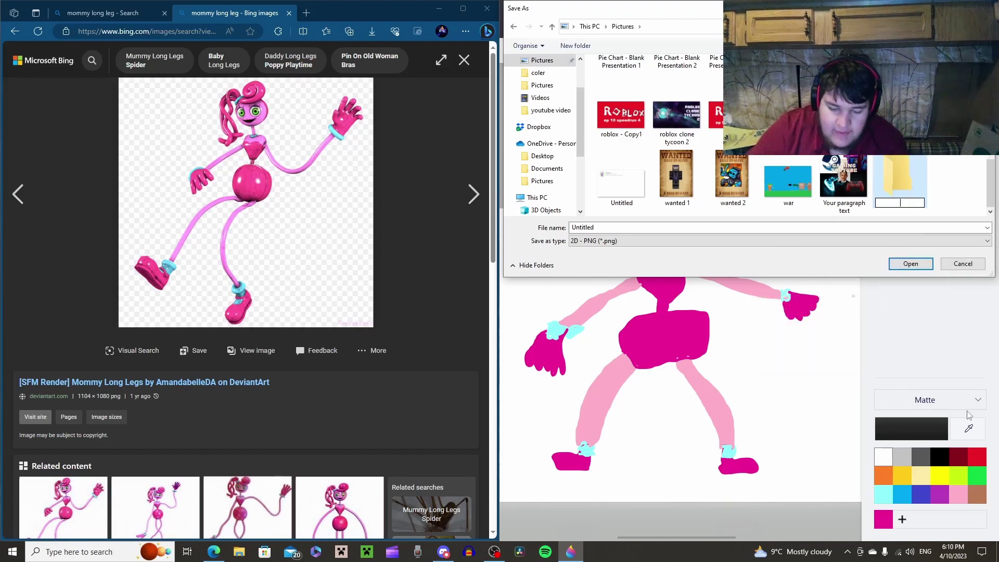
{"action": "key", "text": "BackSpace"}
{"action": "type", "text": "horr"}
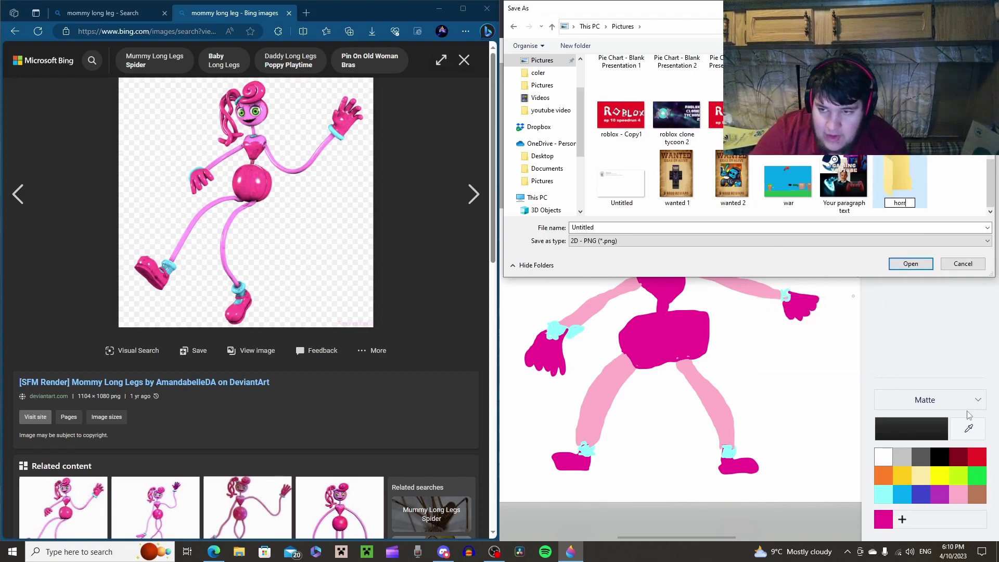
{"action": "type", "text": "or art"}
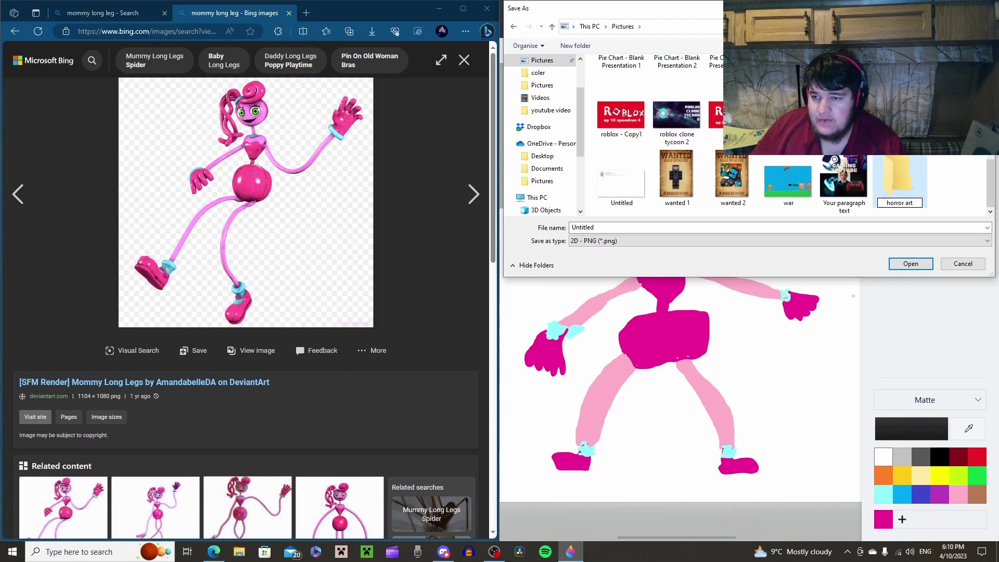
{"action": "key", "text": "Return"}
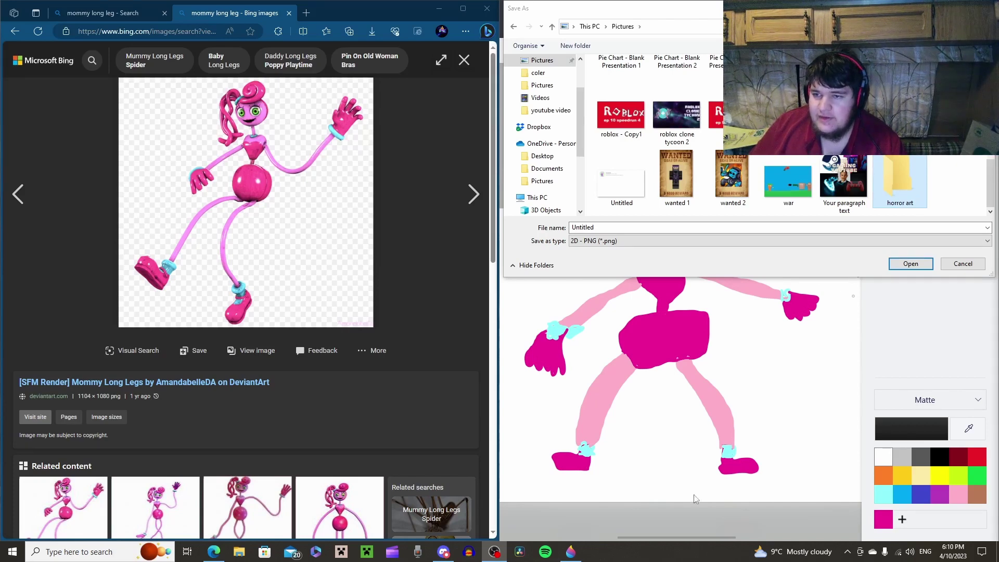
{"action": "double_click", "coordinate": [899, 185]}
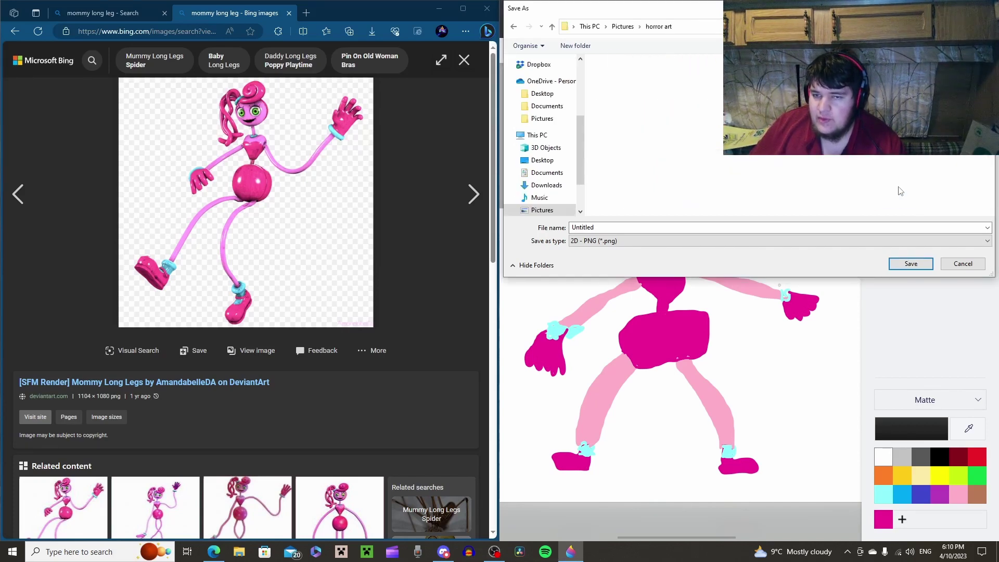
Save the drawing as a 2D PNG named Untitled in the horror art folder
{"action": "right_click", "coordinate": [646, 129]}
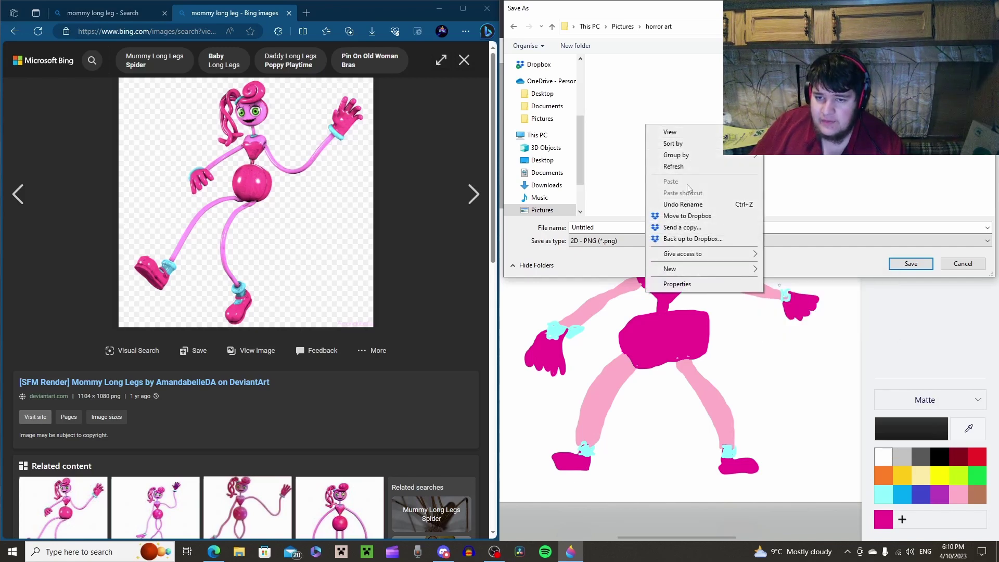
{"action": "left_click", "coordinate": [911, 264]}
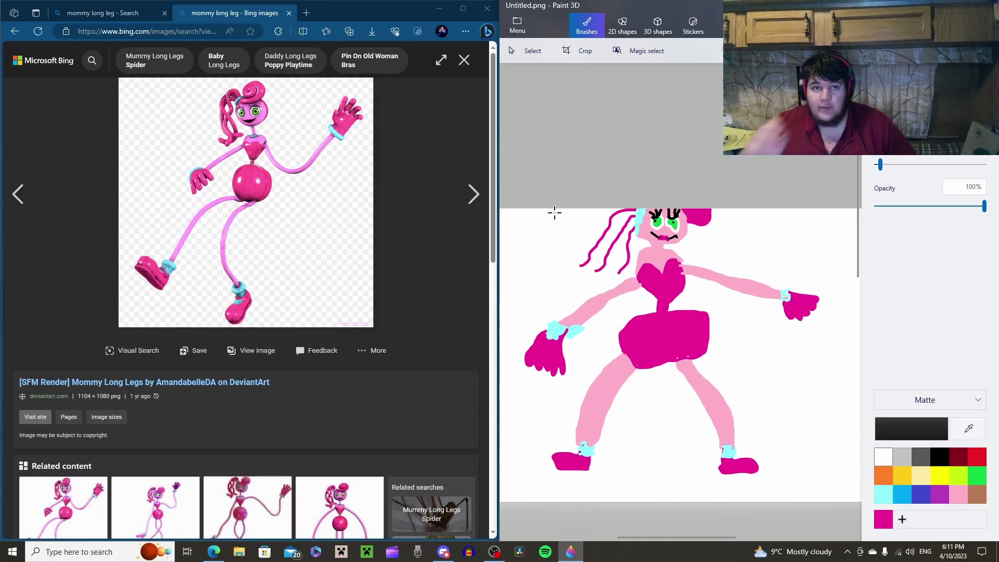
Switch to Discord and send the reply "nice i do him now" in the collabs channel
{"action": "left_click", "coordinate": [435, 554]}
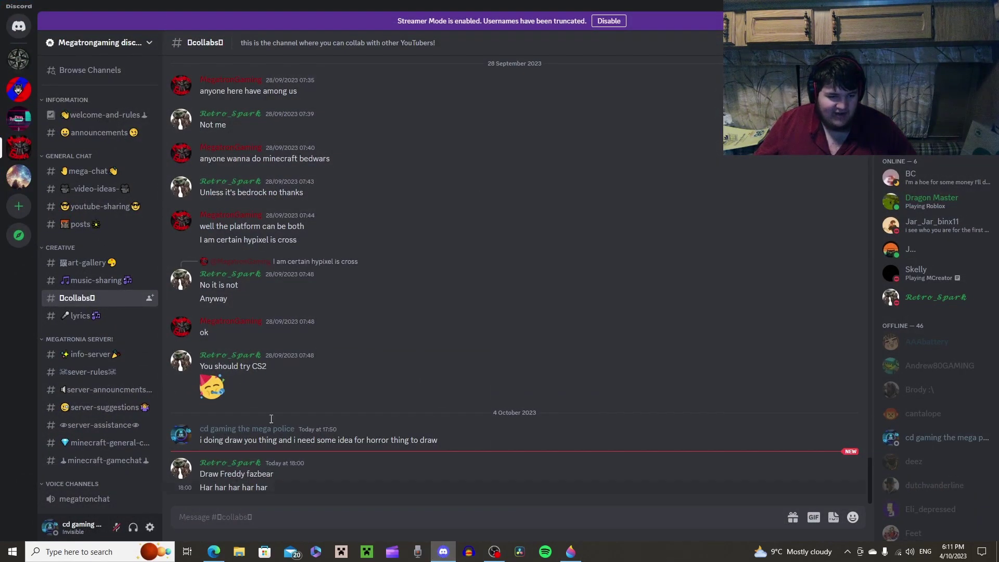
{"action": "left_click", "coordinate": [265, 521]}
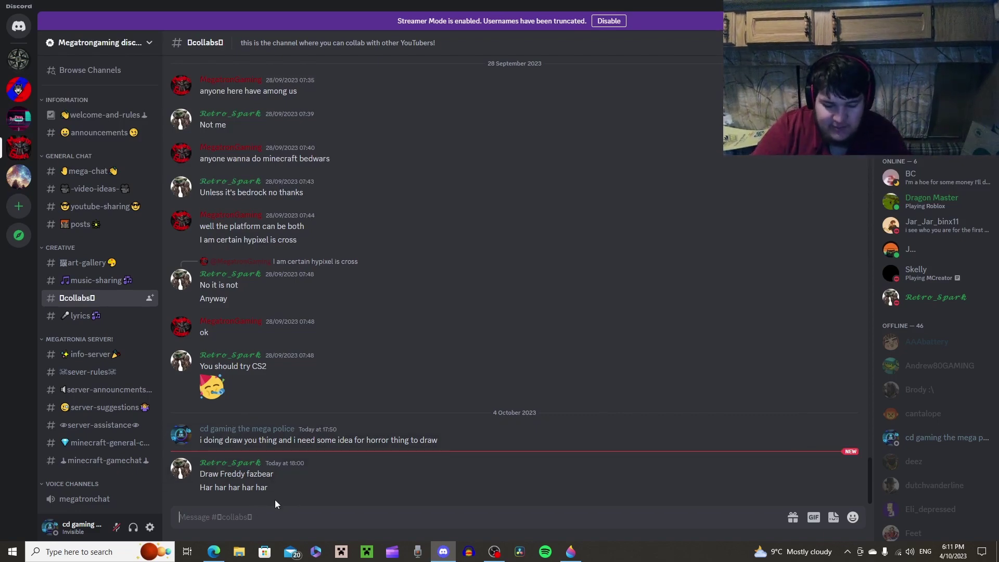
{"action": "type", "text": "no"}
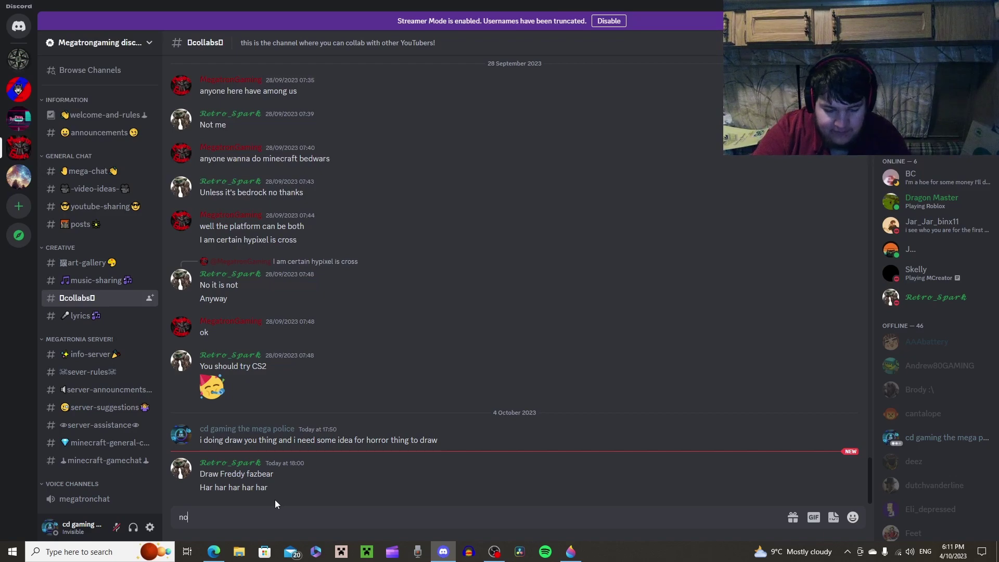
{"action": "key", "text": "BackSpace"}
{"action": "type", "text": "i"}
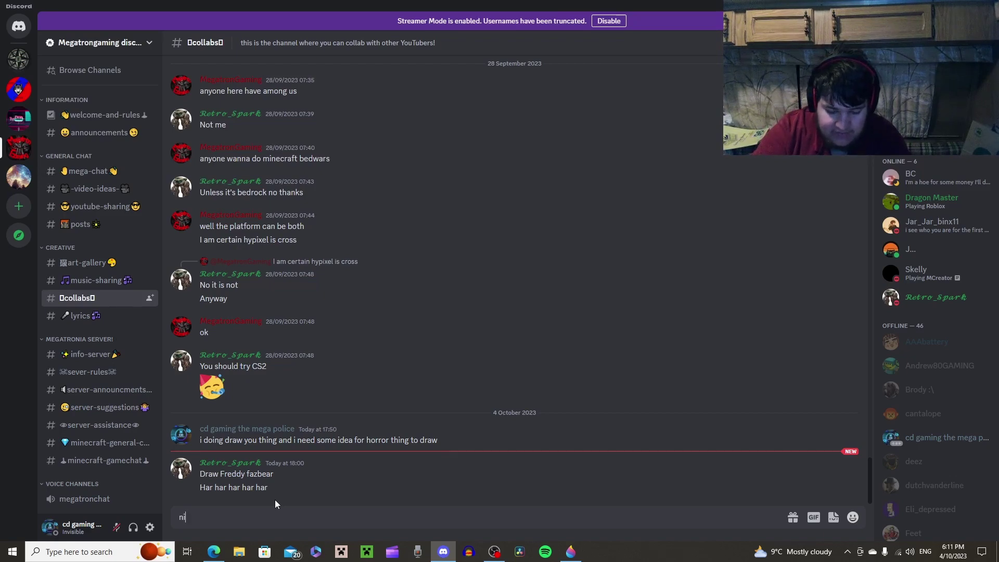
{"action": "type", "text": "n"}
{"action": "key", "text": "BackSpace"}
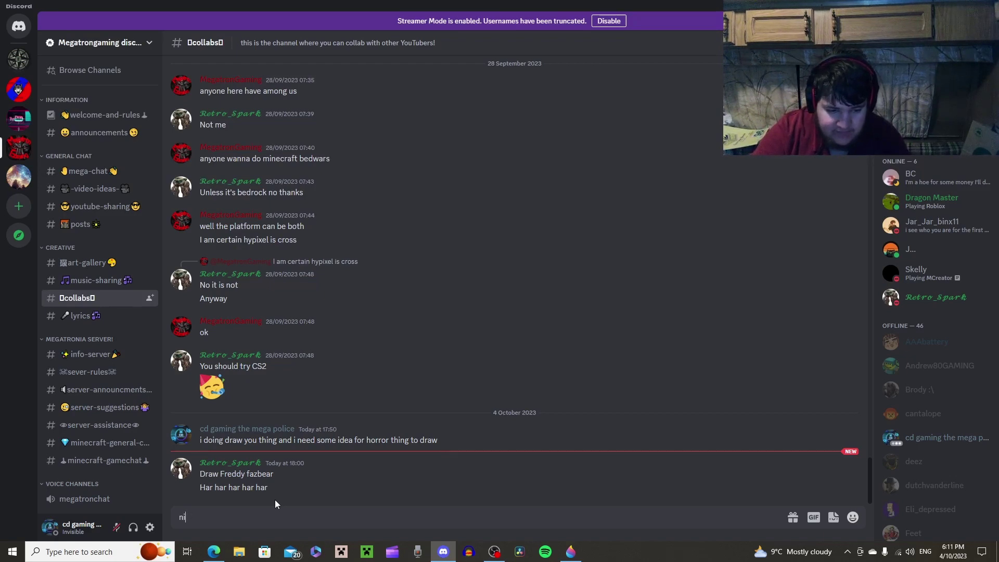
{"action": "type", "text": "ce i"}
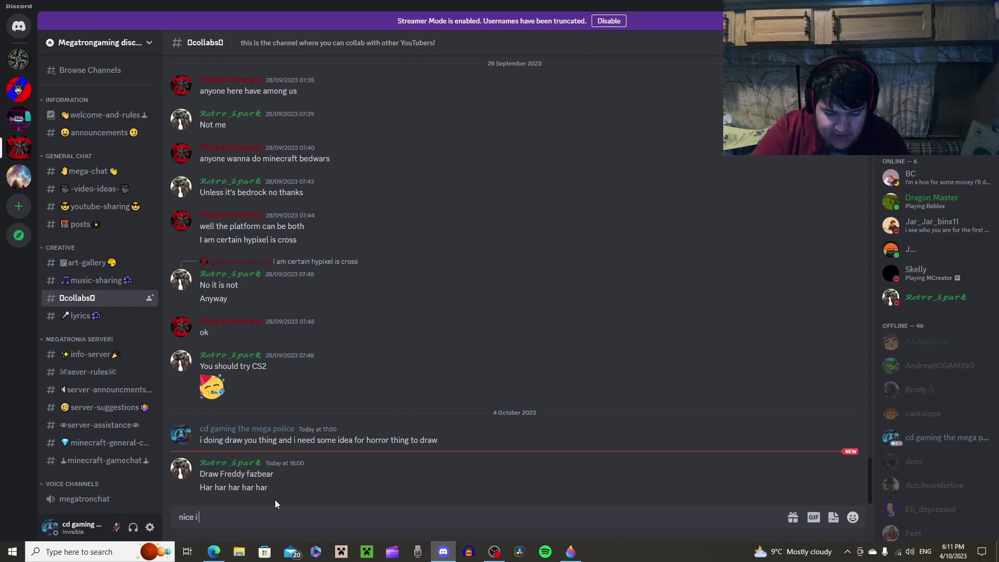
{"action": "type", "text": " do h"}
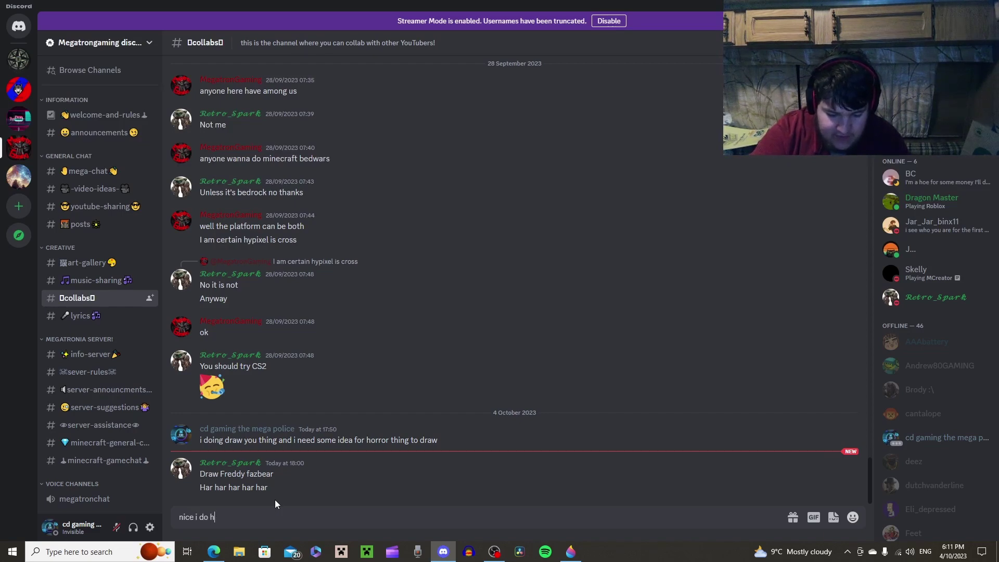
{"action": "type", "text": "im now"}
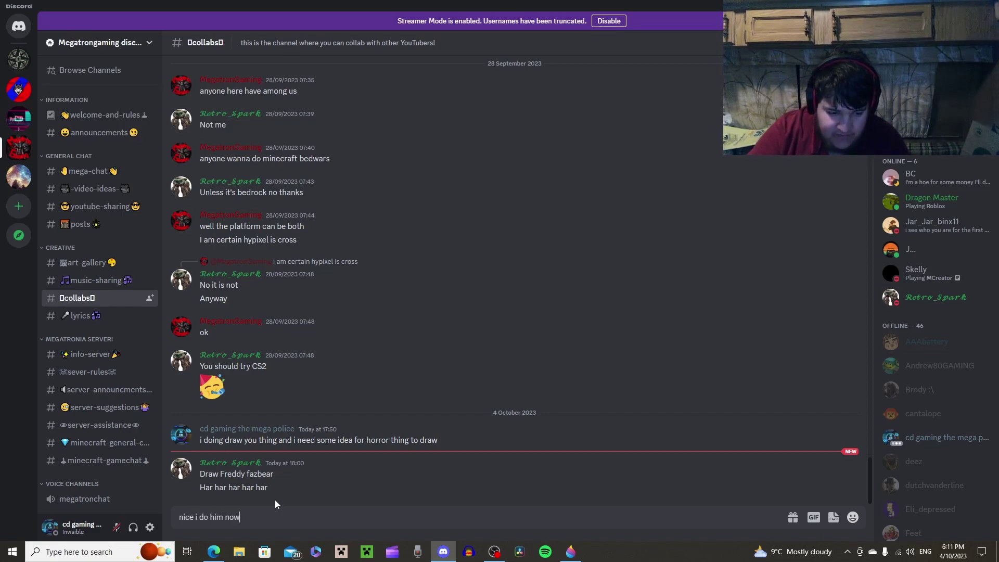
{"action": "key", "text": "Return"}
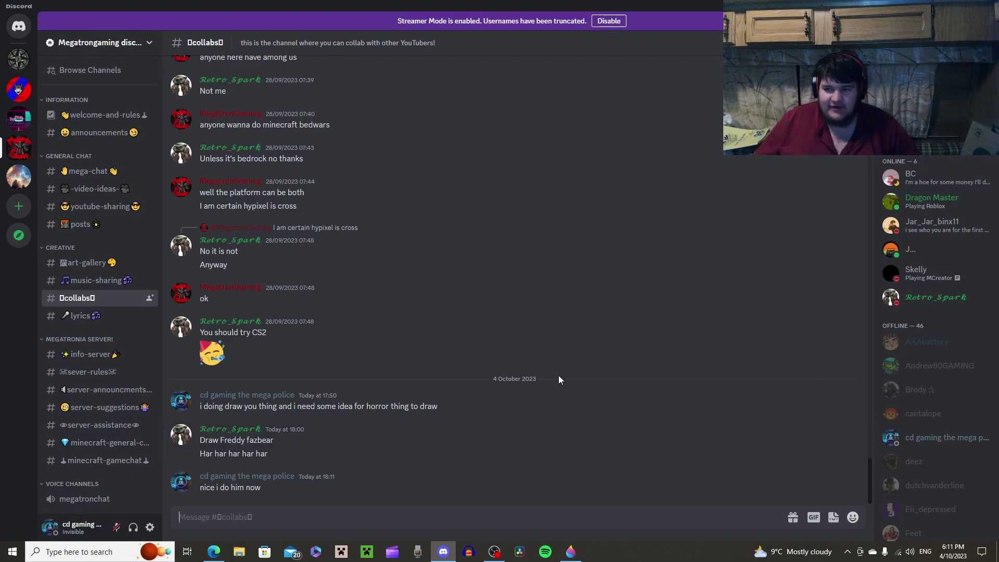
Return to Paint 3D and start a new blank drawing
{"action": "key", "text": "alt+Tab"}
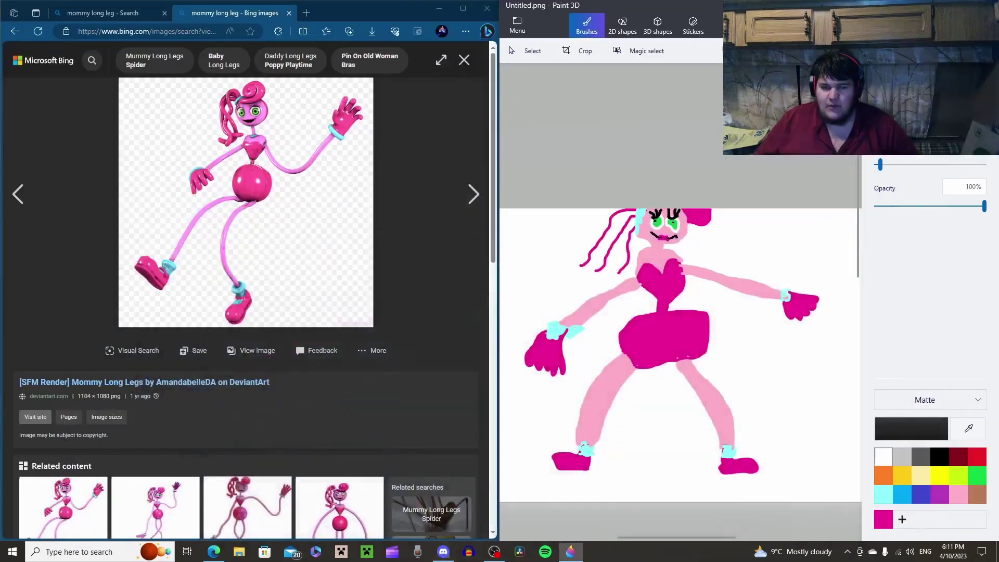
{"action": "left_click", "coordinate": [519, 27]}
{"action": "left_click", "coordinate": [548, 64]}
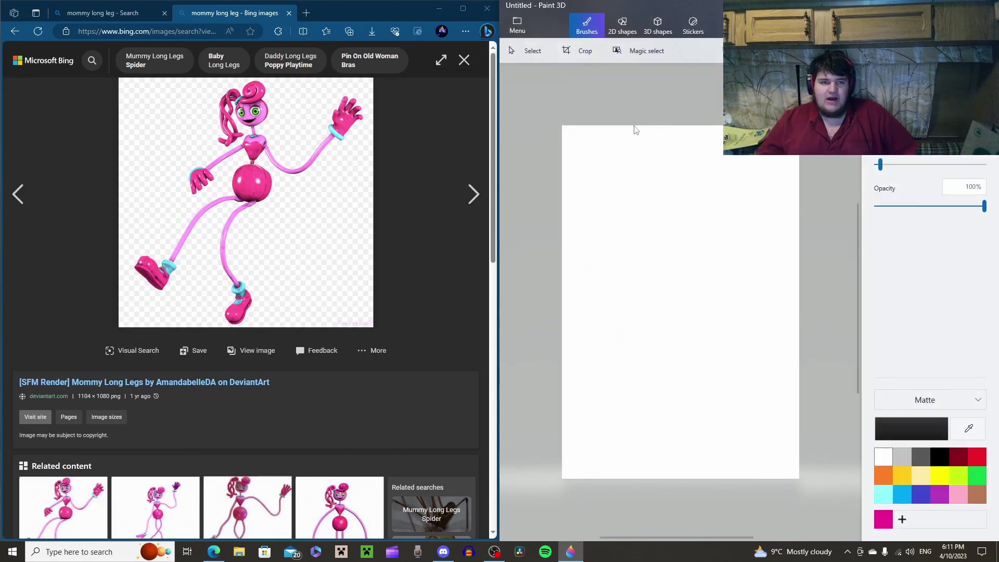
Search Bing Images for "freddy fazbear" and open the full-body picture on a transparent background as the reference
{"action": "left_click", "coordinate": [15, 31]}
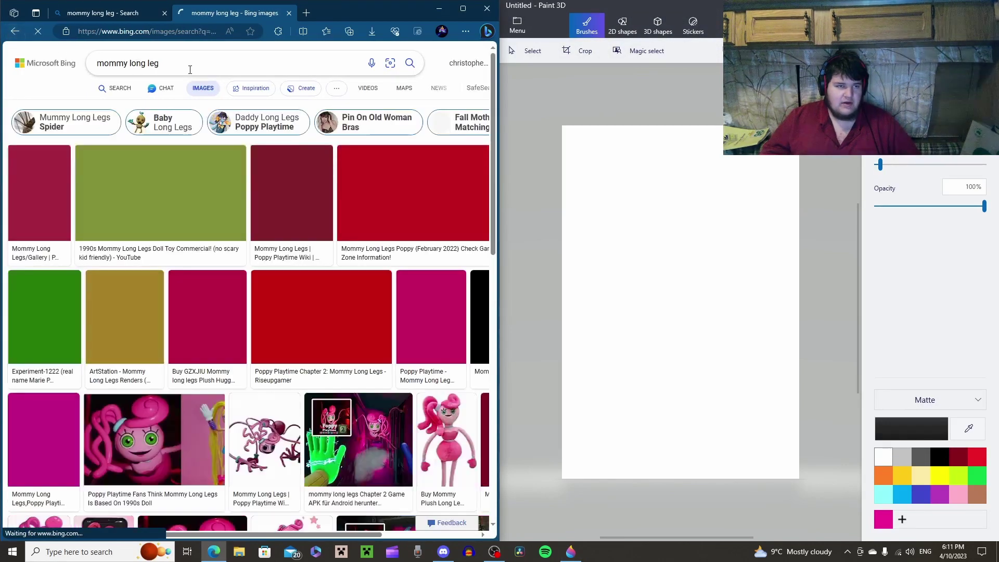
{"action": "key", "text": "BackSpace"}
{"action": "key", "text": "BackSpace"}
{"action": "key", "text": "BackSpace"}
{"action": "key", "text": "BackSpace"}
{"action": "key", "text": "BackSpace"}
{"action": "key", "text": "BackSpace"}
{"action": "key", "text": "BackSpace"}
{"action": "key", "text": "BackSpace"}
{"action": "key", "text": "BackSpace"}
{"action": "key", "text": "BackSpace"}
{"action": "key", "text": "BackSpace"}
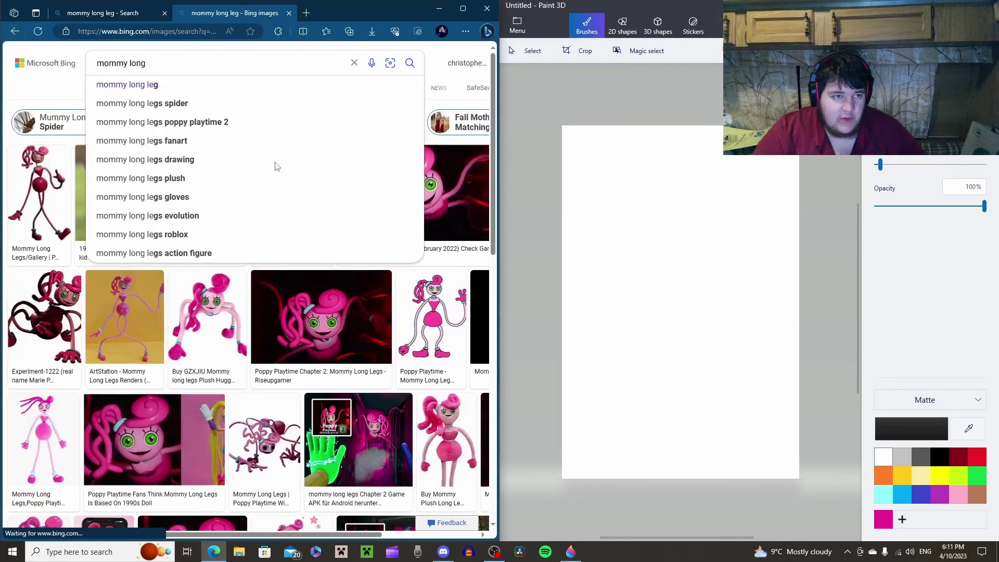
{"action": "key", "text": "BackSpace"}
{"action": "key", "text": "BackSpace"}
{"action": "key", "text": "BackSpace"}
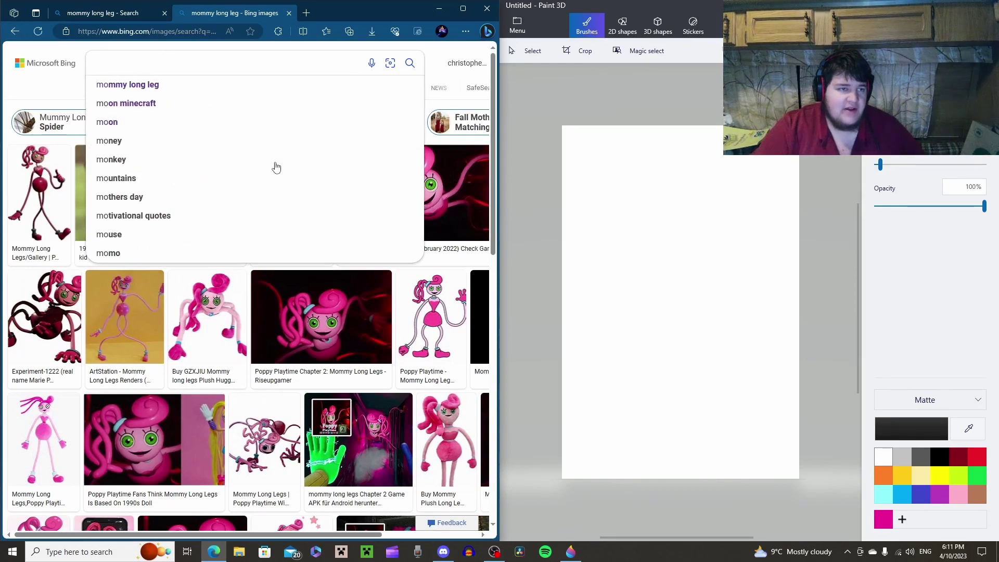
{"action": "type", "text": "="}
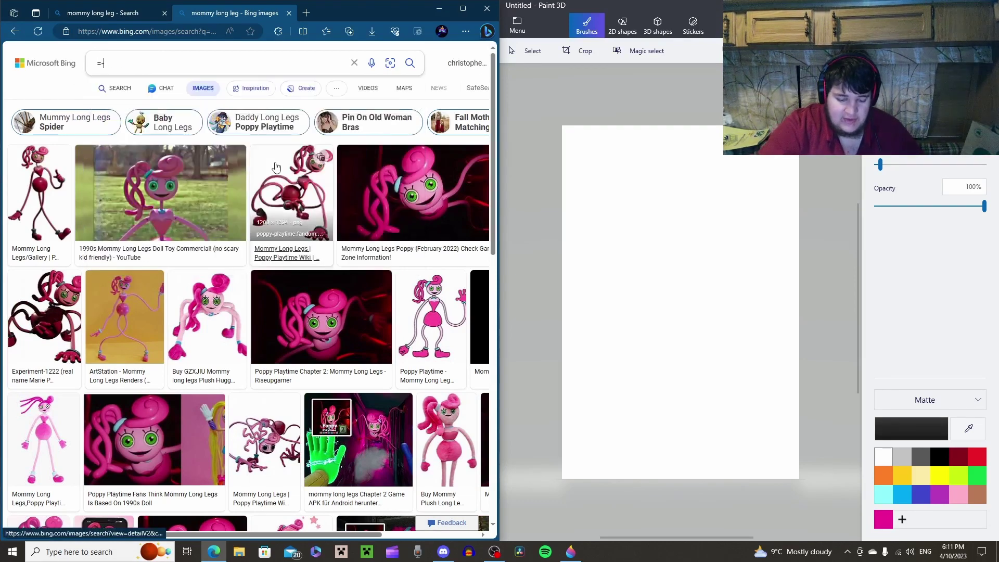
{"action": "key", "text": "BackSpace"}
{"action": "key", "text": "BackSpace"}
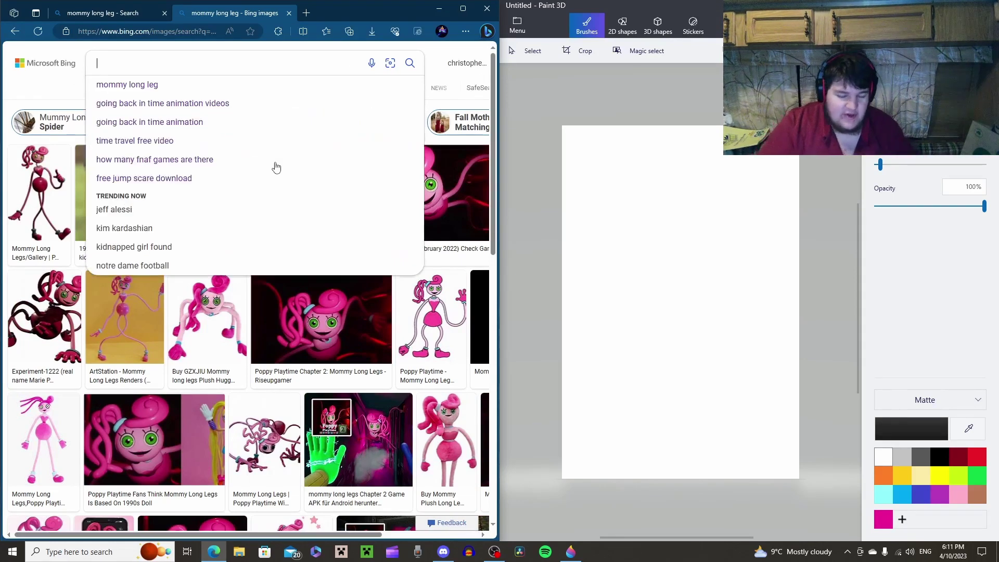
{"action": "type", "text": "free"}
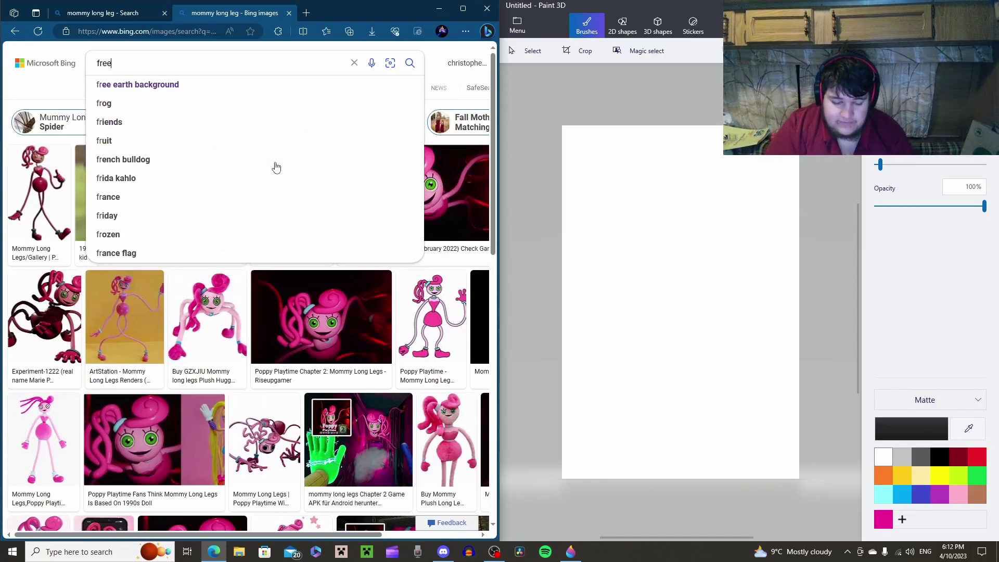
{"action": "key", "text": "BackSpace"}
{"action": "type", "text": "dd"}
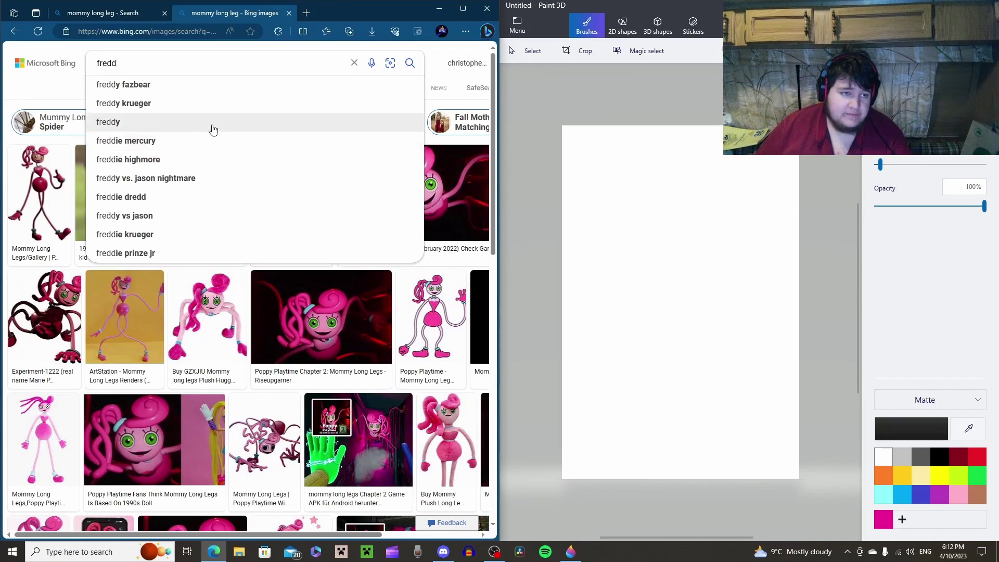
{"action": "left_click", "coordinate": [177, 85]}
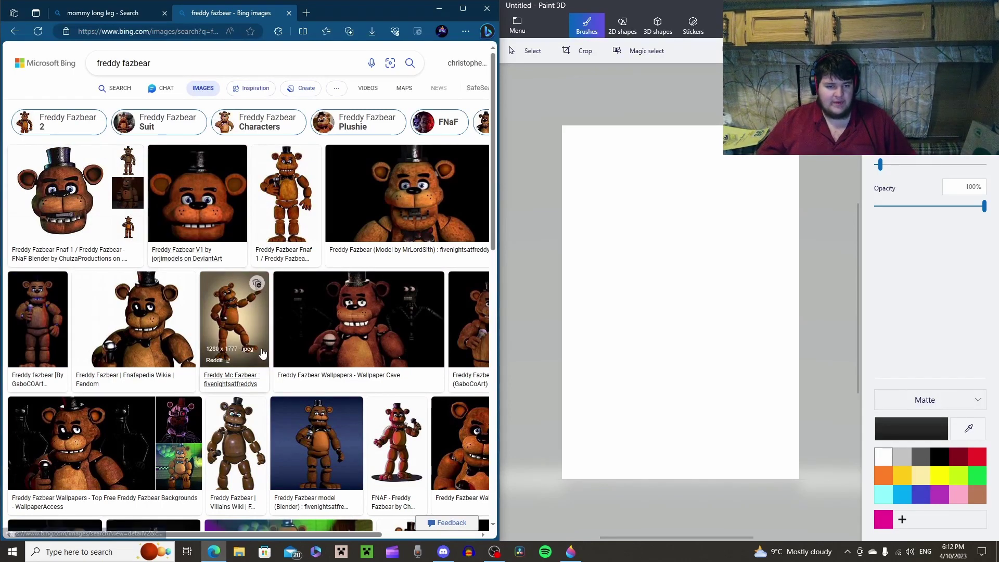
{"action": "left_click", "coordinate": [274, 192]}
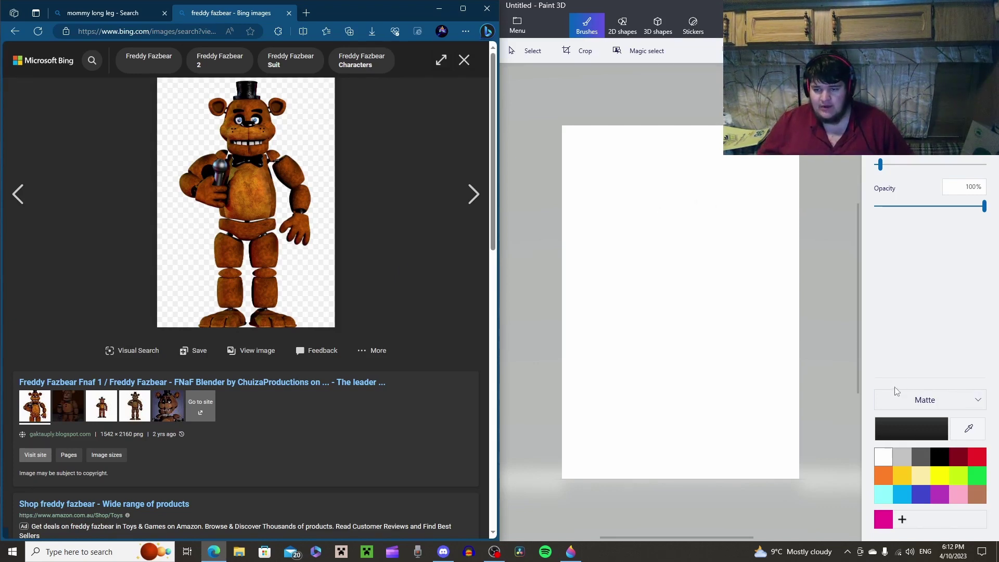
Brush a black top hat outline with a thin curved brim at the upper middle of the canvas
{"action": "left_click", "coordinate": [661, 126]}
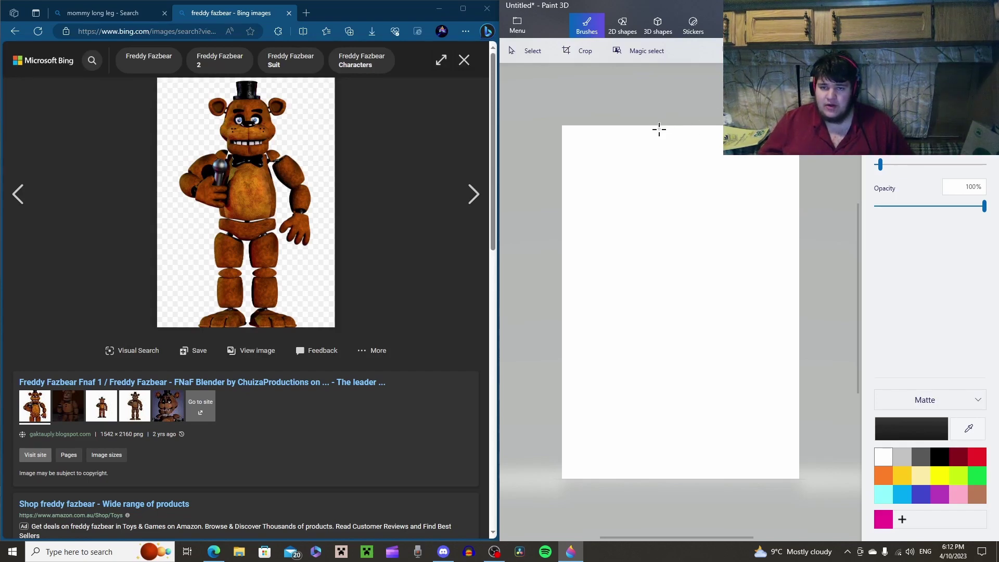
{"action": "left_click_drag", "start_coordinate": [659, 130], "coordinate": [682, 129]}
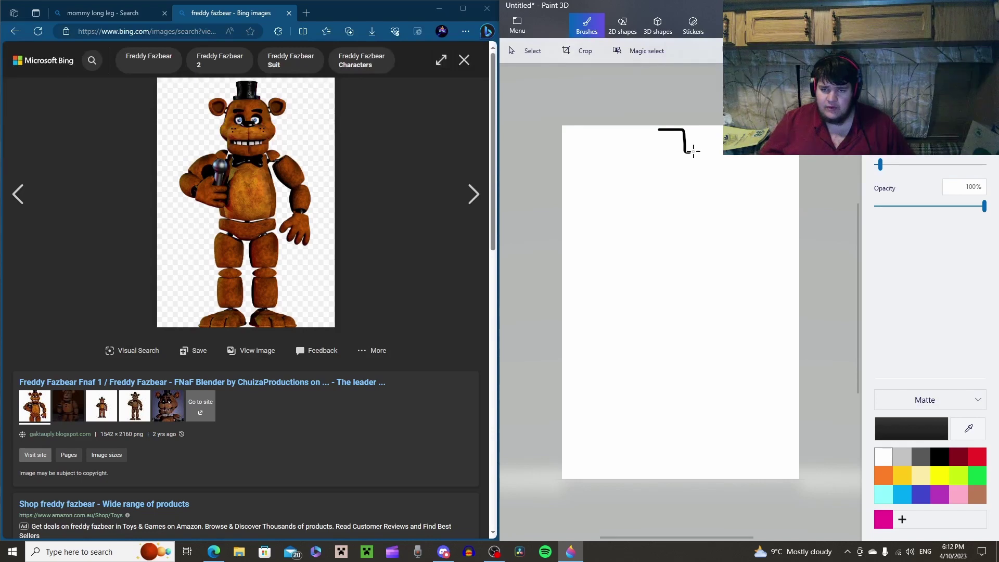
{"action": "left_click_drag", "start_coordinate": [691, 151], "coordinate": [694, 152]}
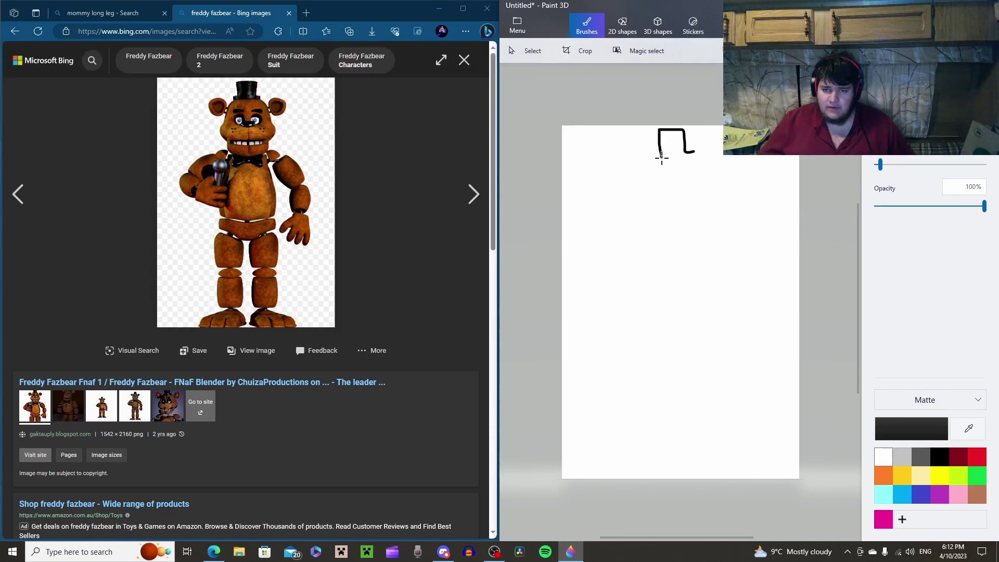
{"action": "key", "text": "ctrl+z"}
{"action": "left_click_drag", "start_coordinate": [660, 131], "coordinate": [654, 154]}
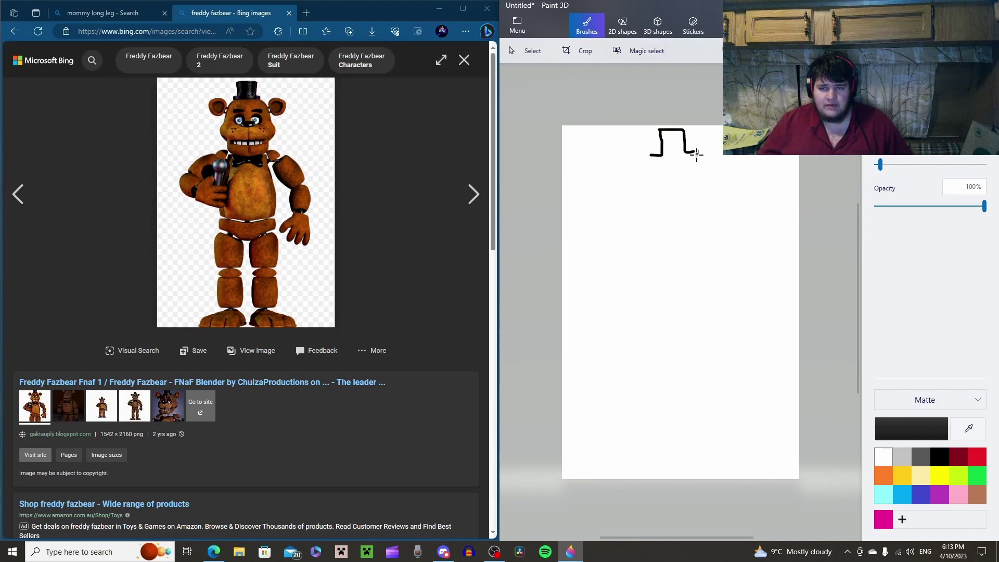
{"action": "left_click_drag", "start_coordinate": [683, 158], "coordinate": [663, 160]}
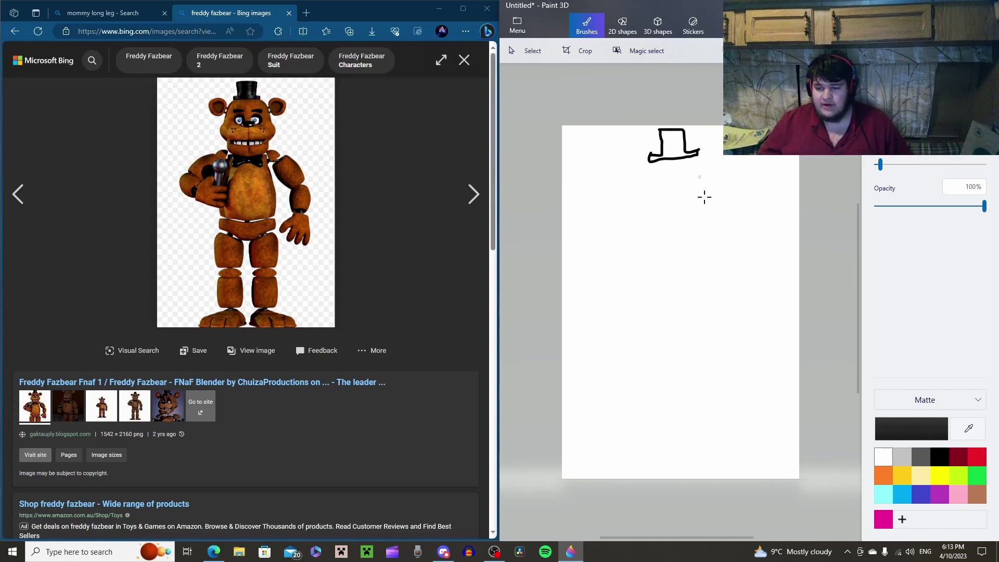
Add a dark brown custom colour, hex 644120, to the palette as the brush colour
{"action": "left_click", "coordinate": [902, 519]}
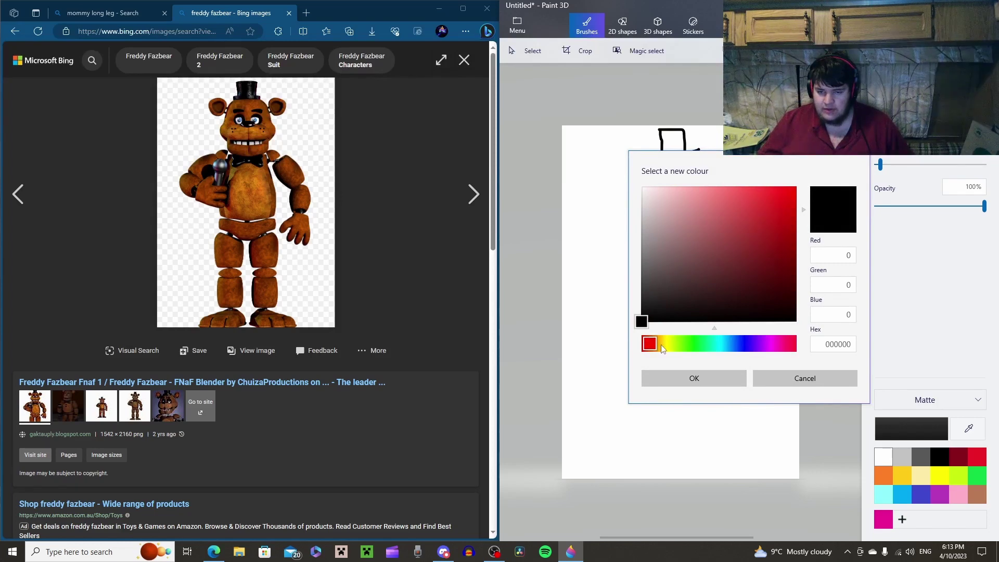
{"action": "left_click", "coordinate": [661, 345]}
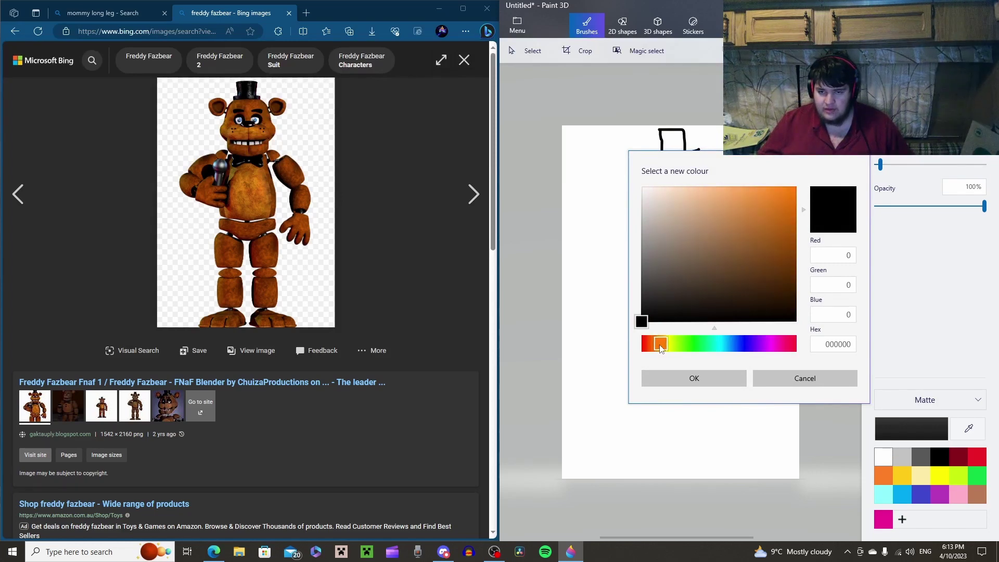
{"action": "left_click", "coordinate": [746, 268]}
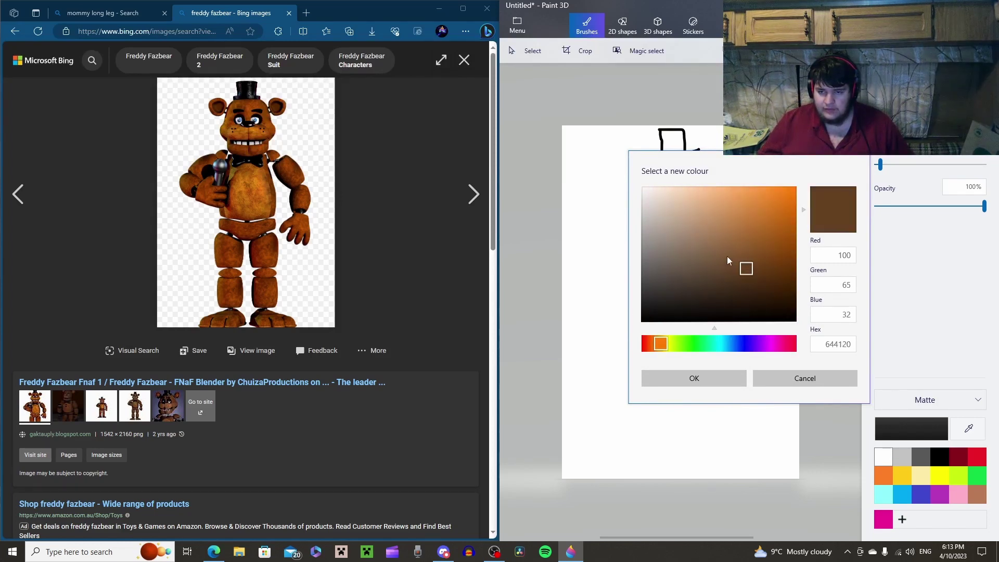
{"action": "left_click", "coordinate": [720, 380]}
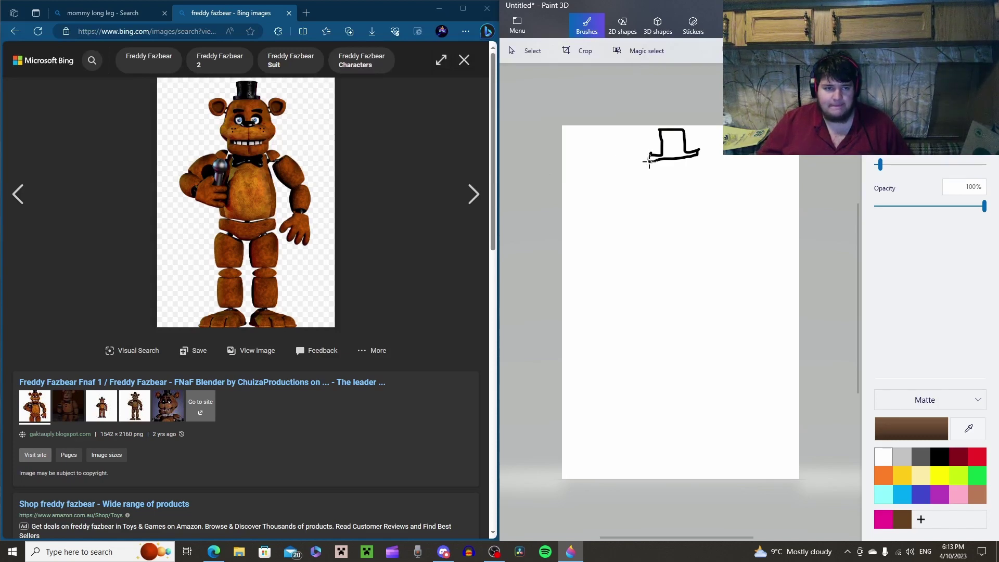
{"action": "left_click_drag", "start_coordinate": [650, 161], "coordinate": [629, 197]}
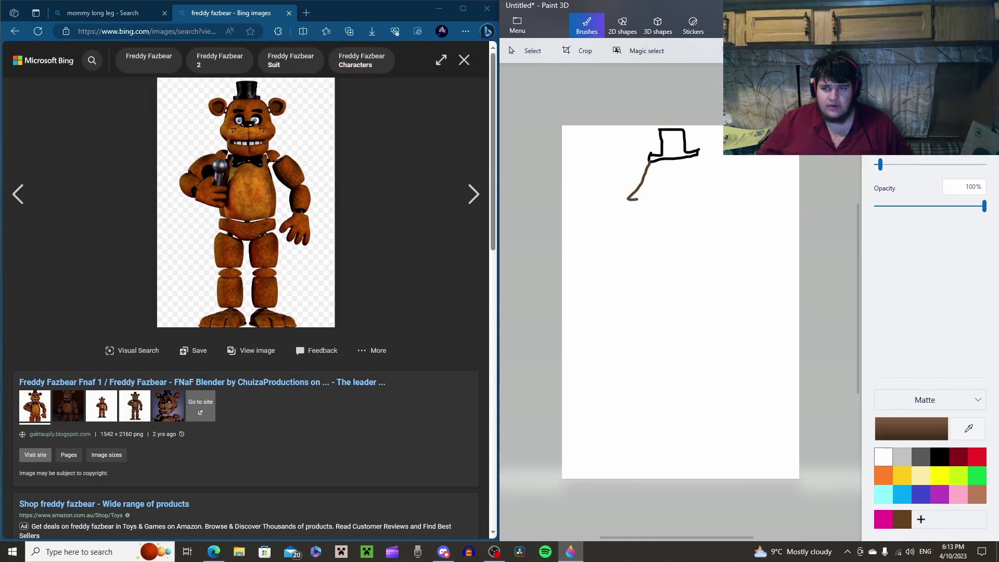
{"action": "key", "text": "ctrl+z"}
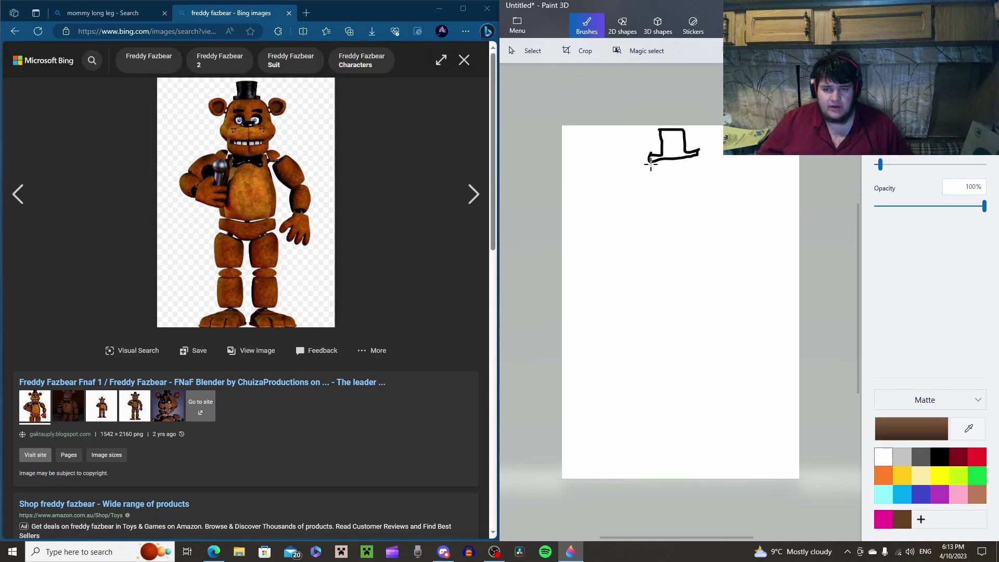
{"action": "mouse_move", "coordinate": [650, 163]}
{"action": "left_mouse_down"}
{"action": "mouse_move", "coordinate": [633, 176]}
{"action": "mouse_move", "coordinate": [636, 203]}
{"action": "left_mouse_up"}
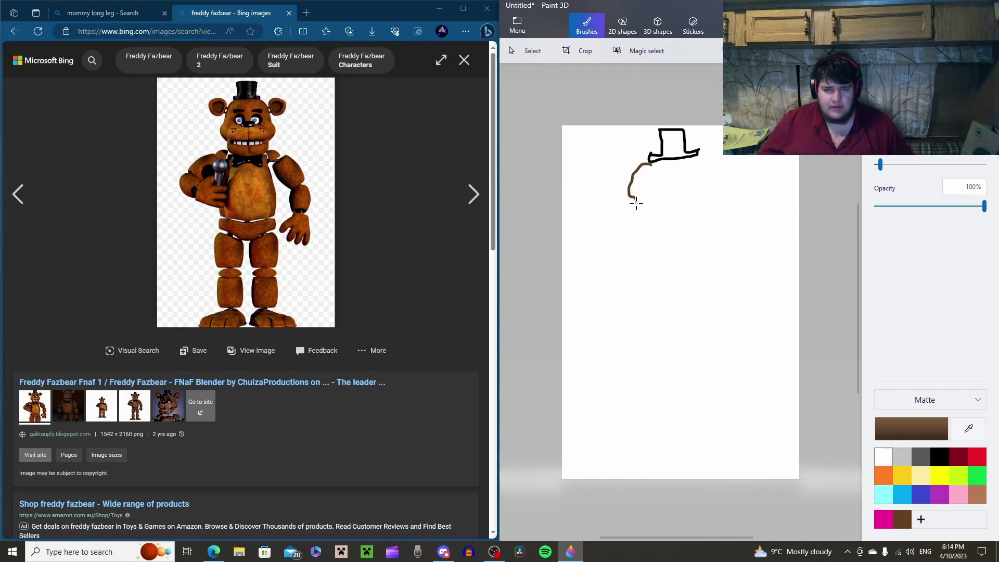
{"action": "key", "text": "ctrl+z"}
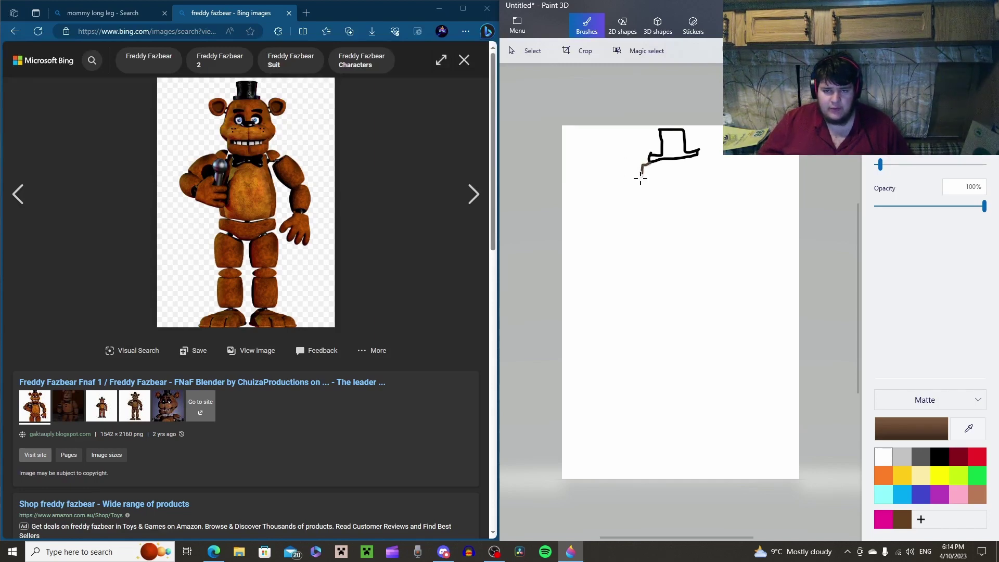
Brush a dark brown head outline with two ears beneath the hat, and a light brown muzzle and jaw outline overlapping its lower edge
{"action": "mouse_move", "coordinate": [638, 191]}
{"action": "left_mouse_down"}
{"action": "mouse_move", "coordinate": [629, 197]}
{"action": "mouse_move", "coordinate": [649, 210]}
{"action": "mouse_move", "coordinate": [721, 197]}
{"action": "mouse_move", "coordinate": [696, 152]}
{"action": "left_mouse_up"}
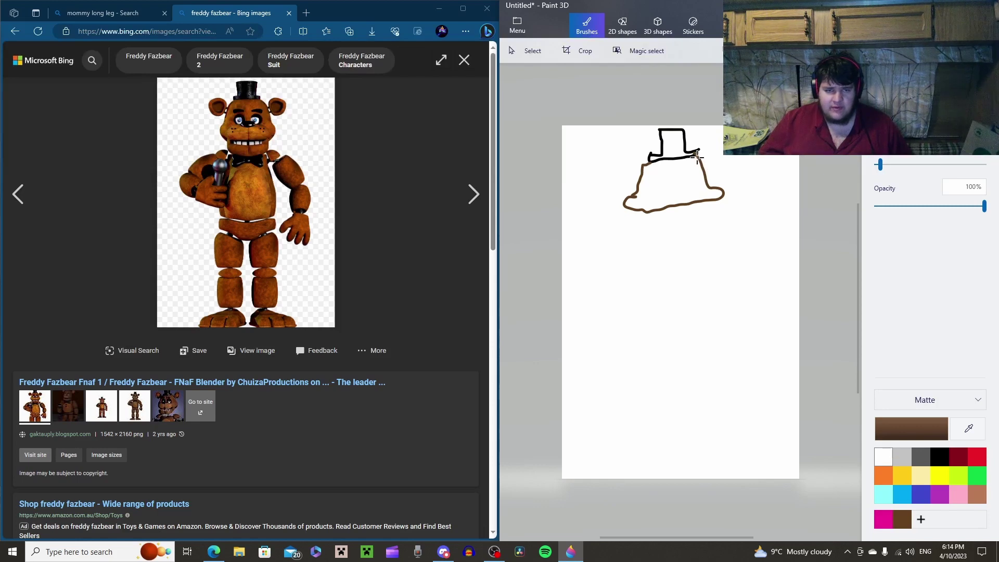
{"action": "mouse_move", "coordinate": [699, 158]}
{"action": "left_mouse_down"}
{"action": "mouse_move", "coordinate": [721, 146]}
{"action": "mouse_move", "coordinate": [706, 171]}
{"action": "left_mouse_up"}
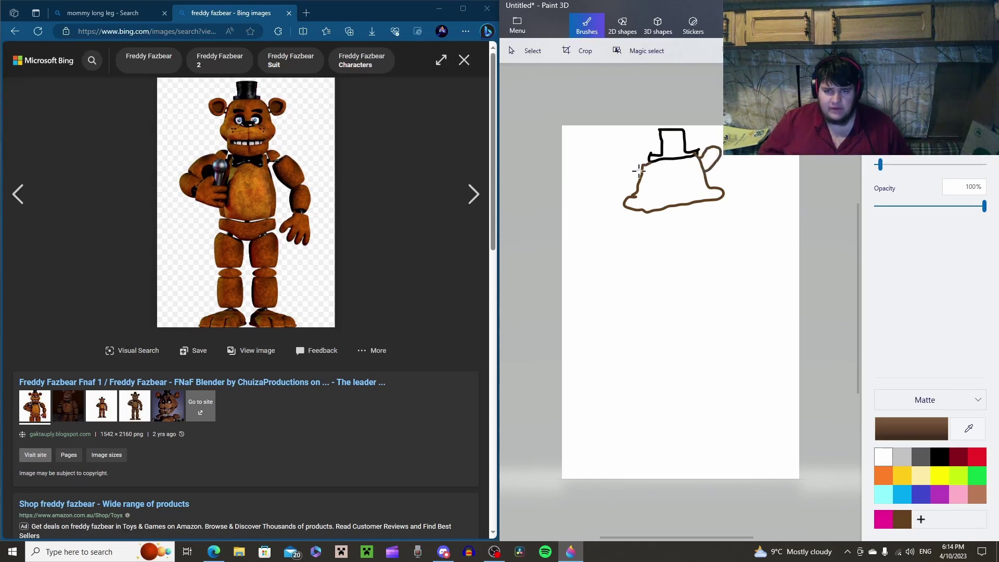
{"action": "mouse_move", "coordinate": [644, 171]}
{"action": "left_mouse_down"}
{"action": "mouse_move", "coordinate": [622, 179]}
{"action": "mouse_move", "coordinate": [646, 182]}
{"action": "left_mouse_up"}
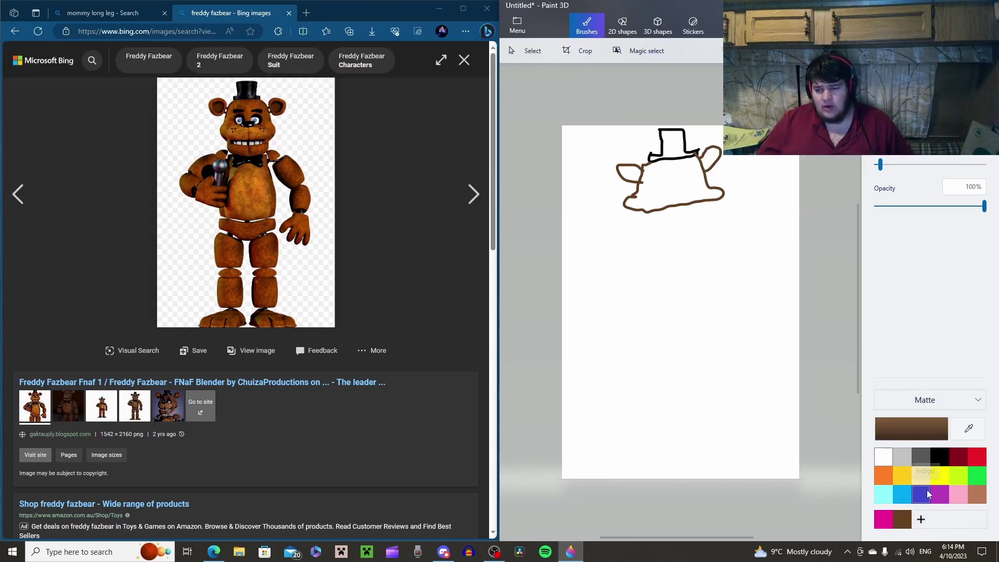
{"action": "left_click", "coordinate": [978, 494]}
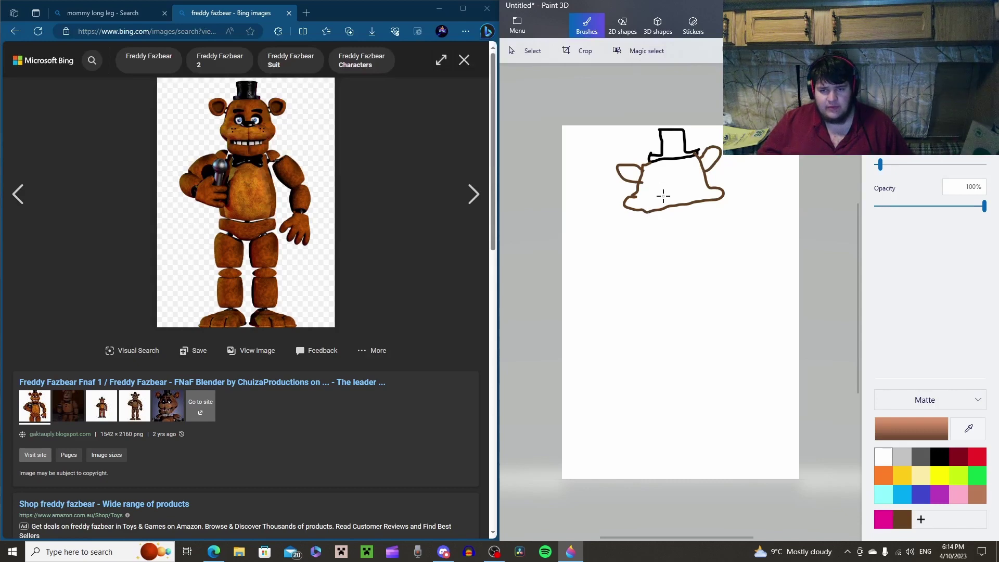
{"action": "mouse_move", "coordinate": [664, 196]}
{"action": "left_mouse_down"}
{"action": "mouse_move", "coordinate": [635, 212]}
{"action": "mouse_move", "coordinate": [659, 236]}
{"action": "mouse_move", "coordinate": [684, 242]}
{"action": "mouse_move", "coordinate": [696, 233]}
{"action": "mouse_move", "coordinate": [696, 206]}
{"action": "mouse_move", "coordinate": [669, 192]}
{"action": "left_mouse_up"}
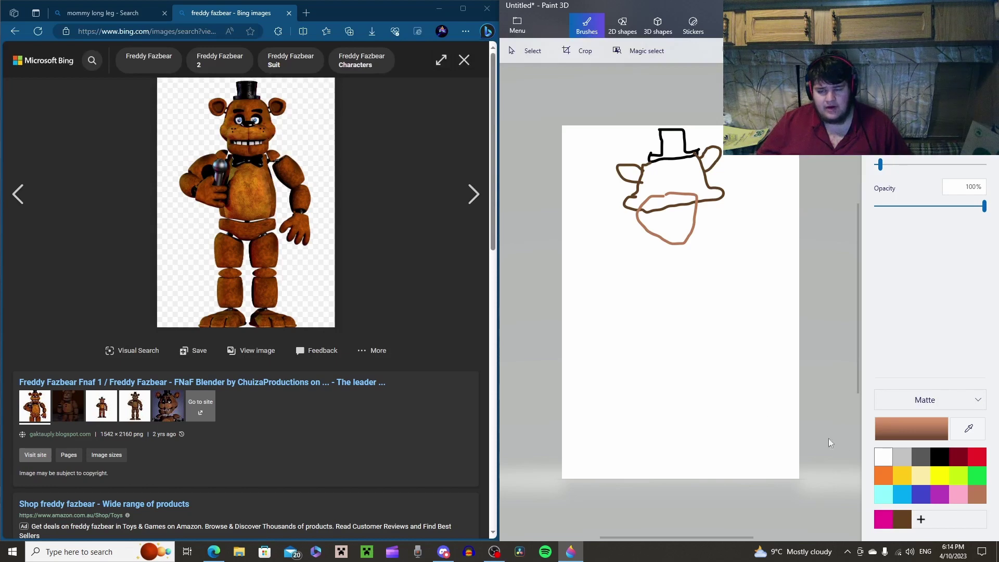
Brush a dark brown pear-shaped torso with a flat base below the jaw, and two long thin legs ending in clawed feet
{"action": "left_click", "coordinate": [896, 514]}
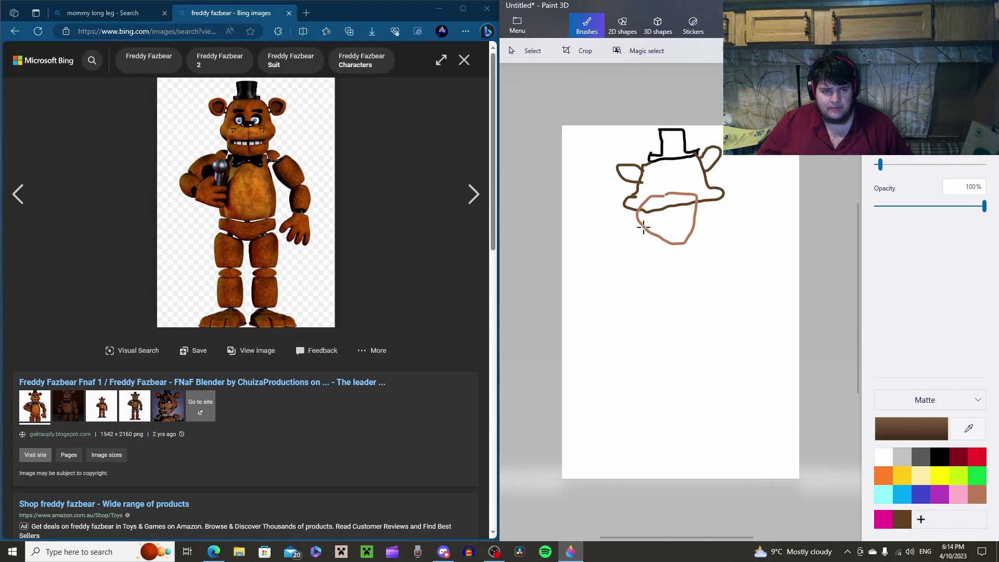
{"action": "mouse_move", "coordinate": [644, 227]}
{"action": "left_mouse_down"}
{"action": "mouse_move", "coordinate": [620, 265]}
{"action": "mouse_move", "coordinate": [624, 319]}
{"action": "mouse_move", "coordinate": [717, 313]}
{"action": "mouse_move", "coordinate": [721, 295]}
{"action": "mouse_move", "coordinate": [689, 235]}
{"action": "left_mouse_up"}
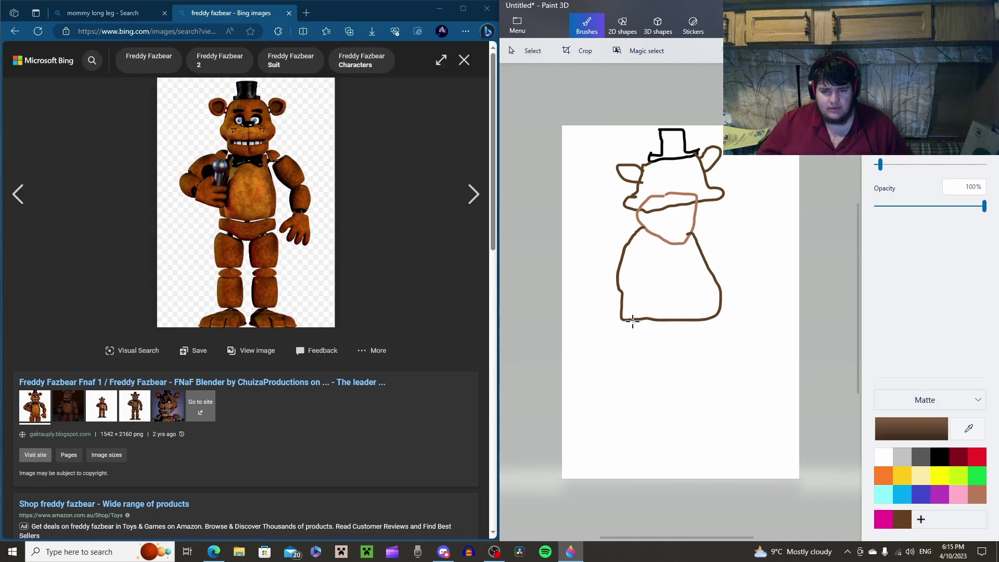
{"action": "left_click_drag", "start_coordinate": [623, 294], "coordinate": [629, 397]}
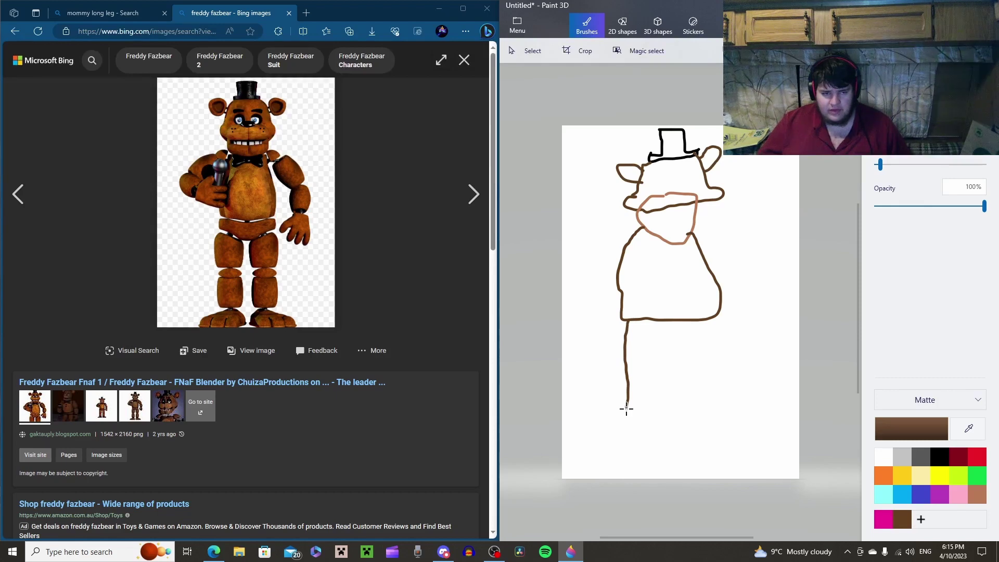
{"action": "mouse_move", "coordinate": [626, 410]}
{"action": "left_mouse_down"}
{"action": "mouse_move", "coordinate": [601, 439]}
{"action": "mouse_move", "coordinate": [626, 456]}
{"action": "mouse_move", "coordinate": [626, 448]}
{"action": "mouse_move", "coordinate": [630, 464]}
{"action": "mouse_move", "coordinate": [642, 447]}
{"action": "mouse_move", "coordinate": [635, 323]}
{"action": "left_mouse_up"}
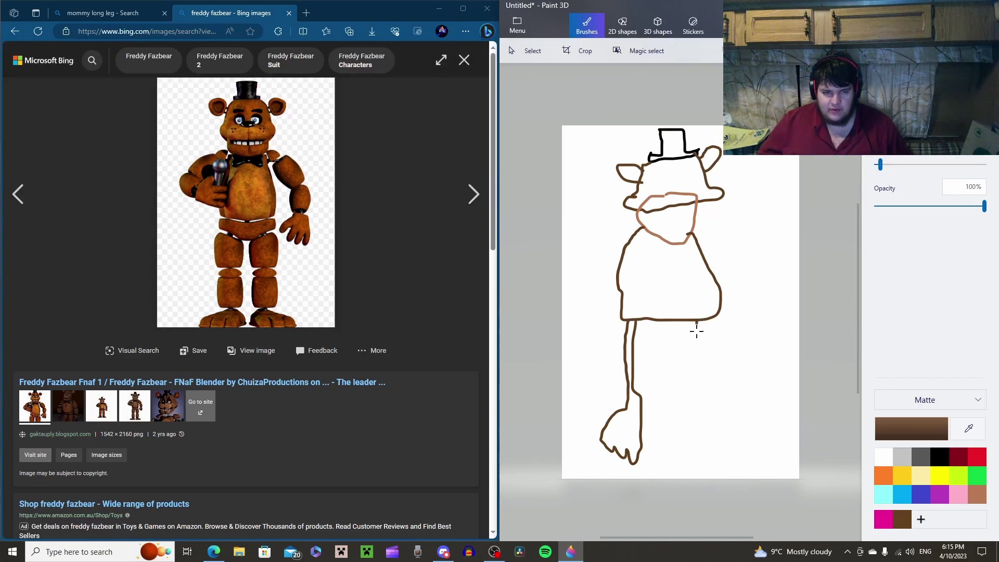
{"action": "mouse_move", "coordinate": [697, 331]}
{"action": "left_mouse_down"}
{"action": "mouse_move", "coordinate": [691, 427]}
{"action": "mouse_move", "coordinate": [671, 438]}
{"action": "mouse_move", "coordinate": [670, 464]}
{"action": "mouse_move", "coordinate": [708, 460]}
{"action": "mouse_move", "coordinate": [705, 320]}
{"action": "left_mouse_up"}
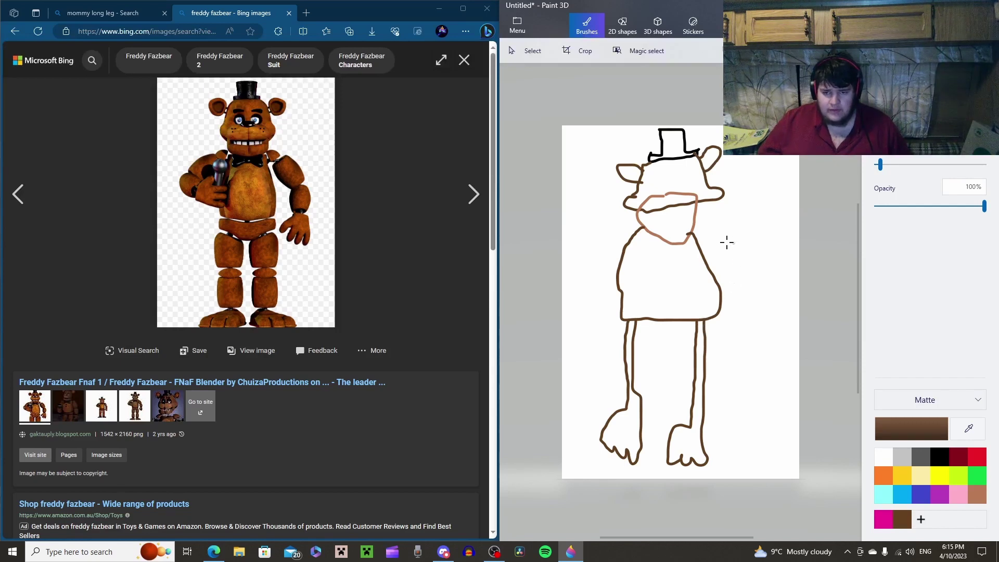
Brush two curved dark brown arms with fingered hands hanging from the shoulders on both sides of the torso
{"action": "mouse_move", "coordinate": [697, 244]}
{"action": "left_mouse_down"}
{"action": "mouse_move", "coordinate": [742, 256]}
{"action": "mouse_move", "coordinate": [778, 327]}
{"action": "left_mouse_up"}
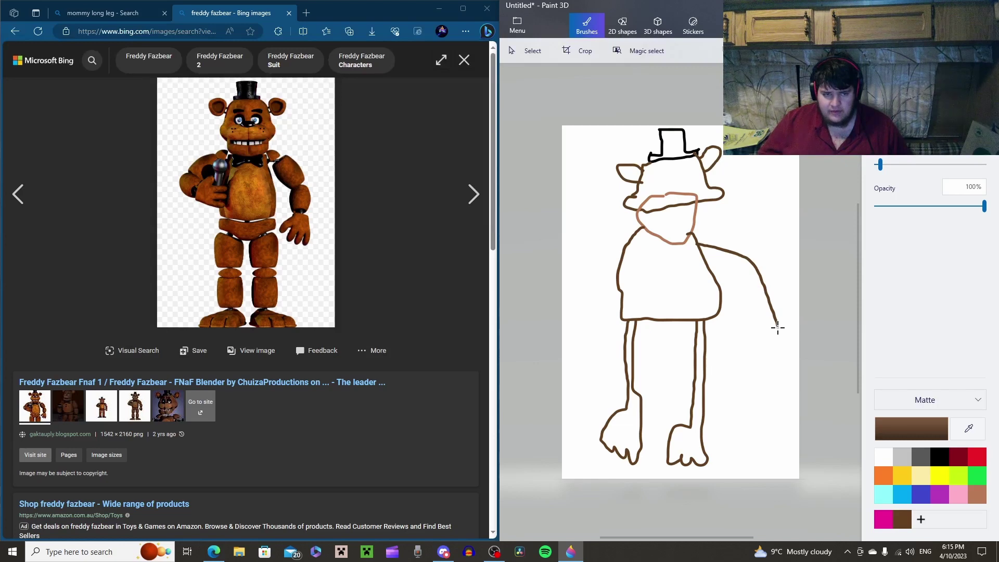
{"action": "mouse_move", "coordinate": [770, 339]}
{"action": "left_mouse_down"}
{"action": "mouse_move", "coordinate": [736, 342]}
{"action": "mouse_move", "coordinate": [744, 292]}
{"action": "mouse_move", "coordinate": [721, 259]}
{"action": "mouse_move", "coordinate": [696, 253]}
{"action": "left_mouse_up"}
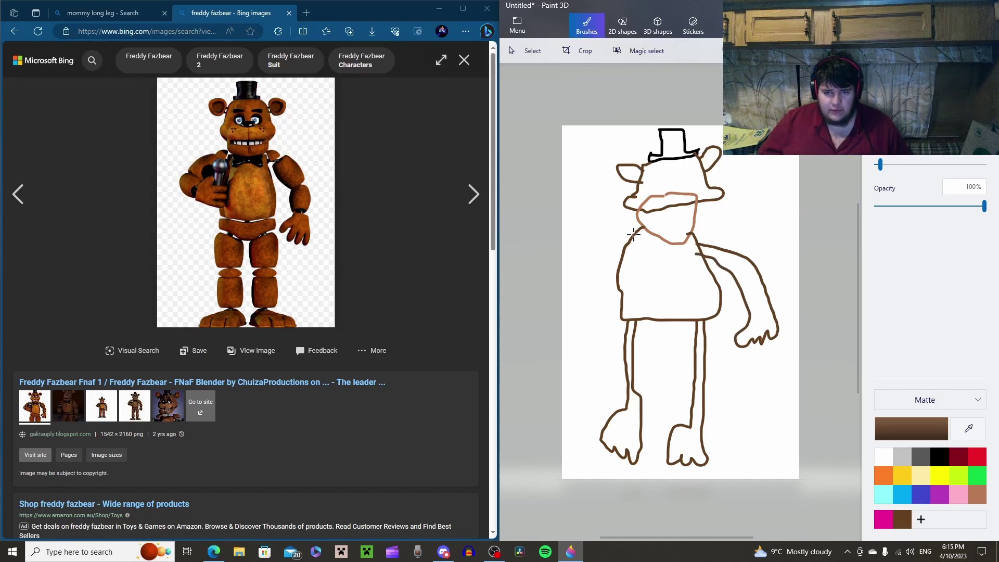
{"action": "mouse_move", "coordinate": [633, 234]}
{"action": "left_mouse_down"}
{"action": "mouse_move", "coordinate": [596, 241]}
{"action": "mouse_move", "coordinate": [582, 260]}
{"action": "mouse_move", "coordinate": [568, 305]}
{"action": "mouse_move", "coordinate": [593, 323]}
{"action": "mouse_move", "coordinate": [604, 309]}
{"action": "mouse_move", "coordinate": [598, 265]}
{"action": "mouse_move", "coordinate": [624, 245]}
{"action": "left_mouse_up"}
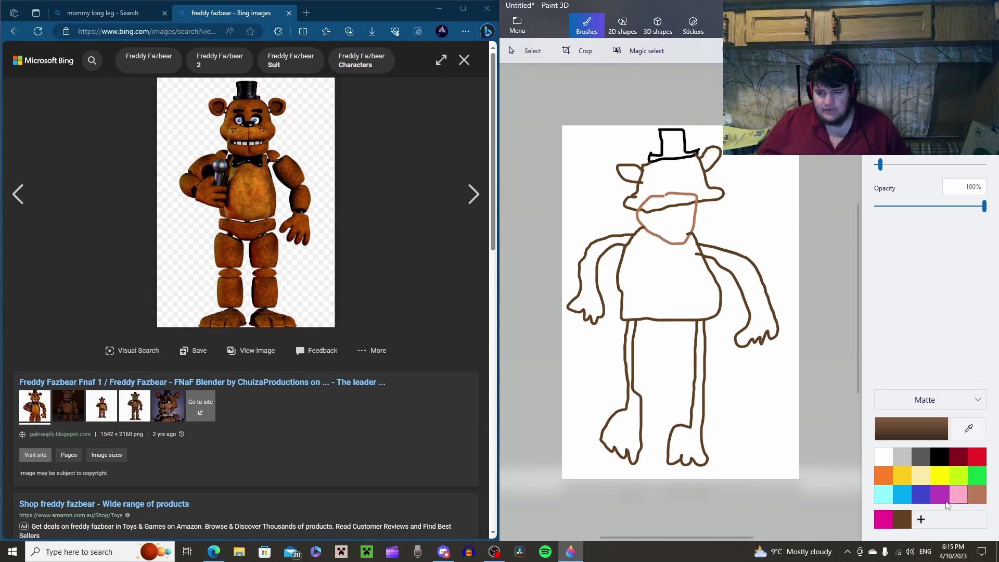
Brush a dark grey microphone handle passing through the hand beside the canvas's left edge
{"action": "left_click", "coordinate": [907, 460]}
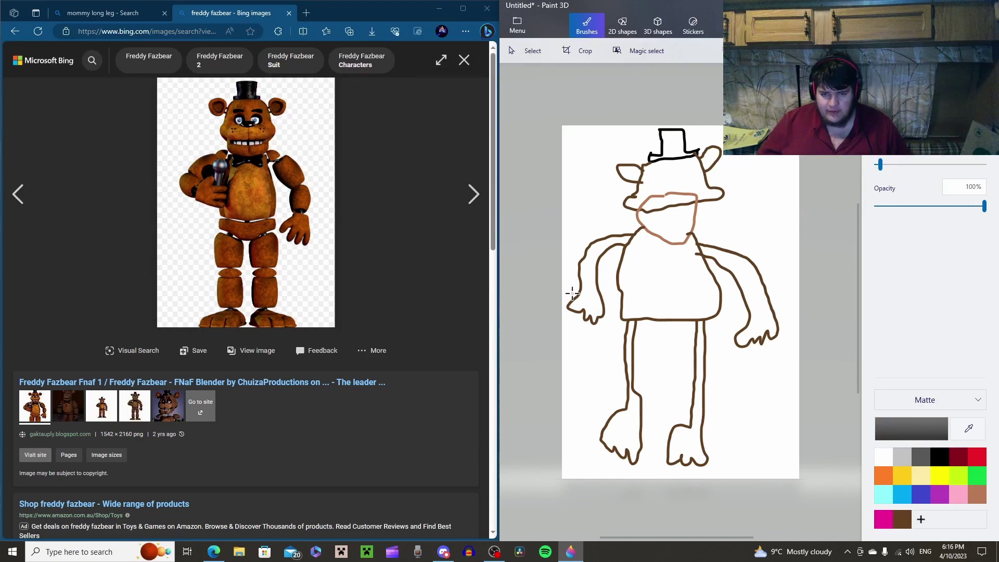
{"action": "mouse_move", "coordinate": [578, 295]}
{"action": "left_mouse_down"}
{"action": "mouse_move", "coordinate": [562, 299]}
{"action": "mouse_move", "coordinate": [614, 315]}
{"action": "left_mouse_up"}
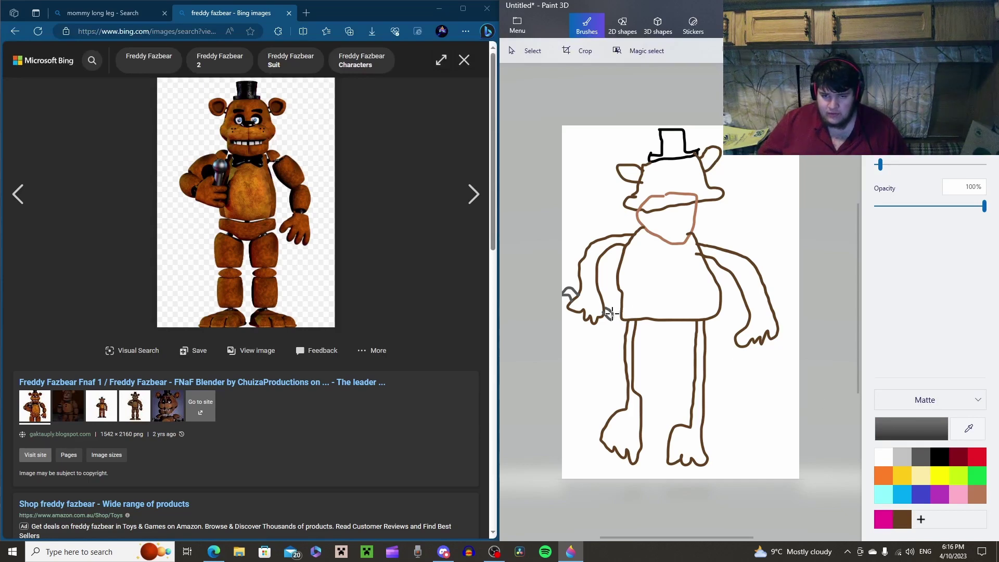
{"action": "left_click_drag", "start_coordinate": [609, 311], "coordinate": [622, 325]}
{"action": "key", "text": "ctrl+z"}
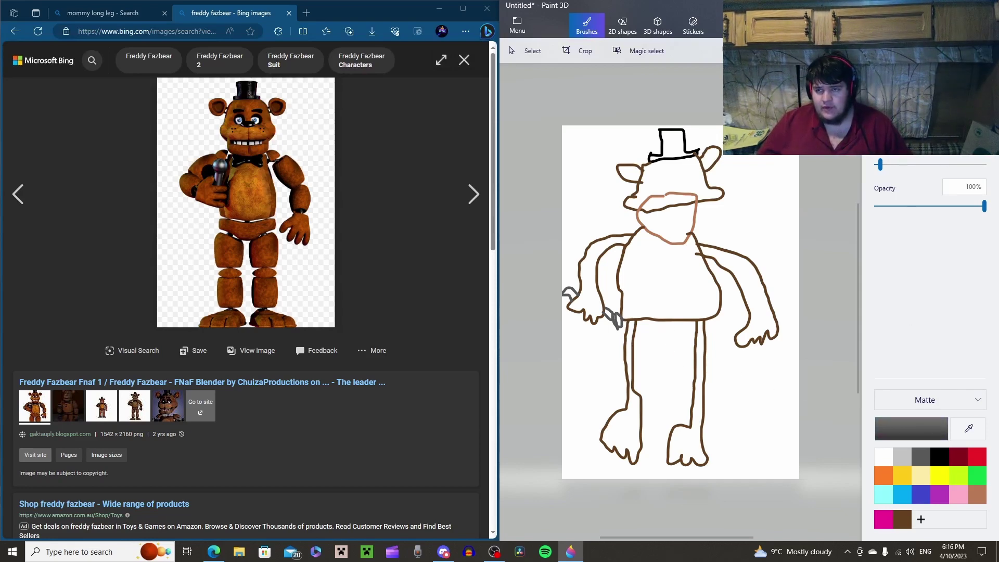
{"action": "key", "text": "ctrl+z"}
{"action": "key", "text": "ctrl+z"}
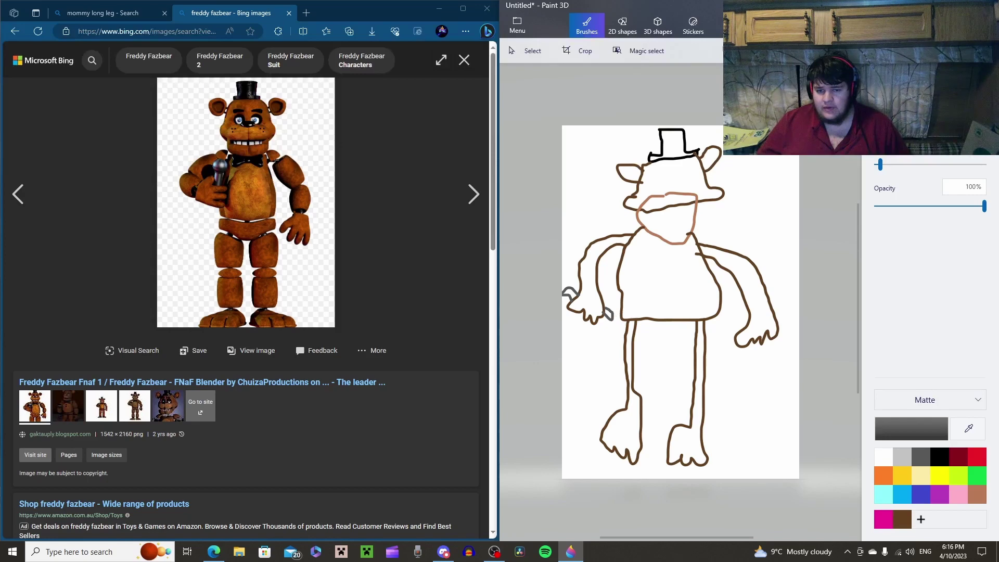
Brush a light grey rounded head on the microphone's inner end and a black bow tie outline just below the jaw
{"action": "left_click", "coordinate": [899, 453]}
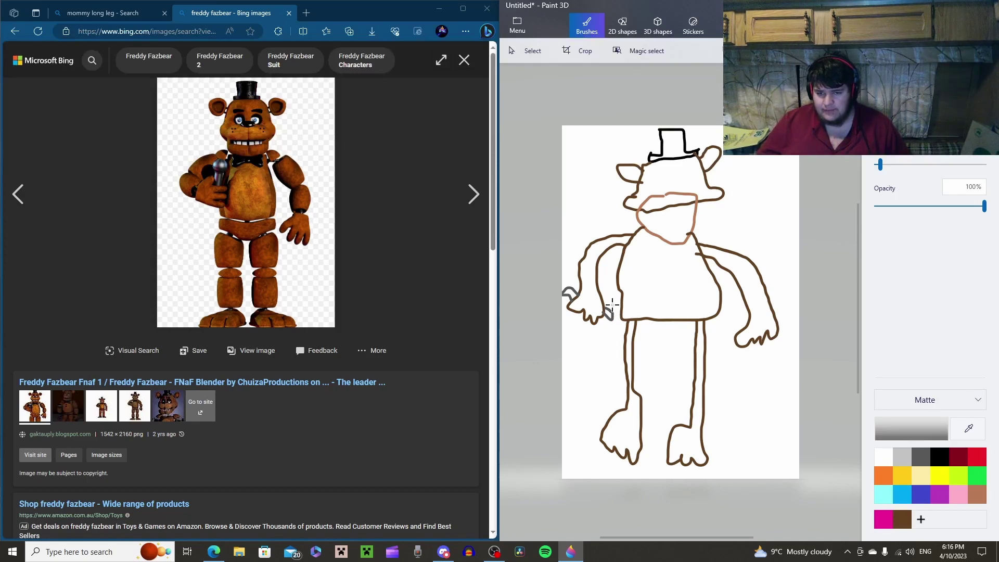
{"action": "left_click_drag", "start_coordinate": [613, 305], "coordinate": [626, 325]}
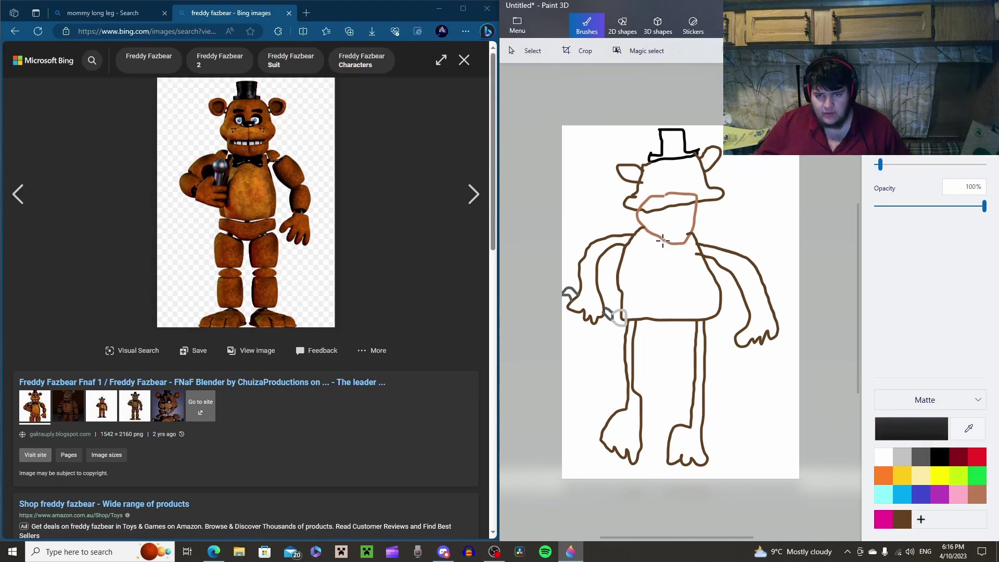
{"action": "mouse_move", "coordinate": [670, 245]}
{"action": "left_mouse_down"}
{"action": "mouse_move", "coordinate": [685, 241]}
{"action": "mouse_move", "coordinate": [680, 251]}
{"action": "mouse_move", "coordinate": [647, 238]}
{"action": "mouse_move", "coordinate": [647, 255]}
{"action": "mouse_move", "coordinate": [672, 246]}
{"action": "left_mouse_up"}
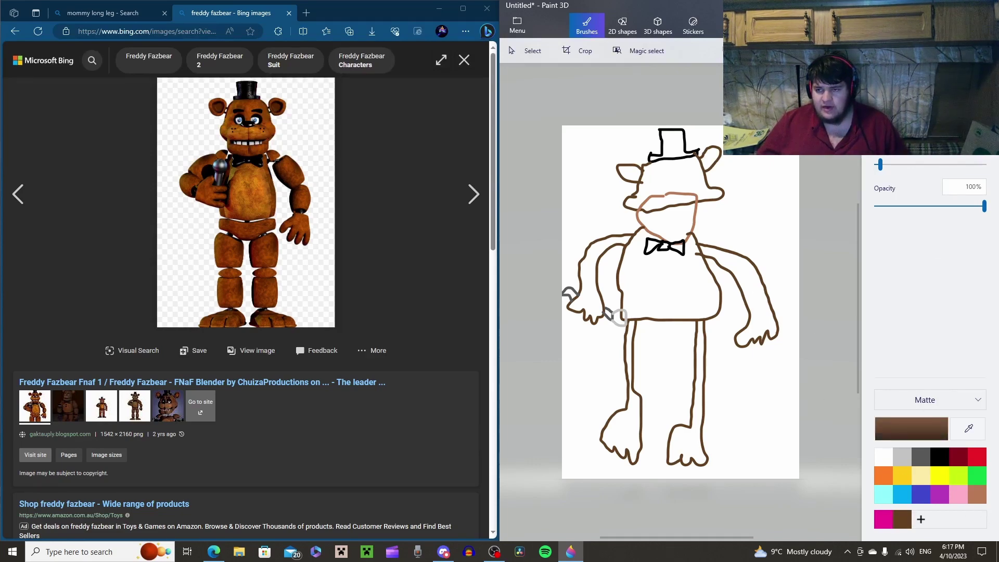
Fill both legs, both arms and the torso with the custom dark brown at 15% tolerance
{"action": "left_click", "coordinate": [975, 125]}
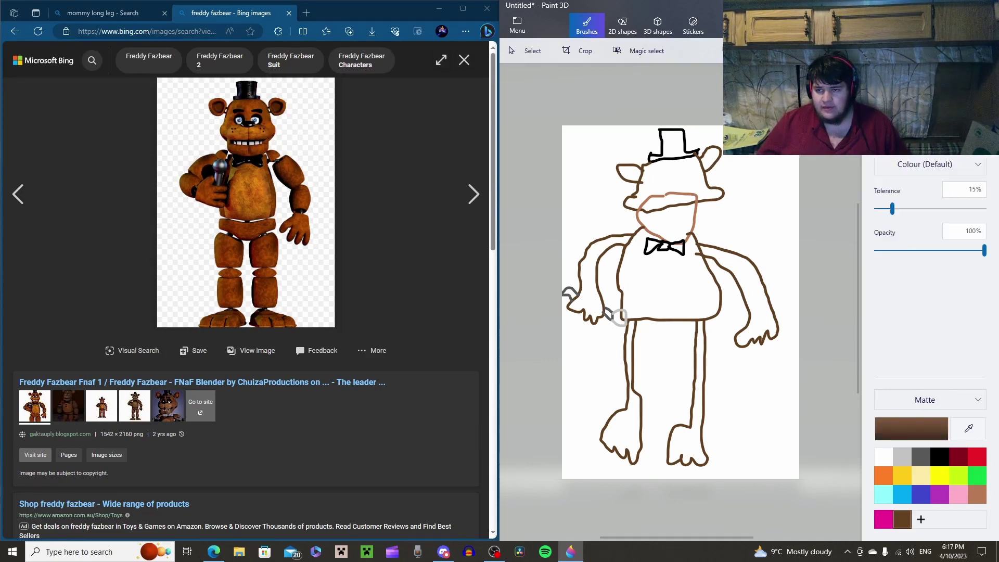
{"action": "left_click", "coordinate": [623, 434]}
{"action": "left_click", "coordinate": [693, 443]}
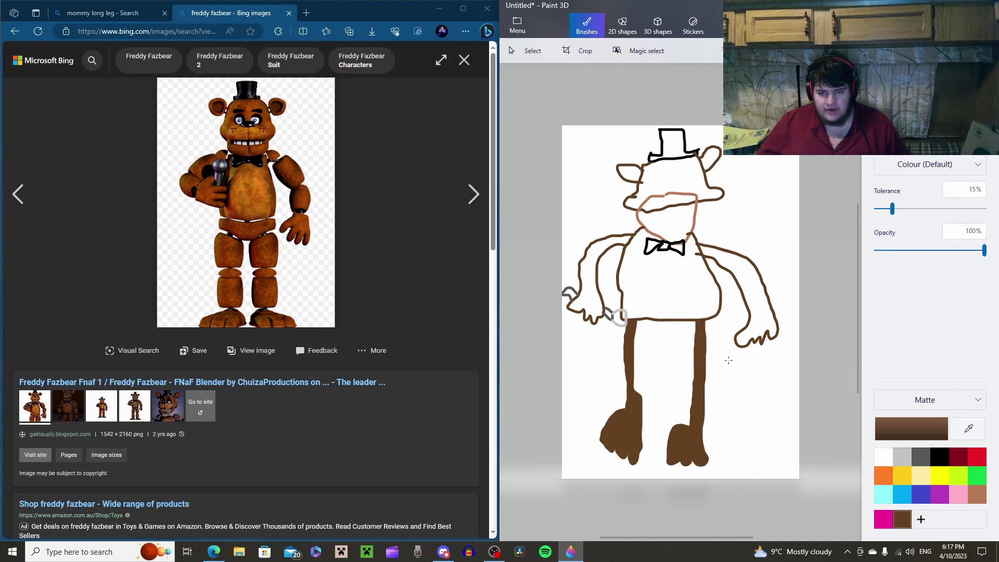
{"action": "left_click", "coordinate": [764, 307]}
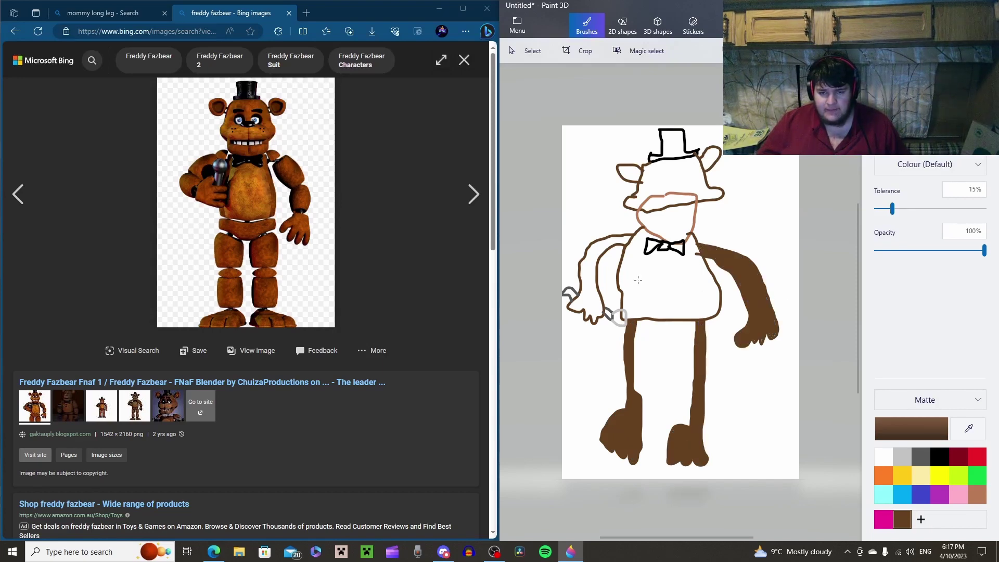
{"action": "left_click", "coordinate": [589, 280]}
{"action": "left_click", "coordinate": [654, 291]}
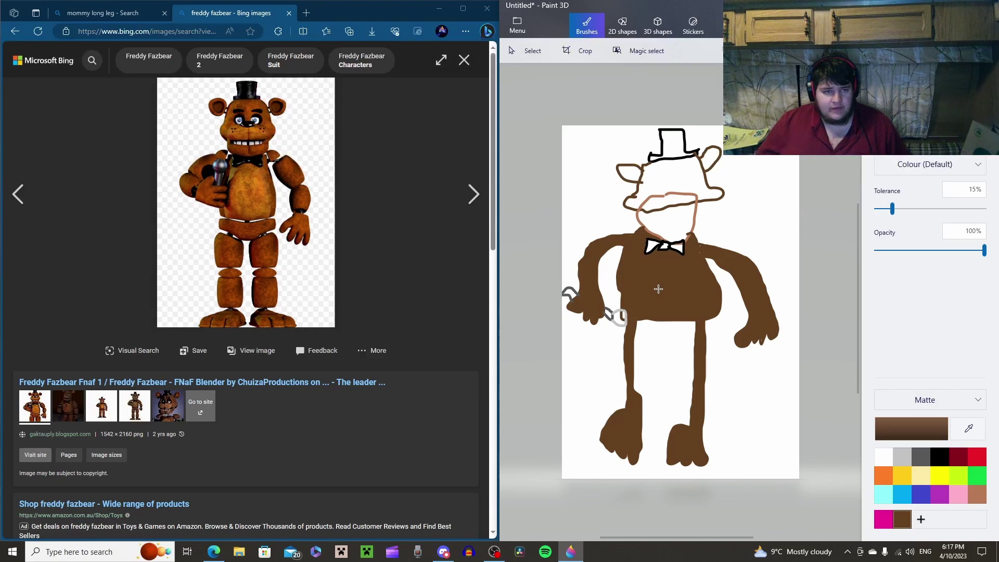
Fill the head above the muzzle and both ears with the same dark brown
{"action": "left_click", "coordinate": [663, 178]}
{"action": "left_click", "coordinate": [629, 176]}
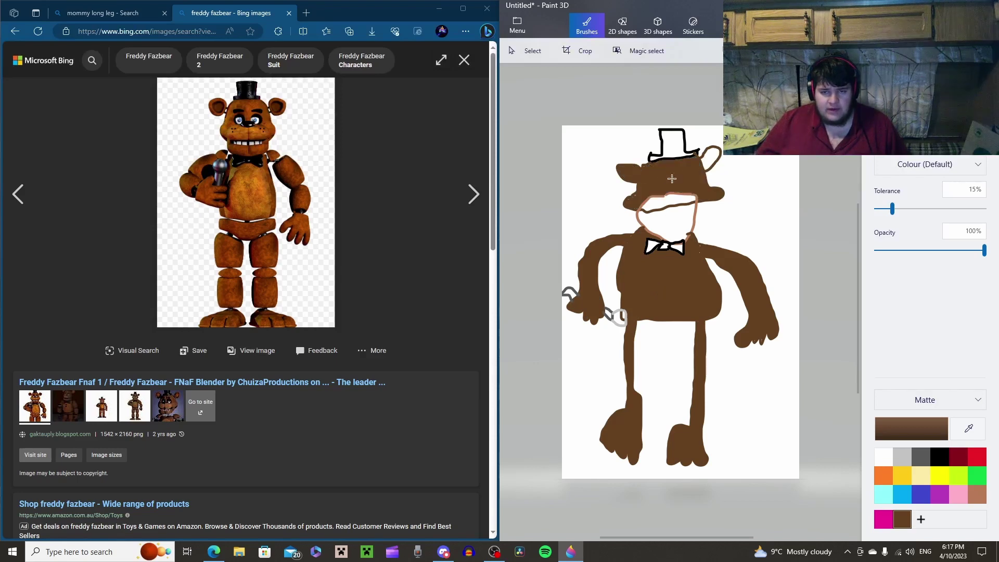
{"action": "left_click", "coordinate": [714, 155]}
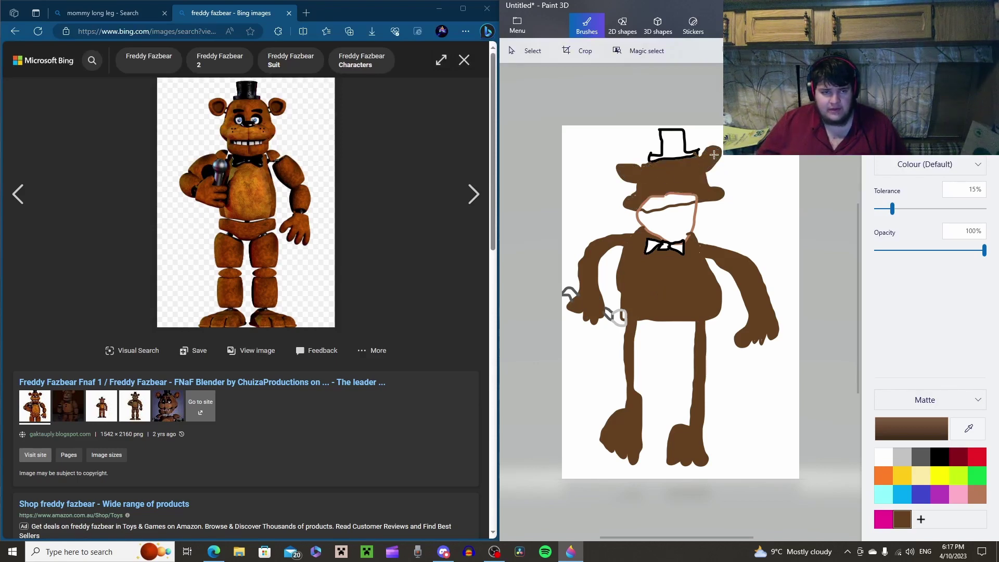
Fill the whole muzzle with light brown, including the dark line that crosses it
{"action": "left_click", "coordinate": [977, 495]}
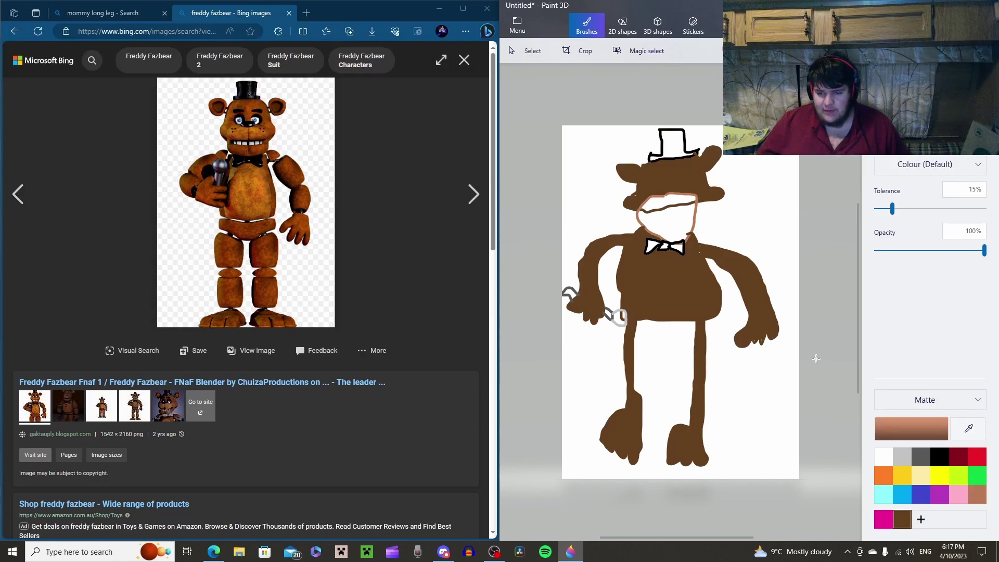
{"action": "left_click", "coordinate": [668, 219]}
{"action": "left_click", "coordinate": [661, 205]}
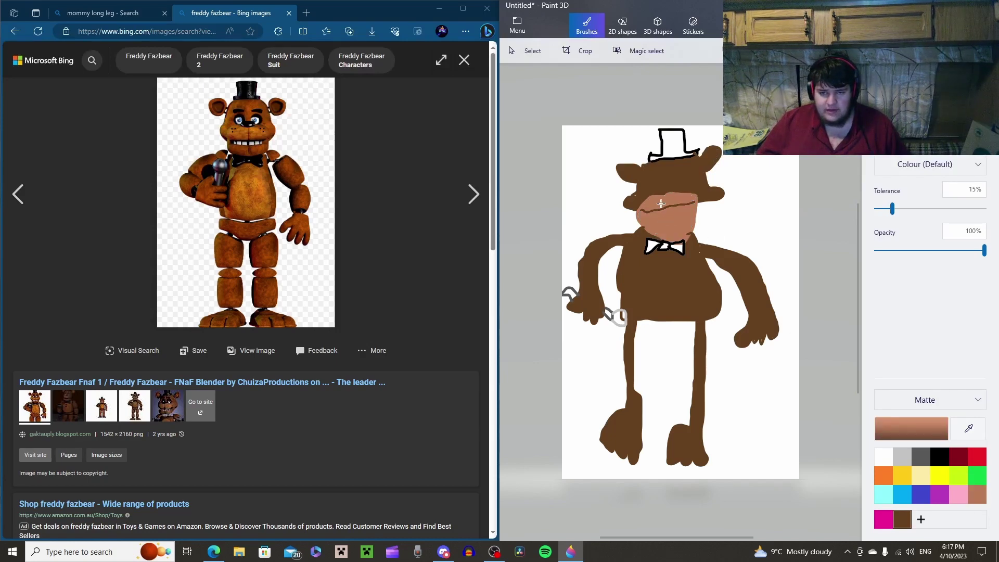
{"action": "left_click", "coordinate": [661, 210]}
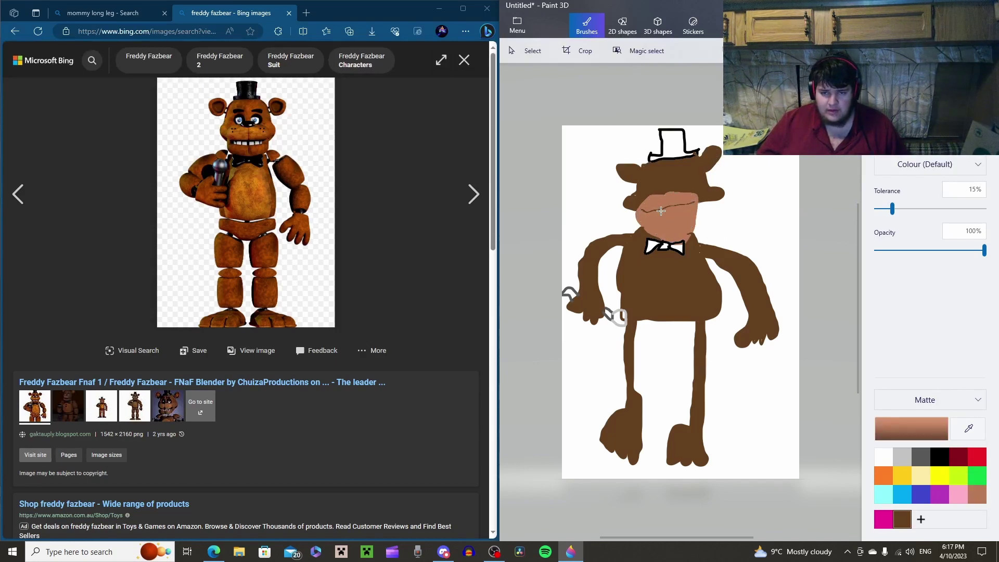
{"action": "left_click", "coordinate": [661, 210]}
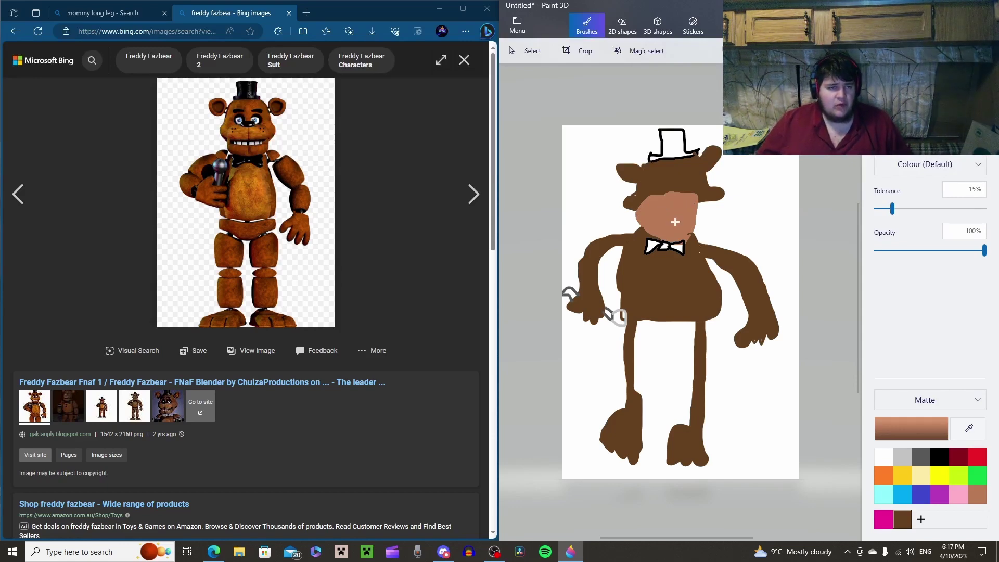
Fill the top hat and the bow tie with black
{"action": "left_click", "coordinate": [937, 456]}
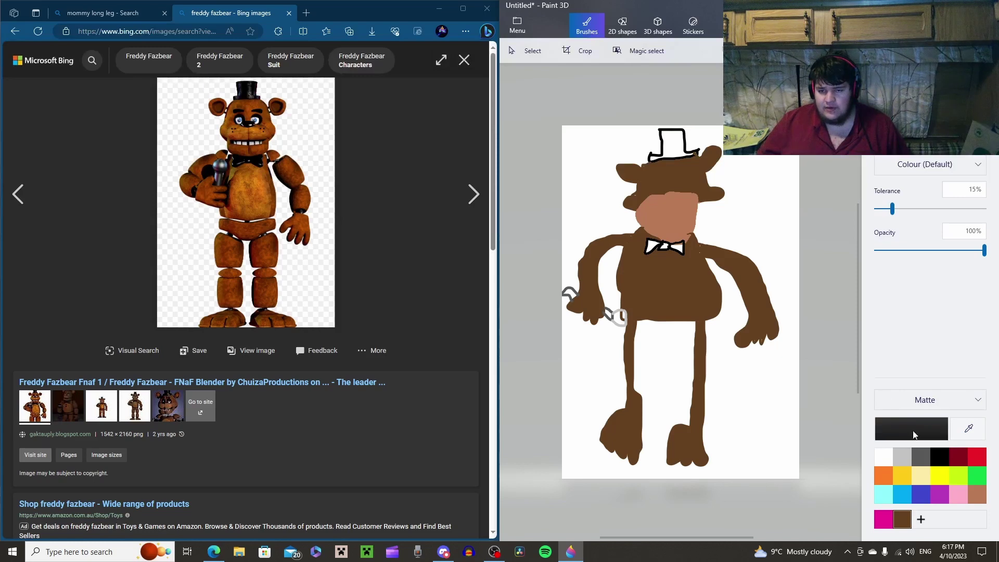
{"action": "left_click", "coordinate": [672, 149]}
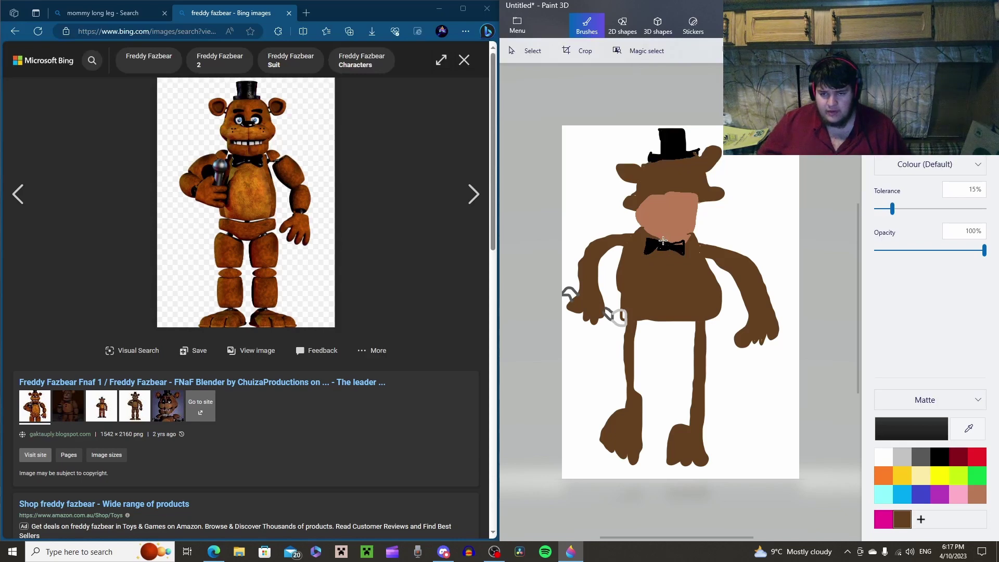
{"action": "left_click", "coordinate": [683, 243]}
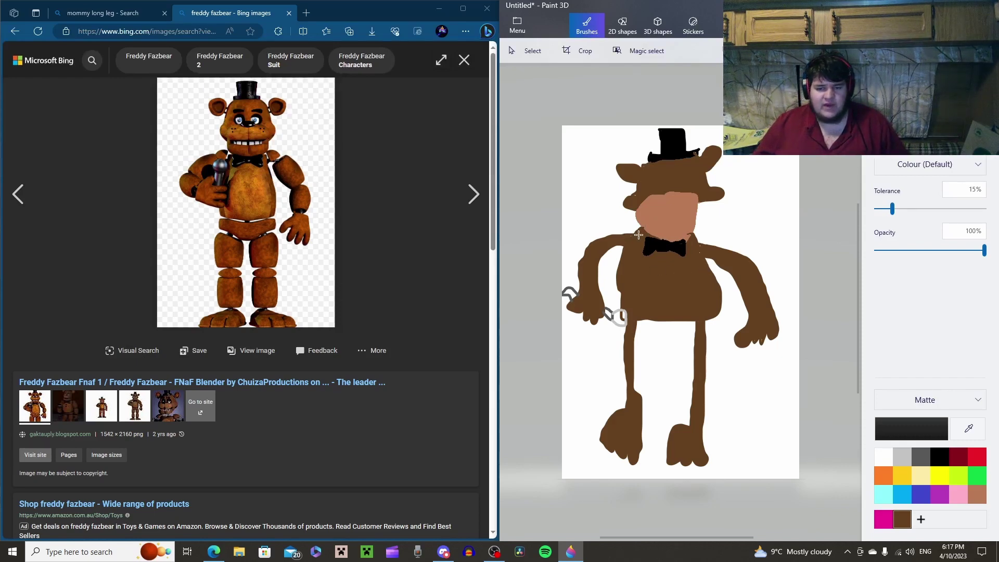
Fill the microphone's handle with dark grey and its rounded head with light grey, undoing the fill that floods the background
{"action": "left_click", "coordinate": [922, 463]}
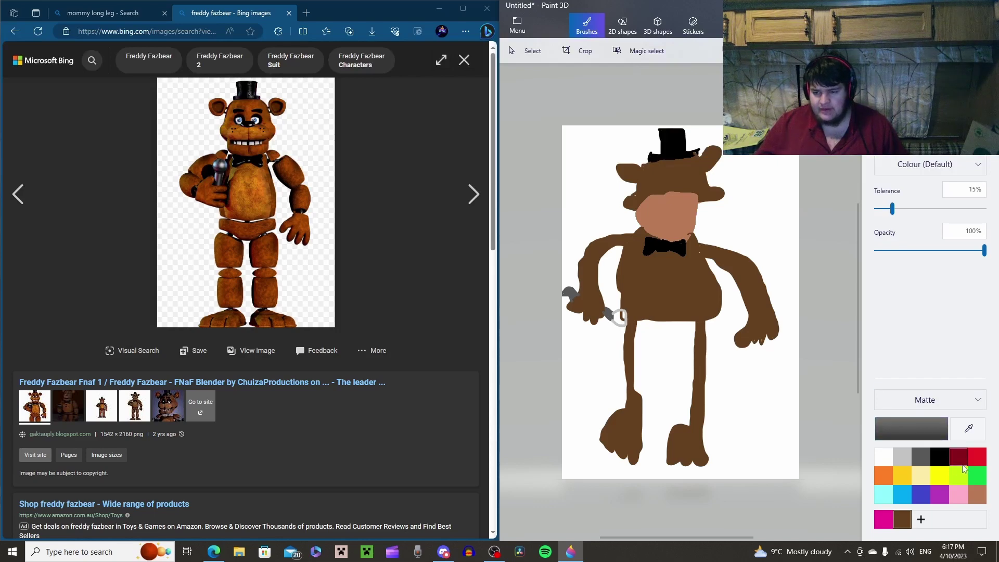
{"action": "left_click", "coordinate": [905, 460]}
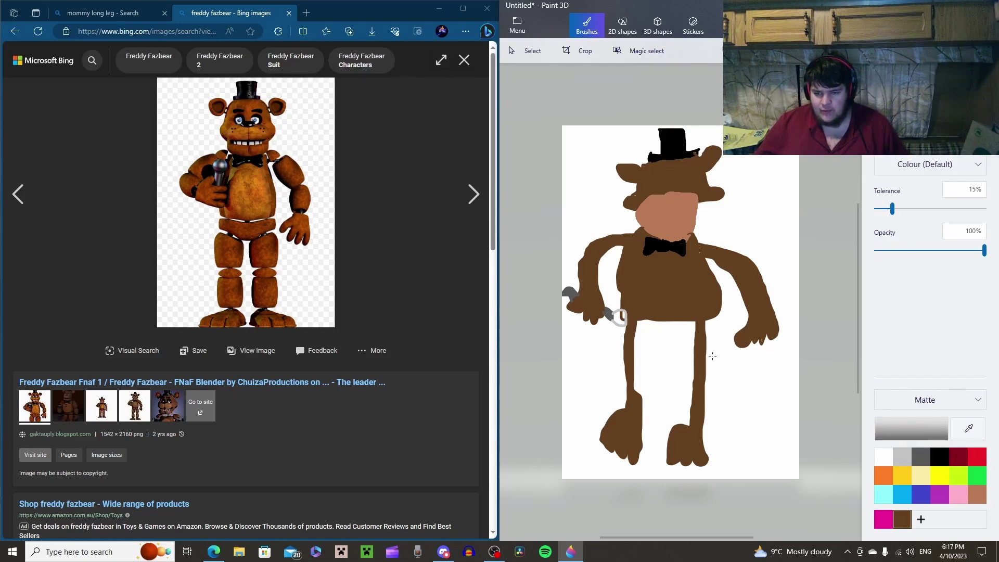
{"action": "left_click", "coordinate": [623, 315]}
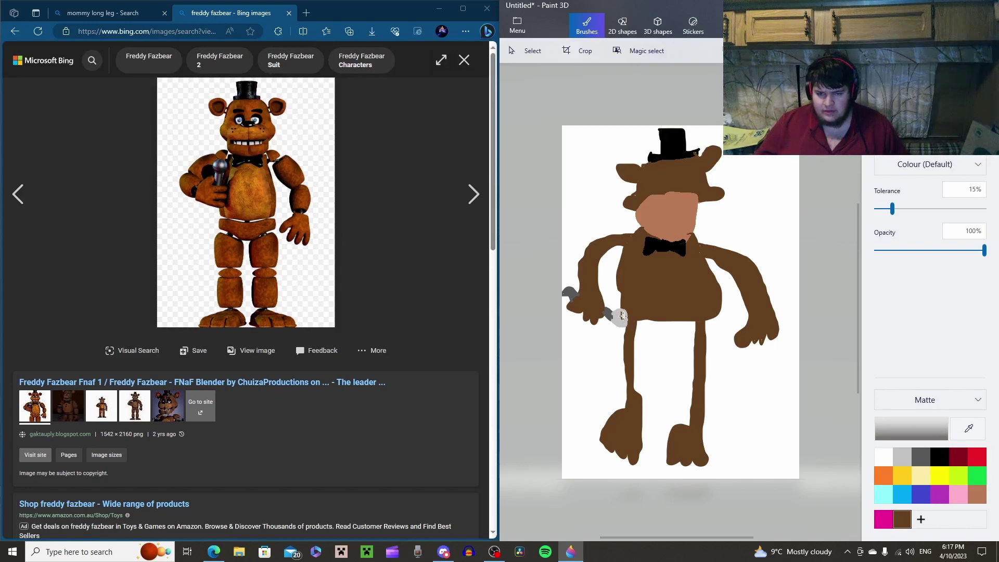
{"action": "left_click", "coordinate": [624, 316]}
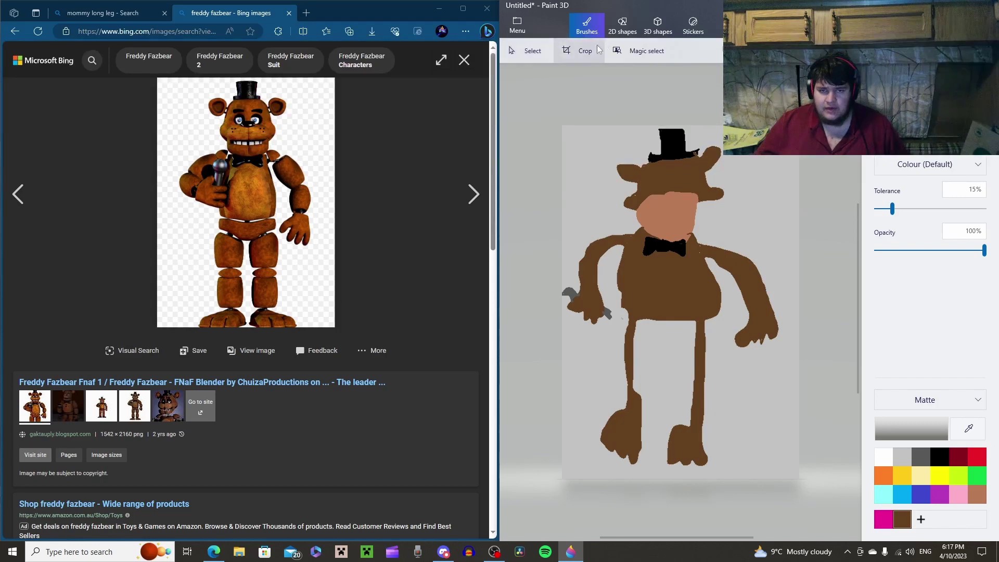
{"action": "key", "text": "ctrl+z"}
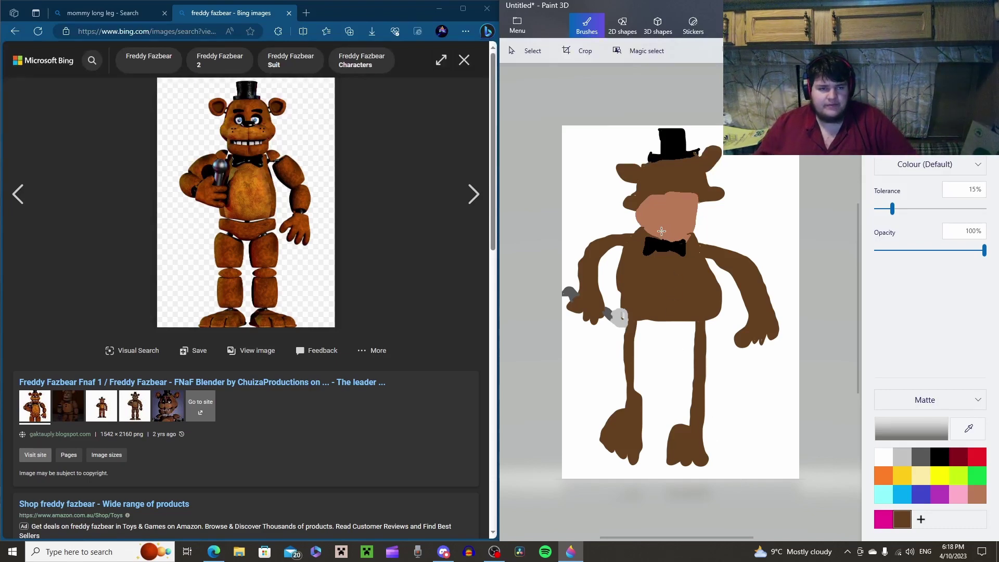
Brush the facial features in black: a wide mouth outline low on the muzzle and two eye outlines with slanted eyebrows
{"action": "left_click", "coordinate": [941, 458]}
{"action": "scroll", "coordinate": [930, 234], "scroll_direction": "down", "scroll_amount": 1}
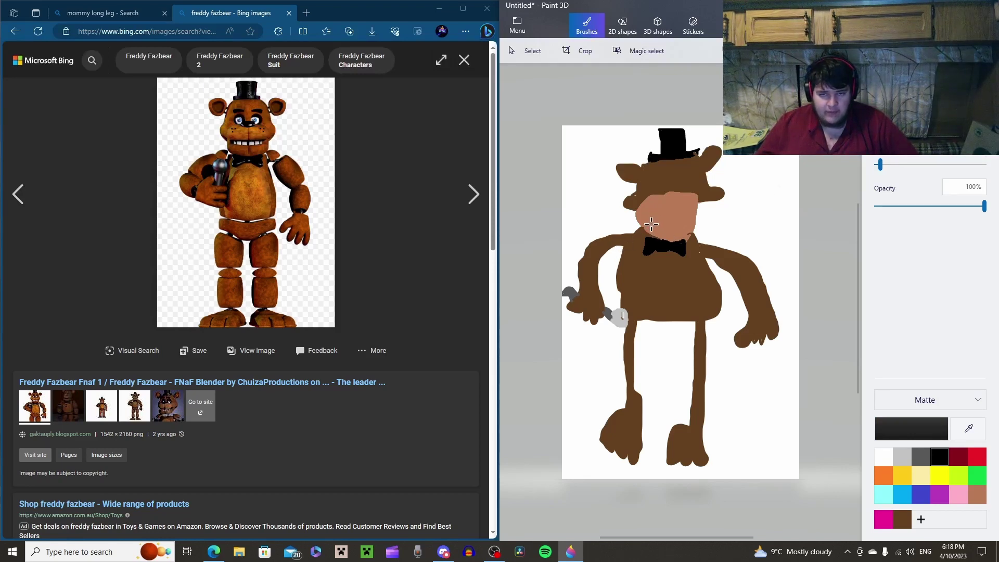
{"action": "mouse_move", "coordinate": [652, 223]}
{"action": "left_mouse_down"}
{"action": "mouse_move", "coordinate": [686, 225]}
{"action": "mouse_move", "coordinate": [648, 223]}
{"action": "mouse_move", "coordinate": [677, 225]}
{"action": "left_mouse_up"}
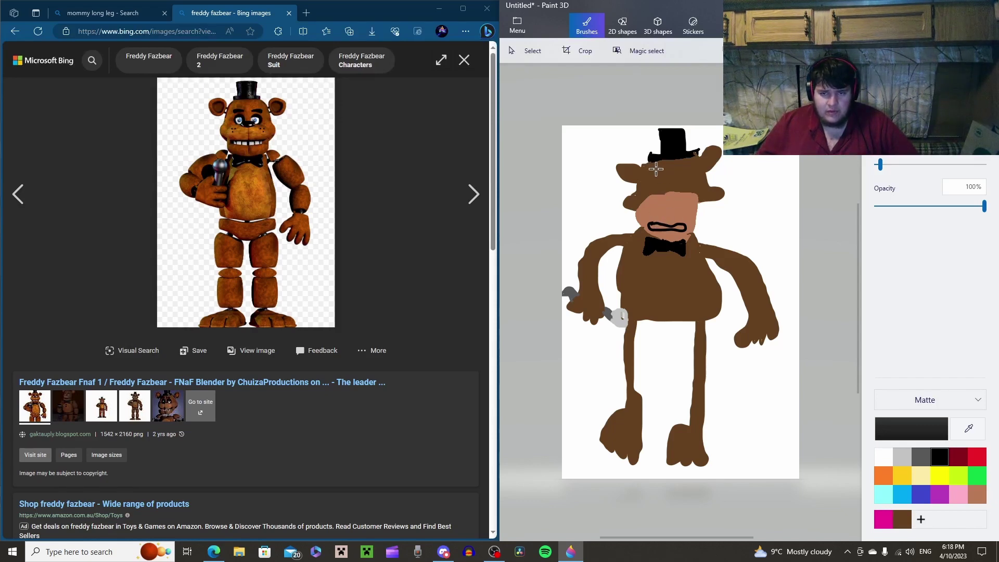
{"action": "mouse_move", "coordinate": [657, 168]}
{"action": "left_mouse_down"}
{"action": "mouse_move", "coordinate": [647, 180]}
{"action": "mouse_move", "coordinate": [656, 189]}
{"action": "mouse_move", "coordinate": [663, 173]}
{"action": "mouse_move", "coordinate": [696, 177]}
{"action": "mouse_move", "coordinate": [686, 168]}
{"action": "mouse_move", "coordinate": [679, 176]}
{"action": "left_mouse_up"}
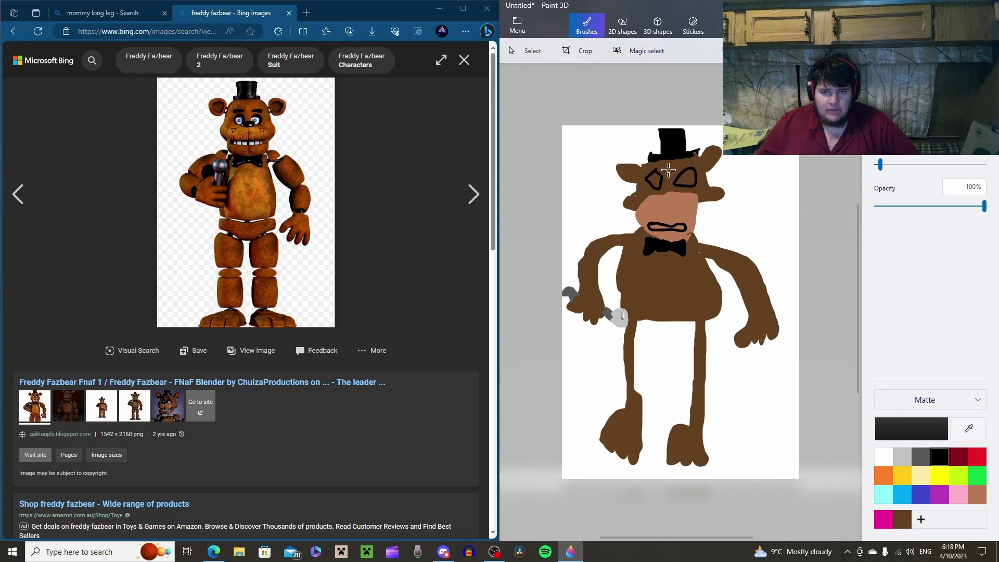
{"action": "left_click_drag", "start_coordinate": [651, 159], "coordinate": [677, 168]}
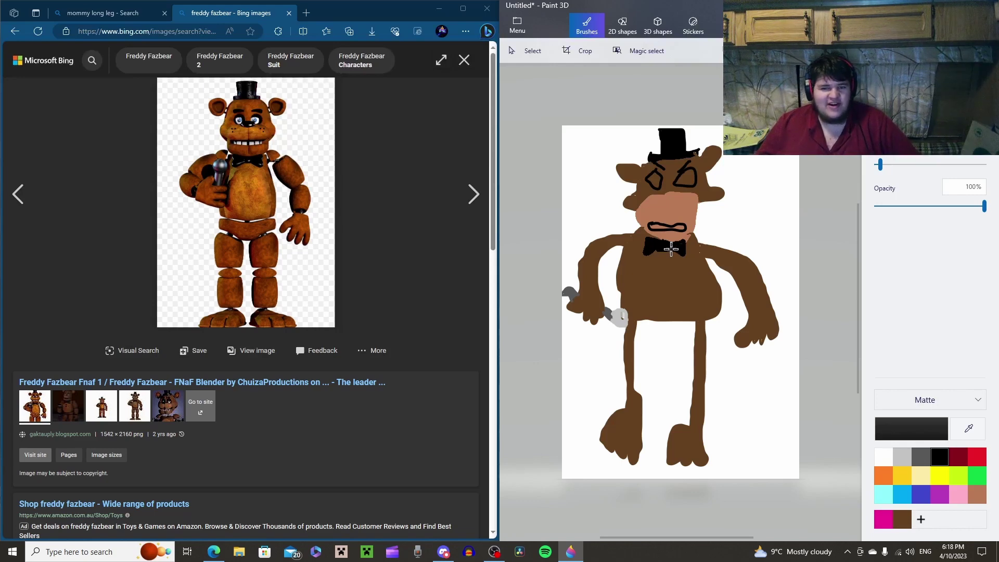
Dot three small black freckles on each side of the muzzle above the mouth
{"action": "left_click", "coordinate": [646, 206]}
{"action": "left_click", "coordinate": [650, 209]}
{"action": "left_click", "coordinate": [649, 210]}
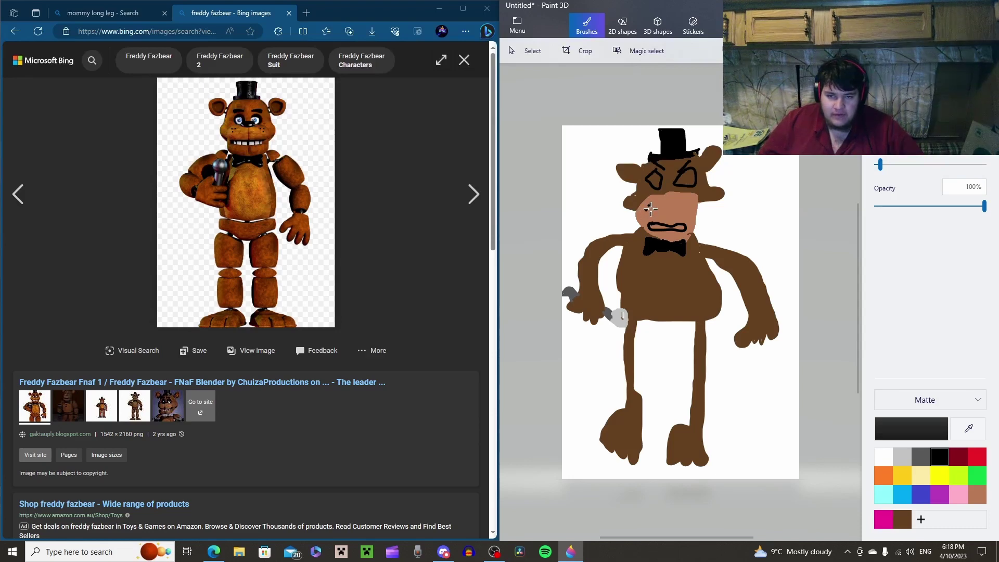
{"action": "left_click", "coordinate": [690, 205]}
{"action": "left_click", "coordinate": [692, 208]}
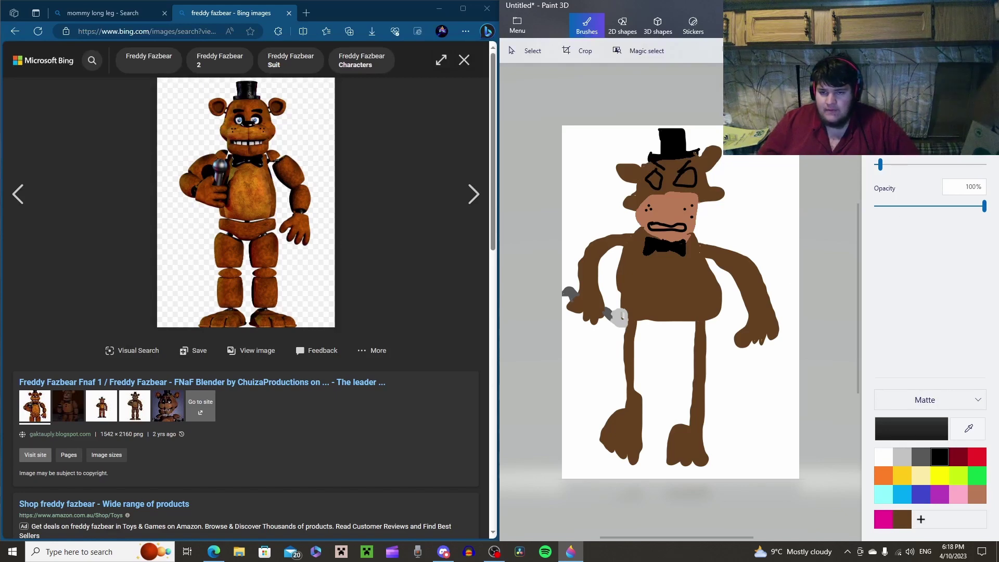
Fill the inside of the mouth and both eyes with black
{"action": "left_click", "coordinate": [908, 117]}
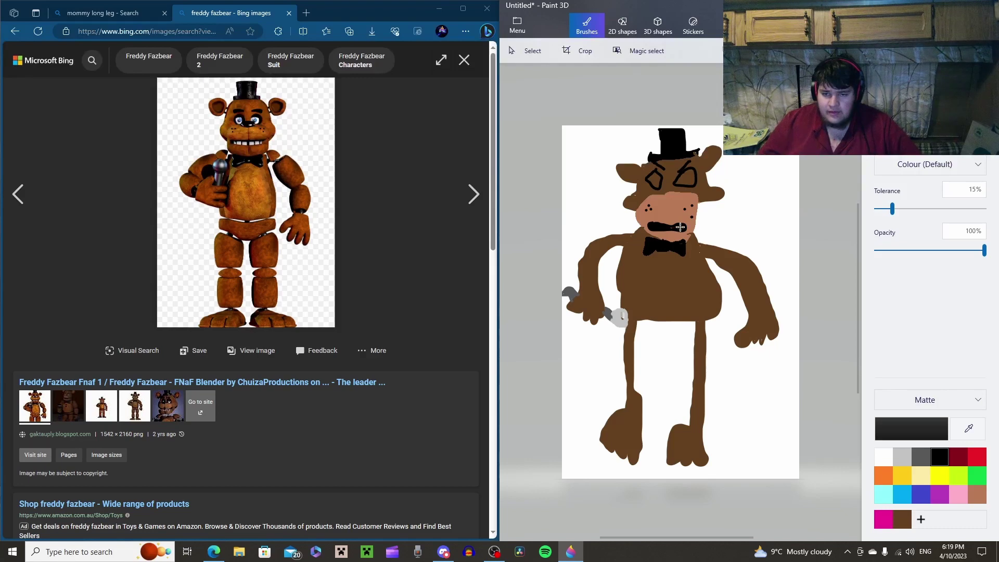
{"action": "left_click", "coordinate": [686, 178]}
{"action": "left_click", "coordinate": [656, 179]}
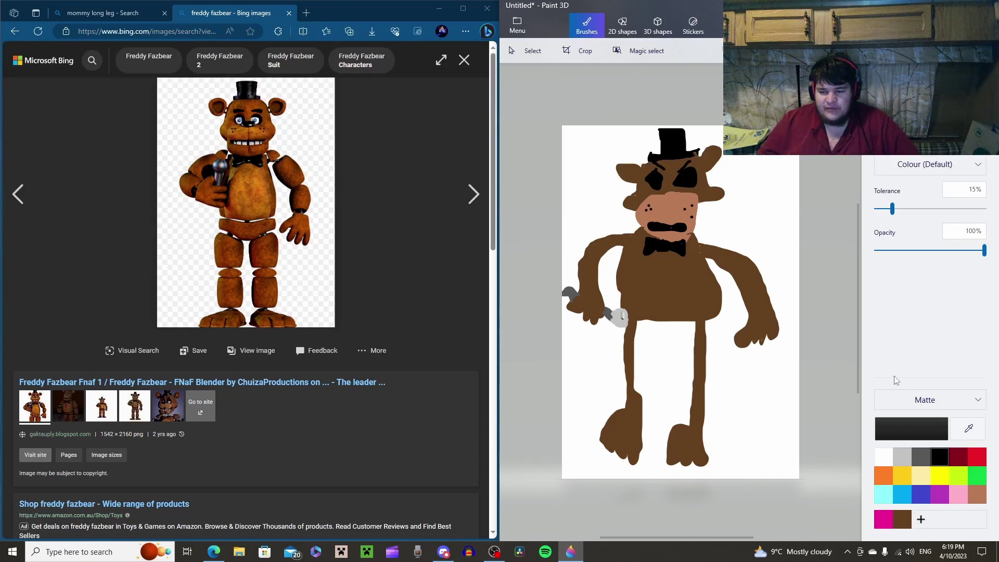
Brush a white oval inside each black eye and fill both ovals with white
{"action": "left_click", "coordinate": [882, 454]}
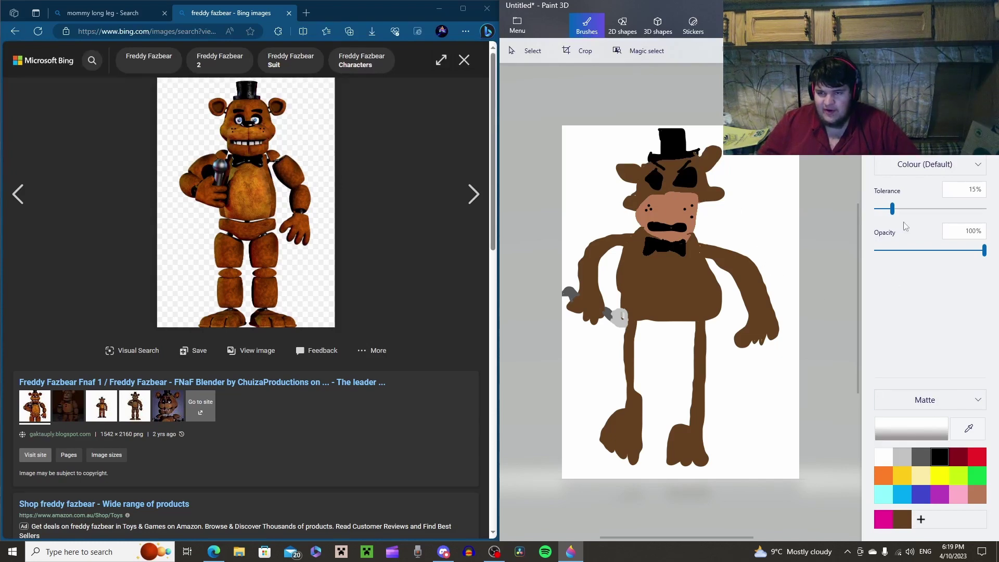
{"action": "scroll", "coordinate": [916, 339], "scroll_direction": "down", "scroll_amount": 1}
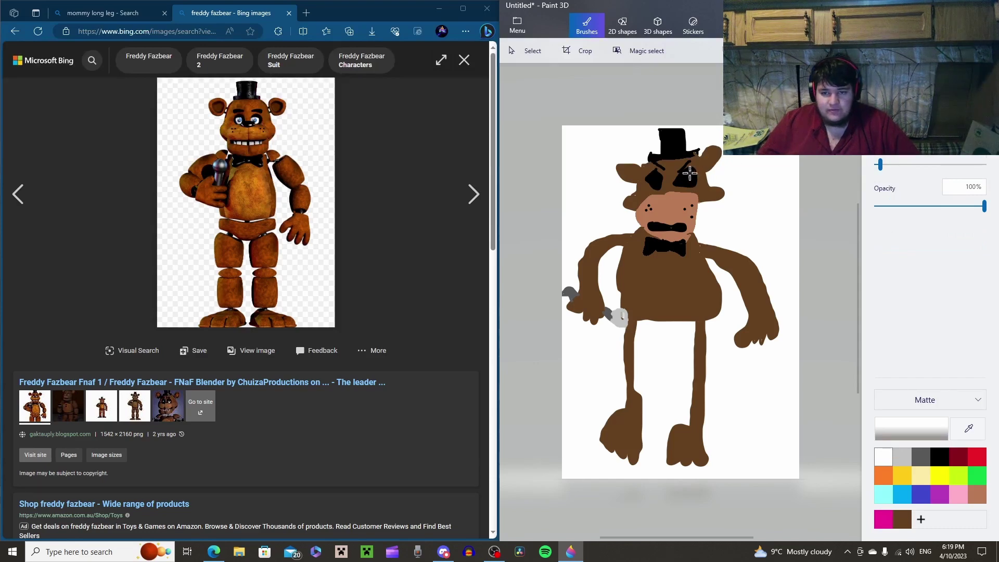
{"action": "mouse_move", "coordinate": [690, 174]}
{"action": "left_mouse_down"}
{"action": "mouse_move", "coordinate": [681, 179]}
{"action": "mouse_move", "coordinate": [690, 185]}
{"action": "mouse_move", "coordinate": [686, 171]}
{"action": "mouse_move", "coordinate": [650, 174]}
{"action": "mouse_move", "coordinate": [662, 184]}
{"action": "mouse_move", "coordinate": [653, 178]}
{"action": "left_mouse_up"}
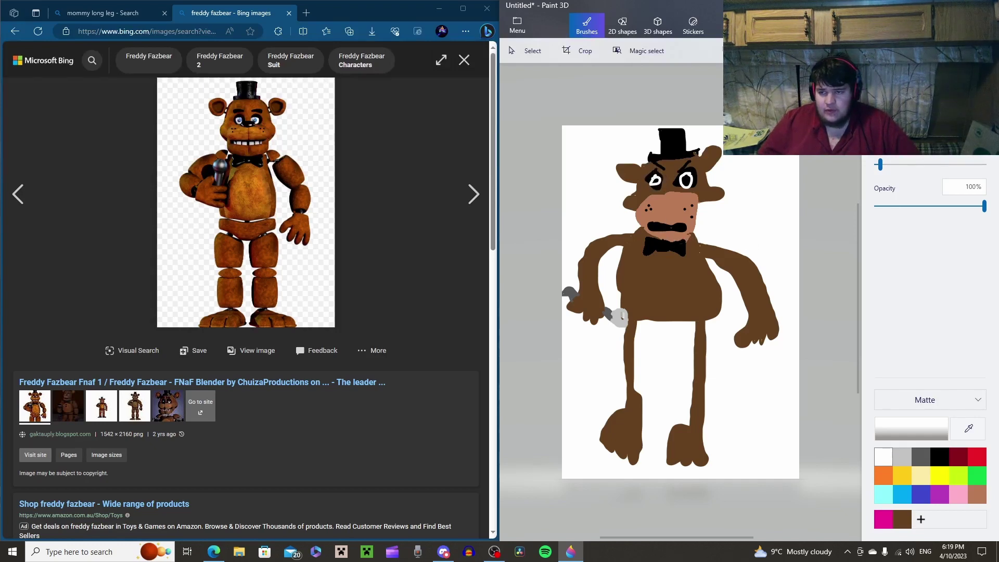
{"action": "left_click", "coordinate": [686, 179]}
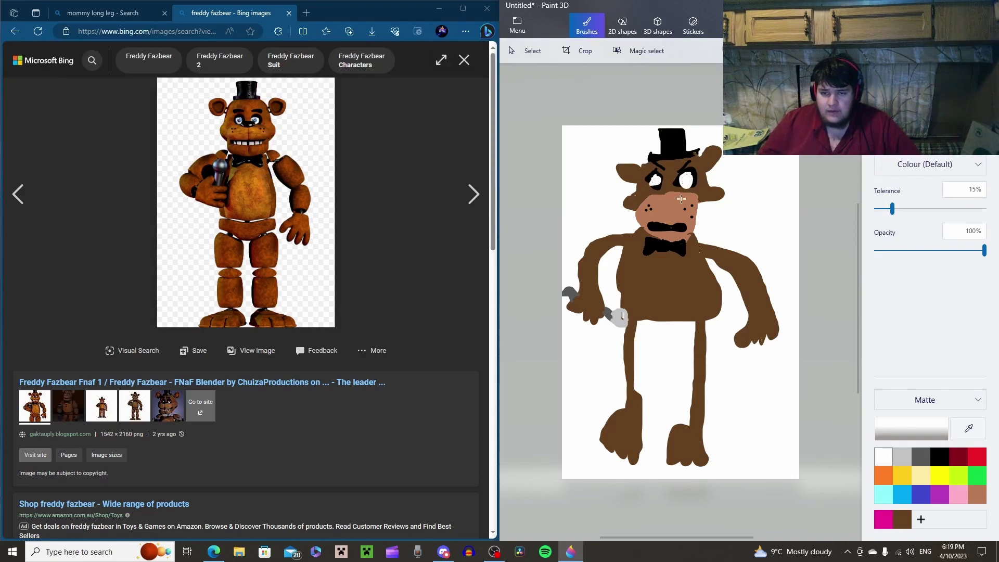
Brush a small light turquoise iris in the centre of each white eye
{"action": "left_click", "coordinate": [885, 495]}
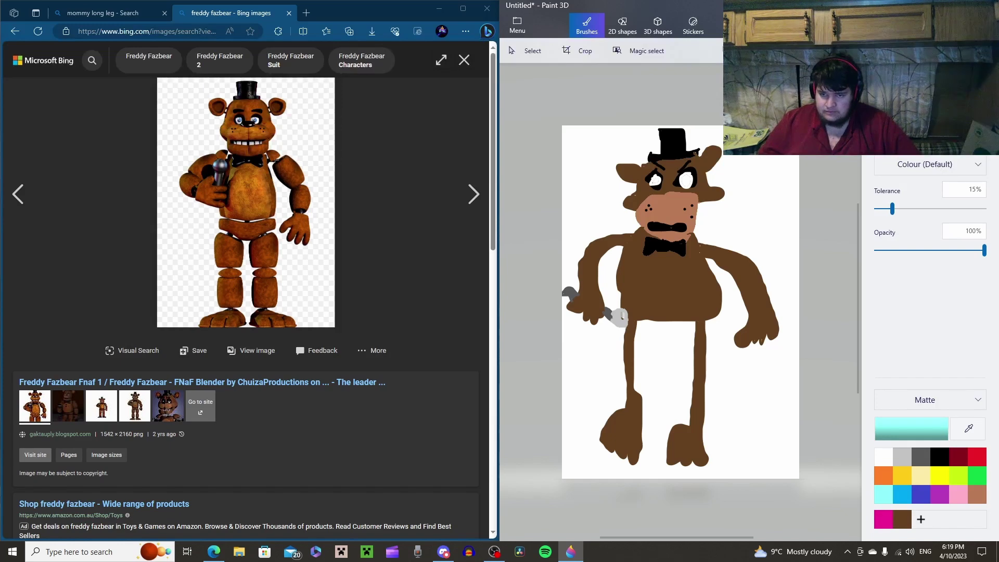
{"action": "scroll", "coordinate": [930, 234], "scroll_direction": "down", "scroll_amount": 1}
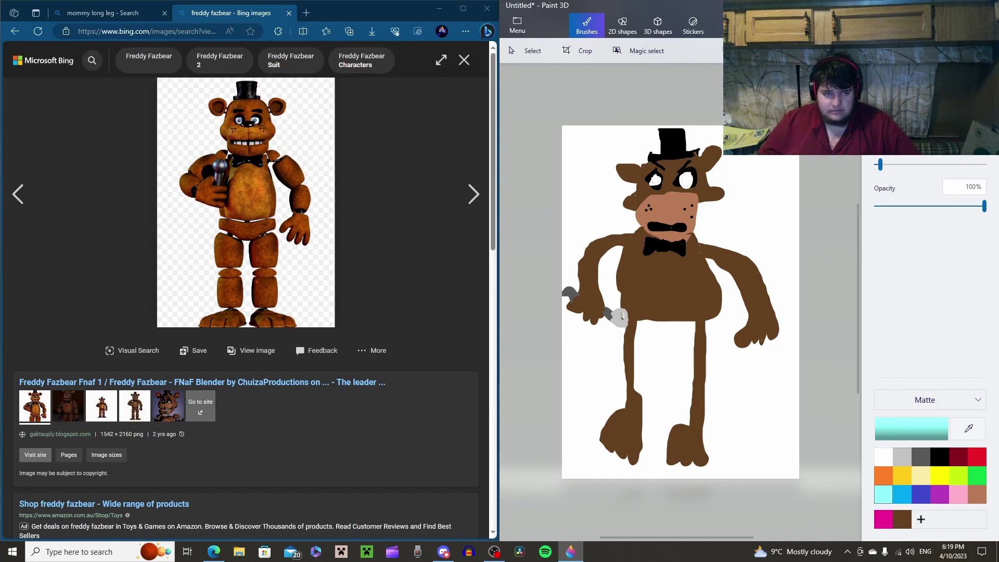
{"action": "left_click", "coordinate": [687, 181]}
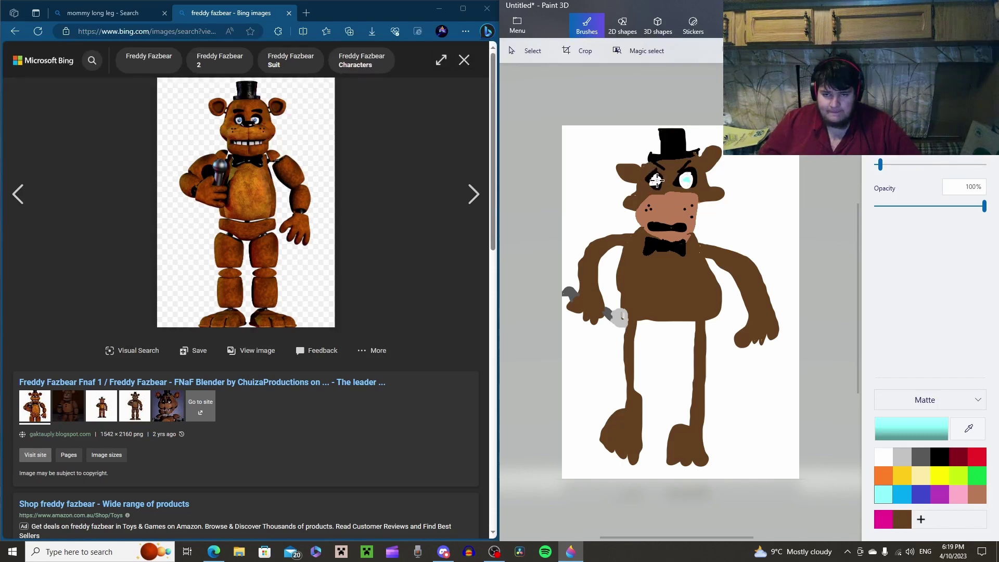
{"action": "left_click", "coordinate": [655, 180]}
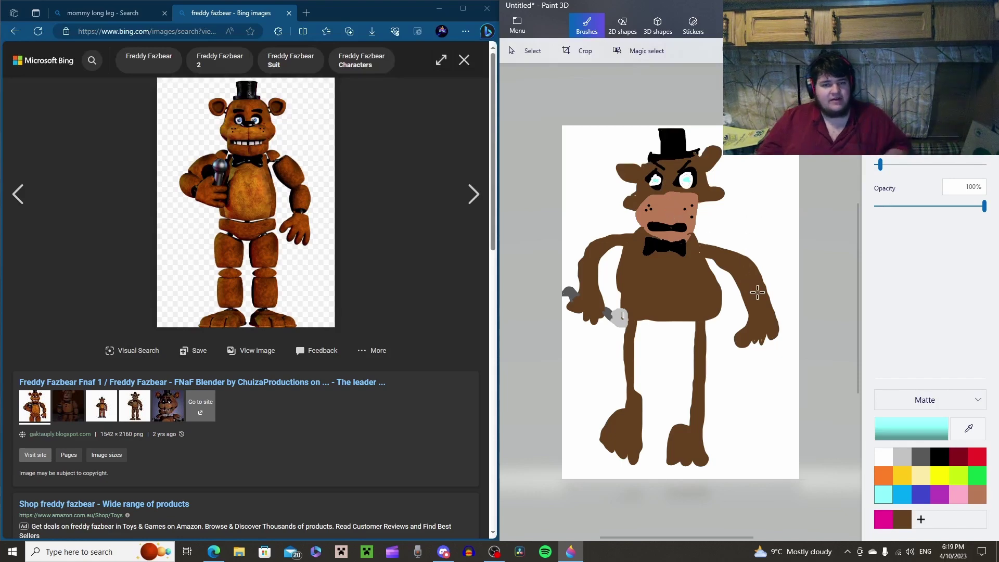
Brush a row of pointed white teeth along the lower edge of the black mouth
{"action": "left_click", "coordinate": [883, 457]}
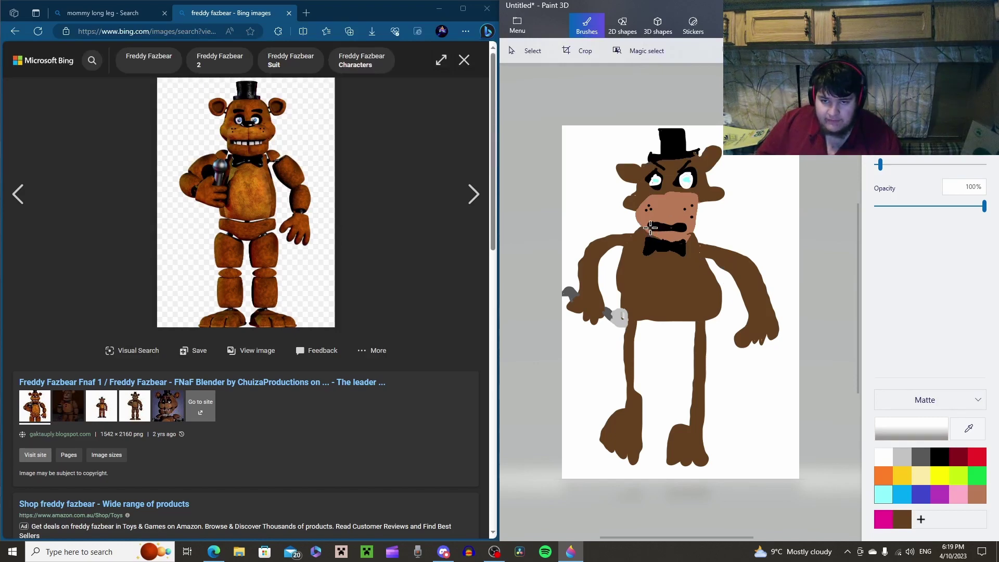
{"action": "left_click_drag", "start_coordinate": [651, 228], "coordinate": [652, 221]}
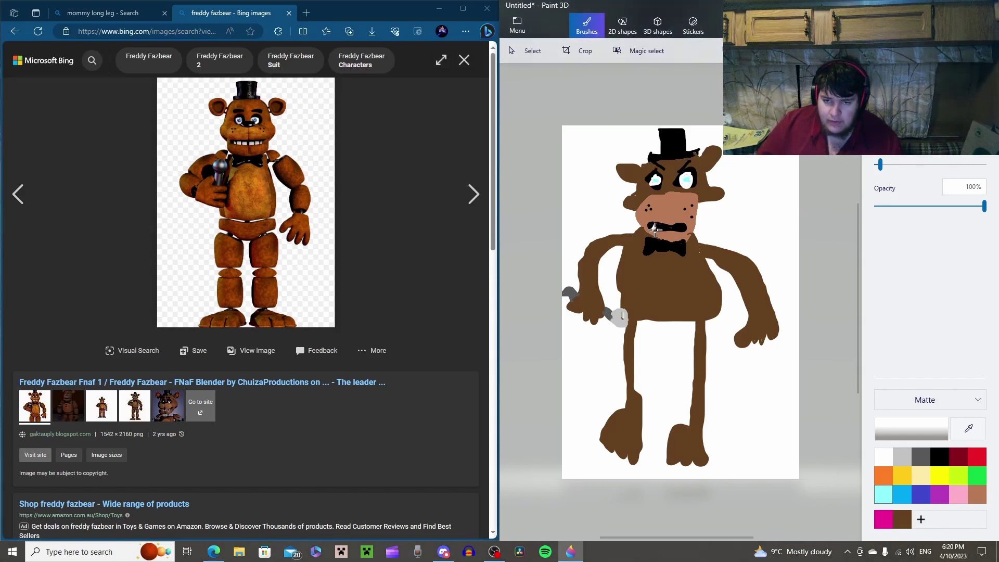
{"action": "left_click_drag", "start_coordinate": [650, 225], "coordinate": [663, 232]}
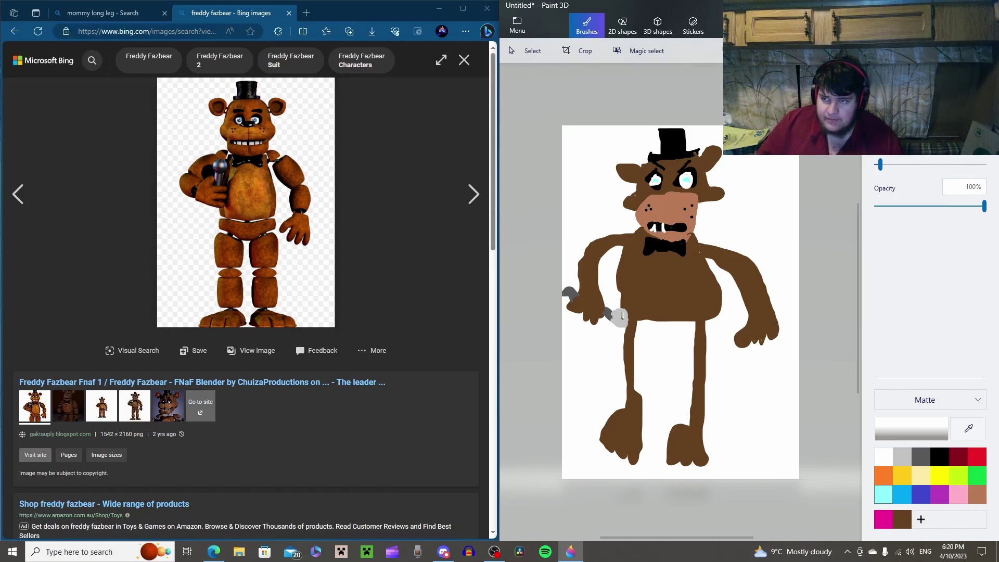
{"action": "scroll", "coordinate": [681, 301], "scroll_direction": "up", "scroll_amount": 5}
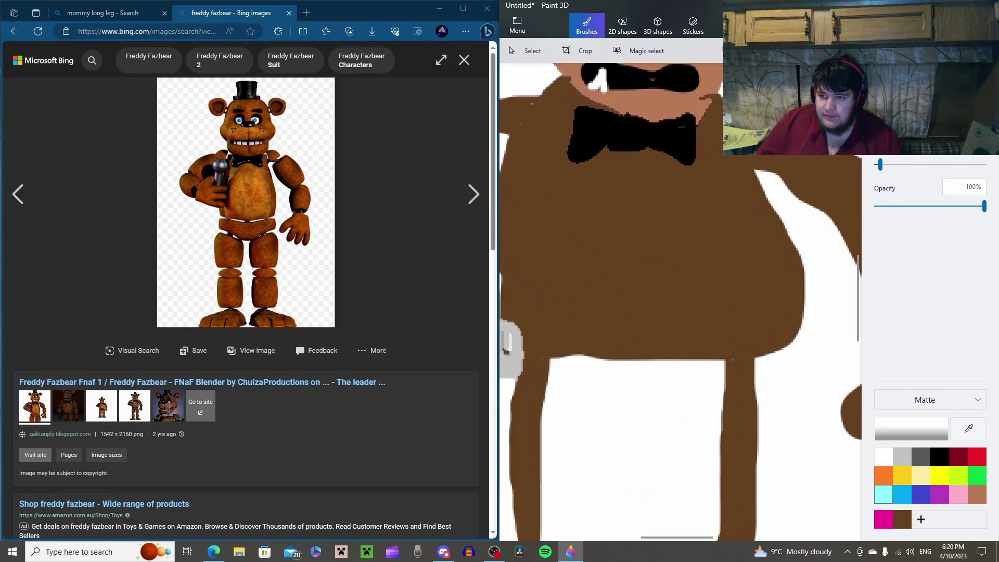
{"action": "left_click_drag", "start_coordinate": [858, 270], "coordinate": [856, 236]}
{"action": "left_click_drag", "start_coordinate": [635, 229], "coordinate": [642, 235]}
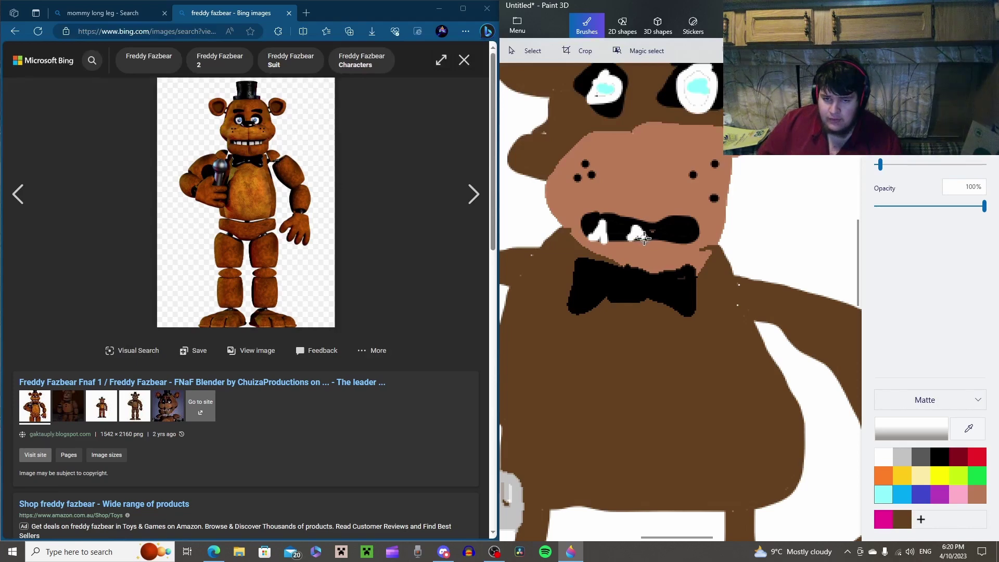
{"action": "mouse_move", "coordinate": [667, 241]}
{"action": "left_mouse_down"}
{"action": "mouse_move", "coordinate": [670, 226]}
{"action": "mouse_move", "coordinate": [686, 238]}
{"action": "mouse_move", "coordinate": [668, 240]}
{"action": "mouse_move", "coordinate": [692, 239]}
{"action": "mouse_move", "coordinate": [692, 229]}
{"action": "mouse_move", "coordinate": [690, 247]}
{"action": "mouse_move", "coordinate": [657, 229]}
{"action": "mouse_move", "coordinate": [655, 240]}
{"action": "mouse_move", "coordinate": [623, 239]}
{"action": "mouse_move", "coordinate": [619, 229]}
{"action": "mouse_move", "coordinate": [614, 242]}
{"action": "mouse_move", "coordinate": [622, 235]}
{"action": "left_mouse_up"}
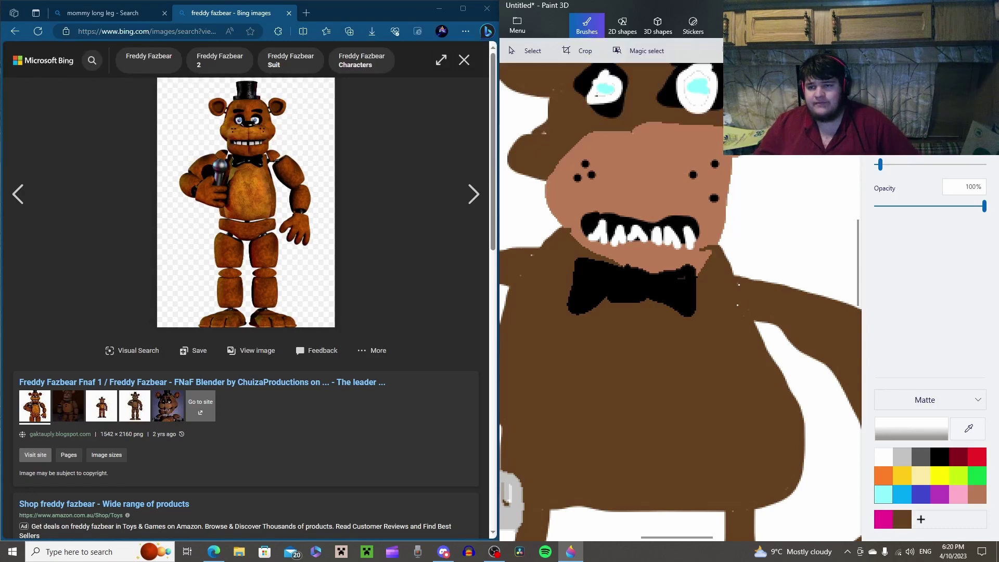
{"action": "key", "text": "ctrl+minus"}
{"action": "key", "text": "ctrl+minus"}
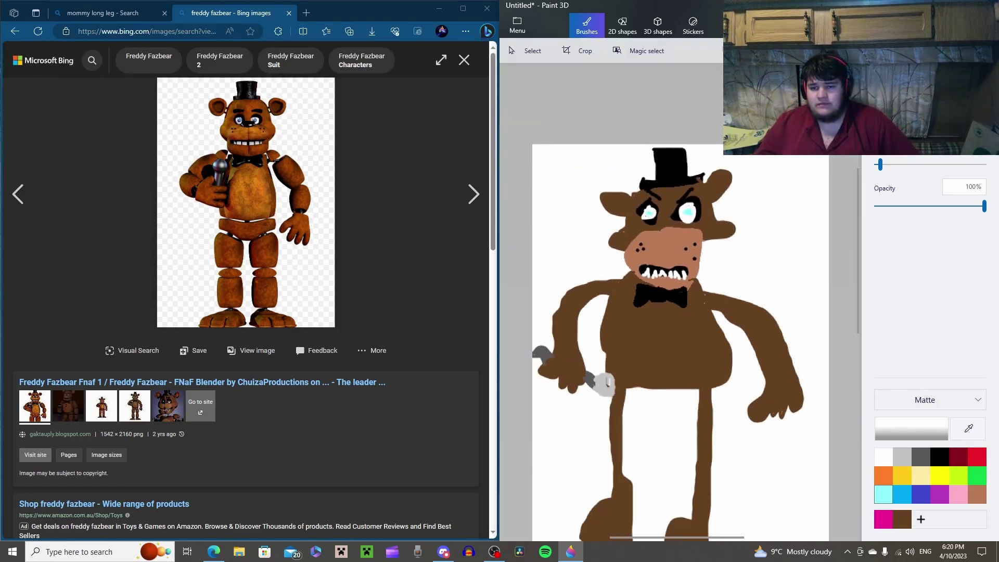
{"action": "key", "text": "ctrl+minus"}
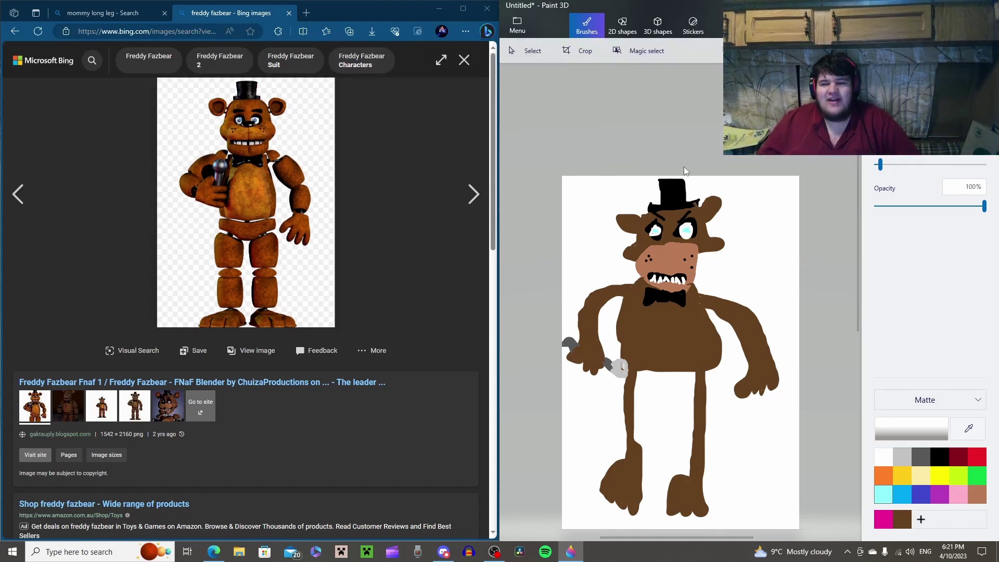
Save the drawing as Untitled.png in the horror art folder, replacing the existing file of that name
{"action": "left_click", "coordinate": [521, 34]}
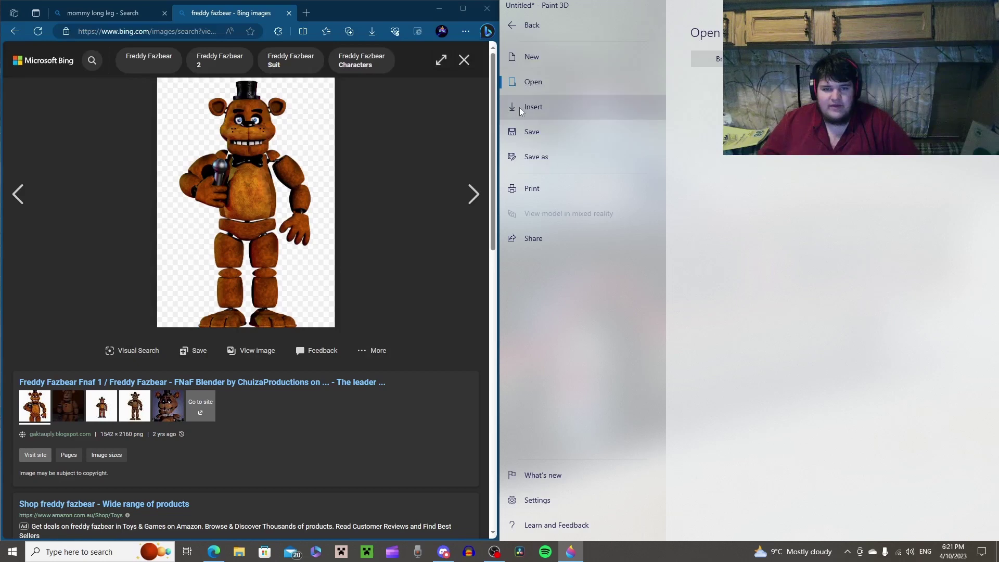
{"action": "left_click", "coordinate": [520, 133]}
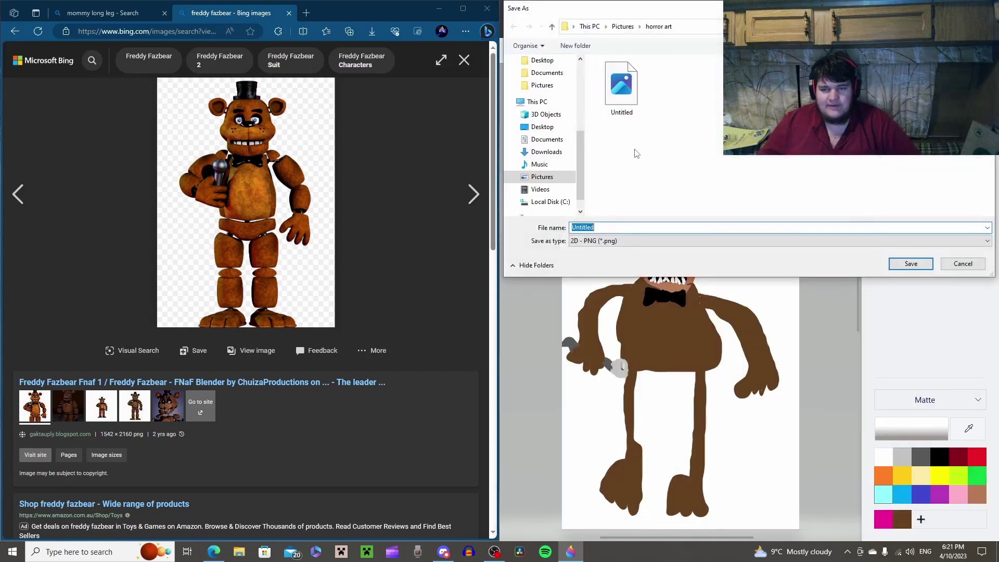
{"action": "left_click", "coordinate": [912, 264]}
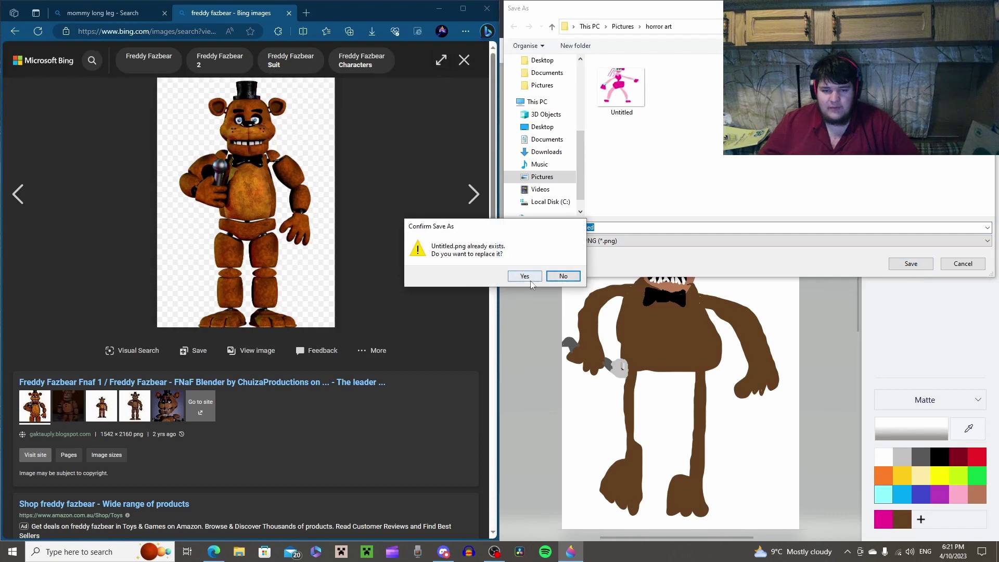
{"action": "left_click", "coordinate": [529, 279]}
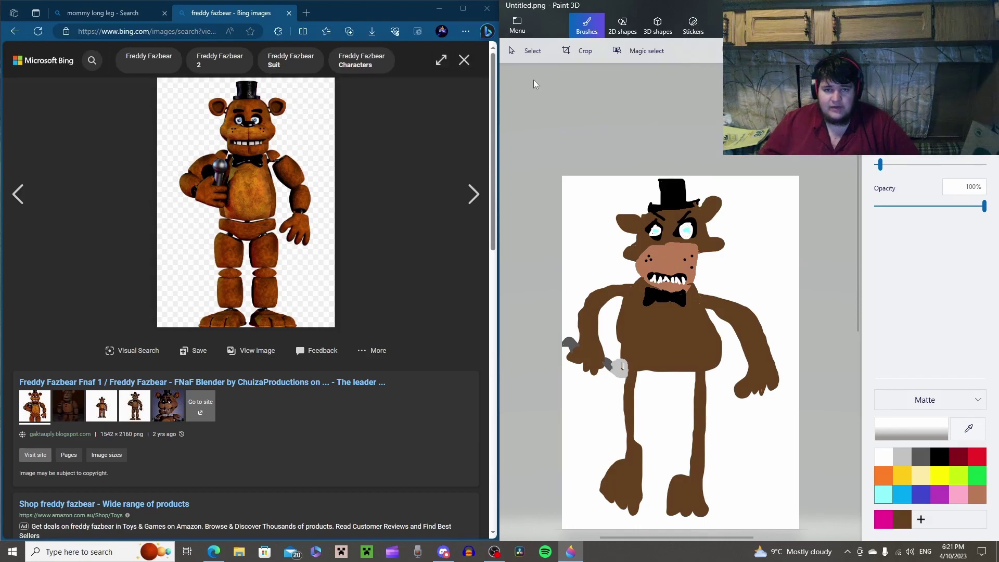
Save the Freddy drawing again and use Save As to store it as a 2D PNG image in the horror art folder
{"action": "left_click", "coordinate": [526, 28]}
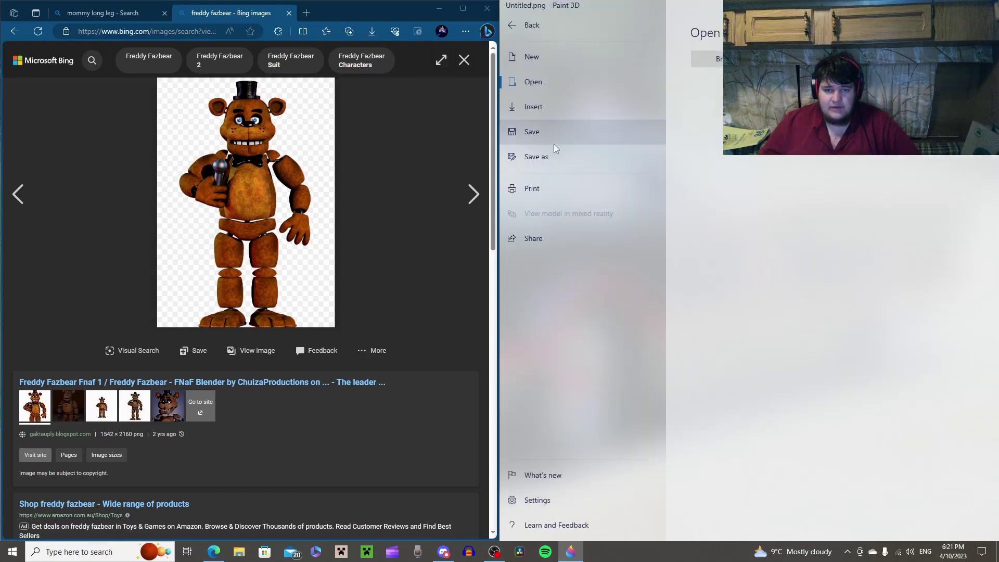
{"action": "left_click", "coordinate": [551, 139]}
{"action": "left_click", "coordinate": [518, 33]}
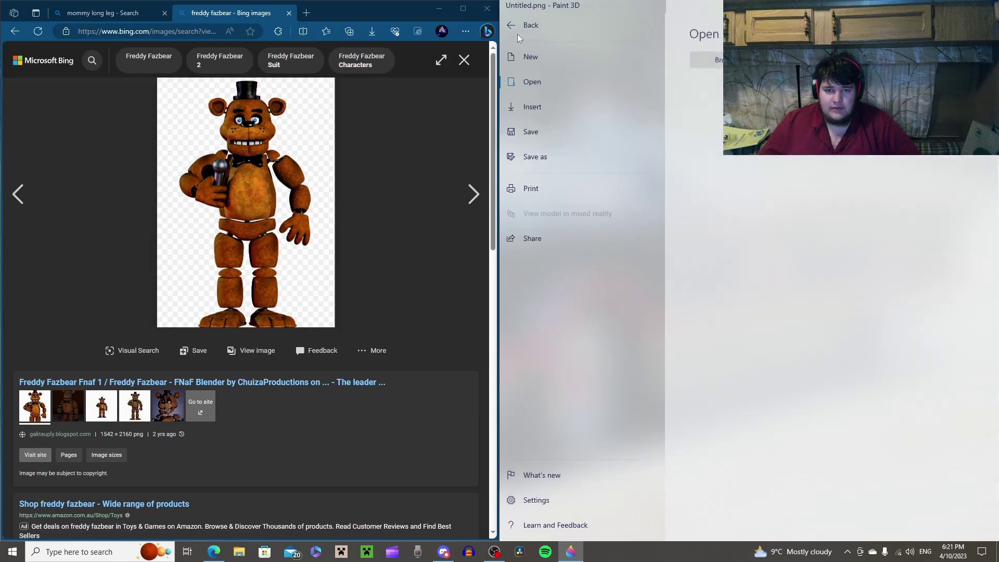
{"action": "left_click", "coordinate": [556, 157]}
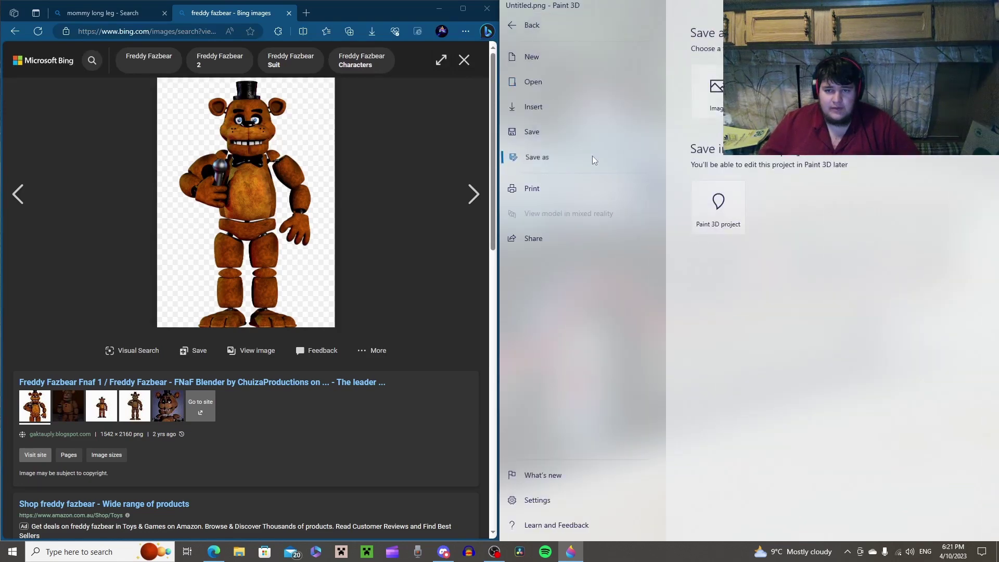
{"action": "left_click", "coordinate": [715, 89]}
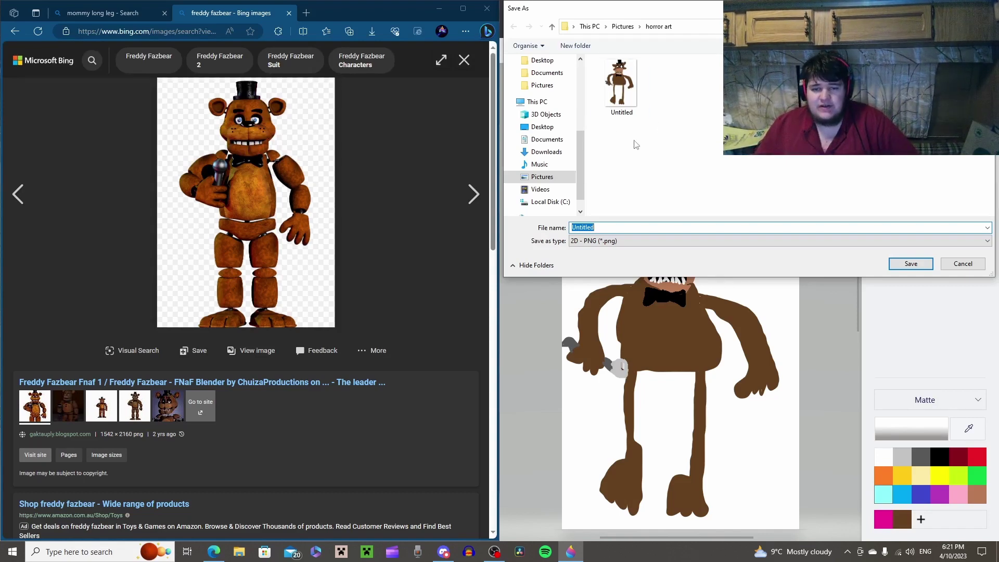
{"action": "left_click", "coordinate": [607, 229]}
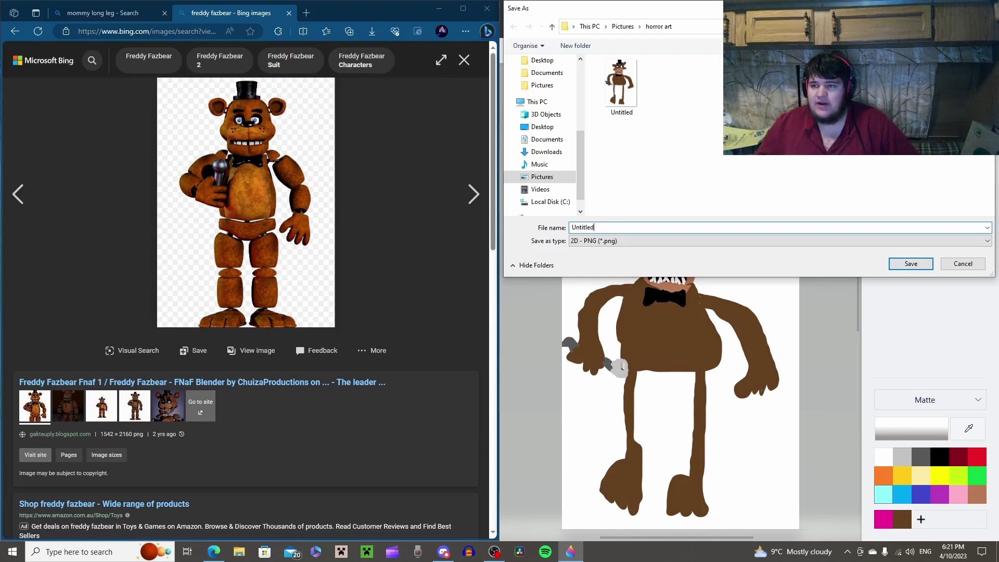
{"action": "key", "text": "Return"}
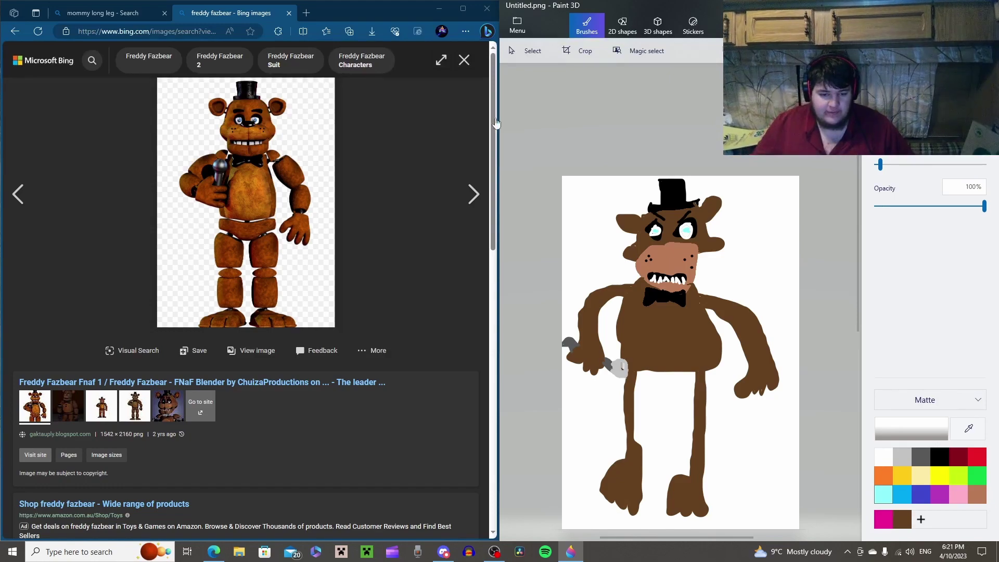
Switch to Discord, check the posts channel for new messages, and return to the drawing
{"action": "left_click", "coordinate": [437, 556]}
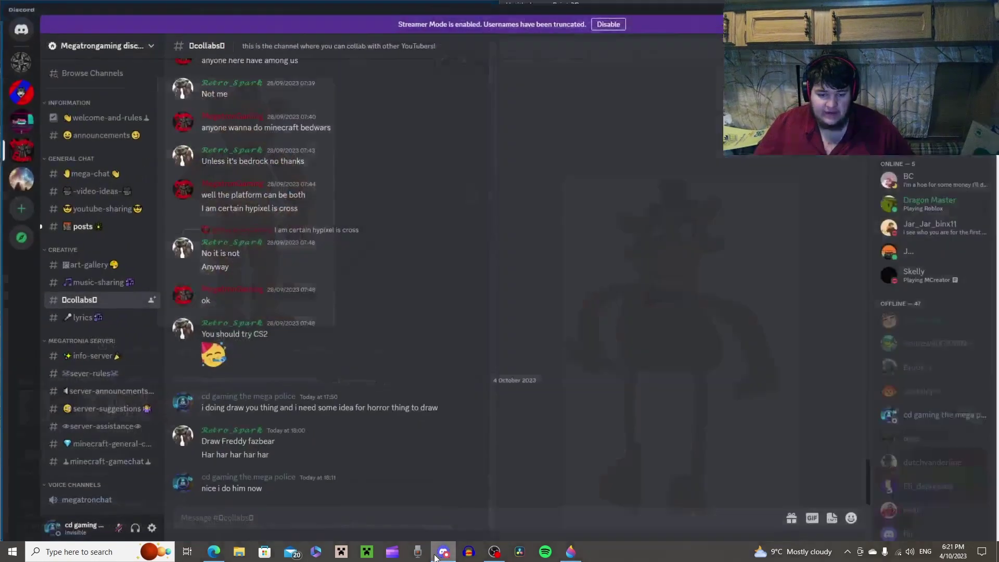
{"action": "left_click", "coordinate": [86, 229]}
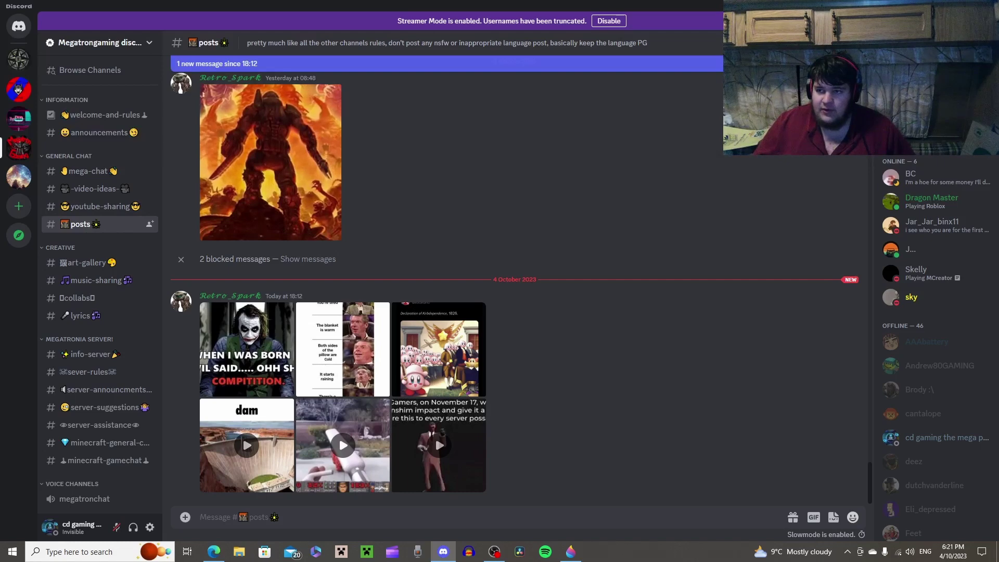
{"action": "key", "text": "alt+Tab"}
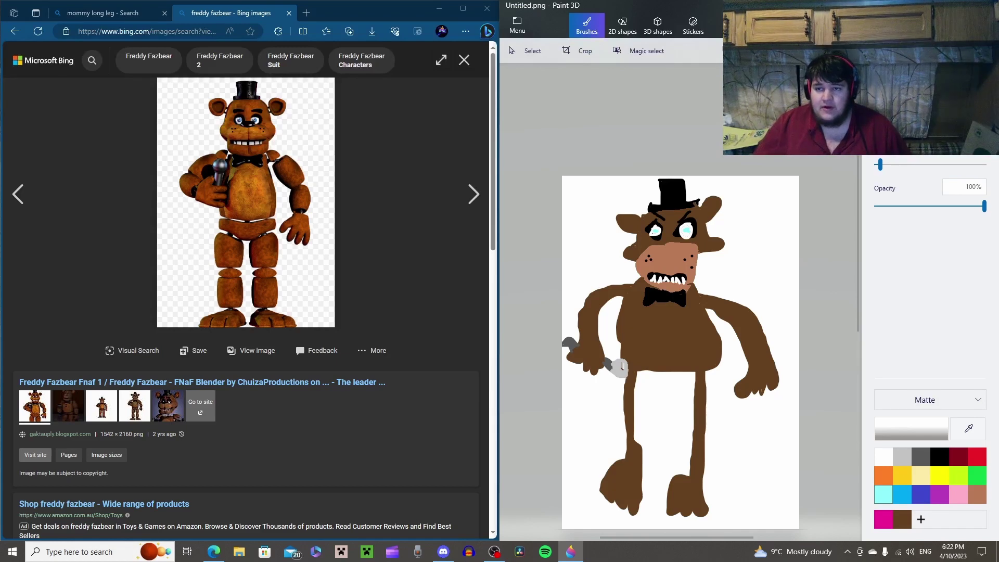
Start a new blank drawing in Paint 3D
{"action": "left_click", "coordinate": [514, 27]}
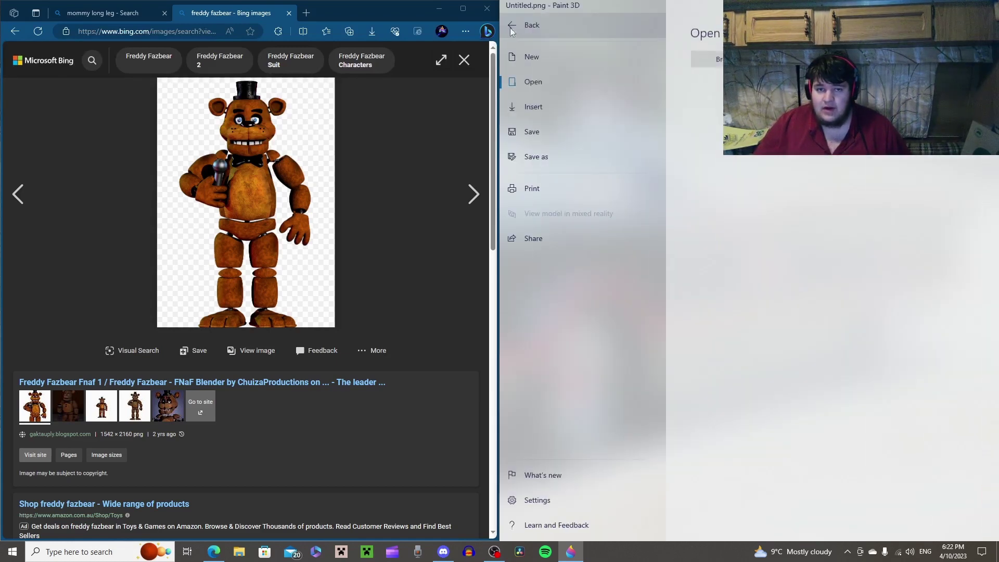
{"action": "left_click", "coordinate": [538, 58]}
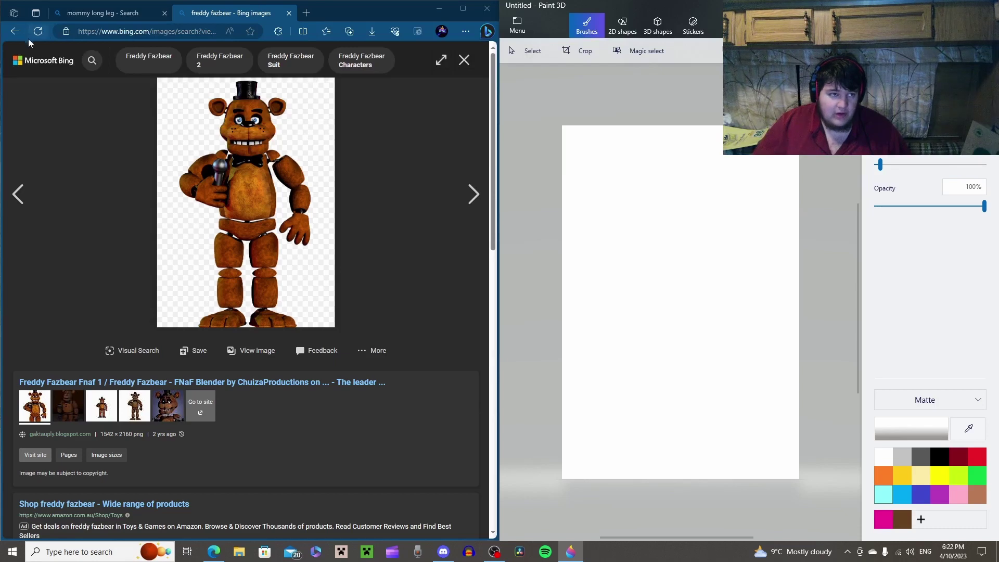
Go back to the Bing image results in the browser and replace the search text with "choc choc ch"
{"action": "left_click", "coordinate": [10, 33]}
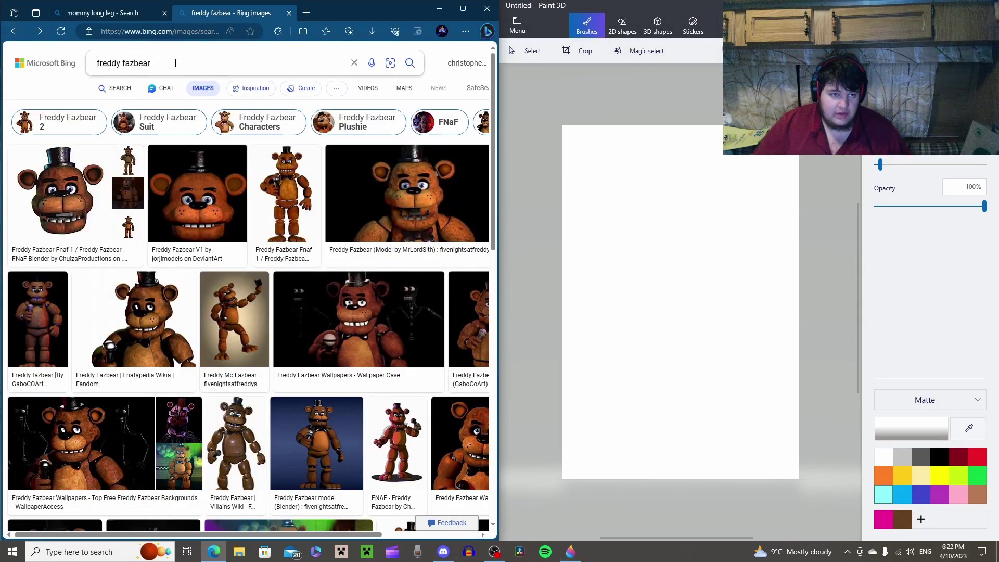
{"action": "key", "text": "BackSpace"}
{"action": "key", "text": "BackSpace"}
{"action": "key", "text": "BackSpace"}
{"action": "key", "text": "BackSpace"}
{"action": "key", "text": "BackSpace"}
{"action": "key", "text": "BackSpace"}
{"action": "key", "text": "BackSpace"}
{"action": "key", "text": "BackSpace"}
{"action": "key", "text": "BackSpace"}
{"action": "key", "text": "BackSpace"}
{"action": "key", "text": "BackSpace"}
{"action": "key", "text": "BackSpace"}
{"action": "key", "text": "BackSpace"}
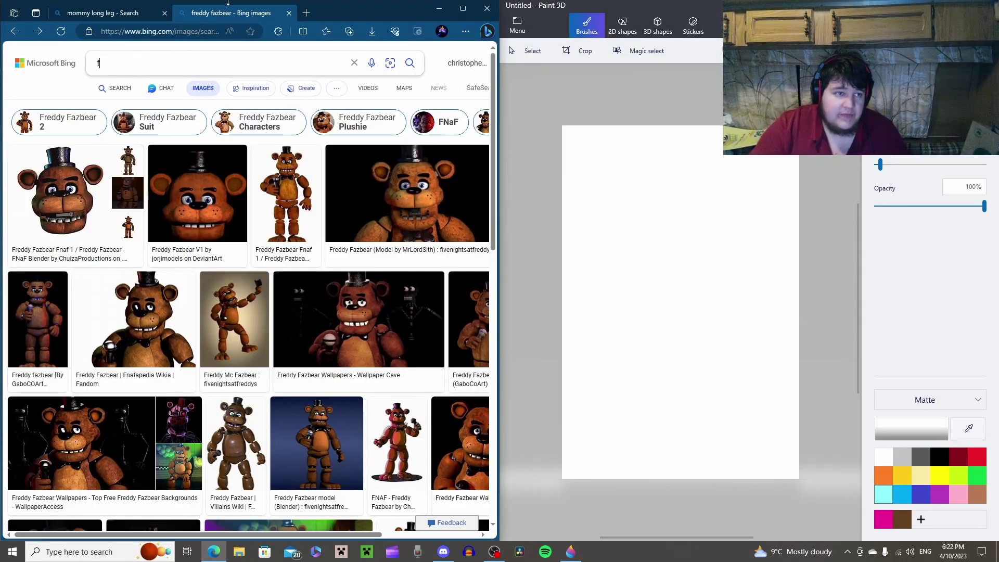
{"action": "type", "text": "c"}
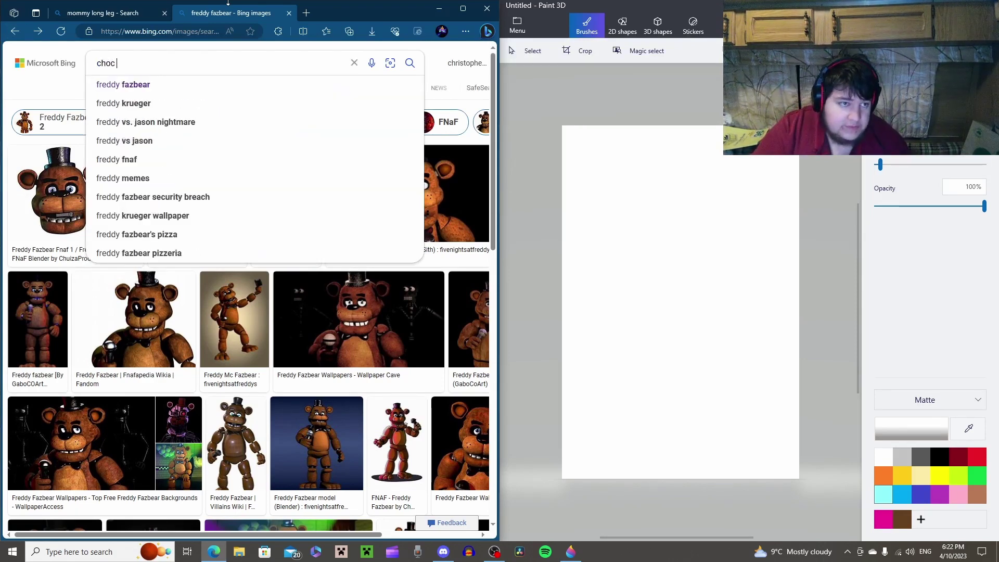
{"action": "type", "text": "ch"}
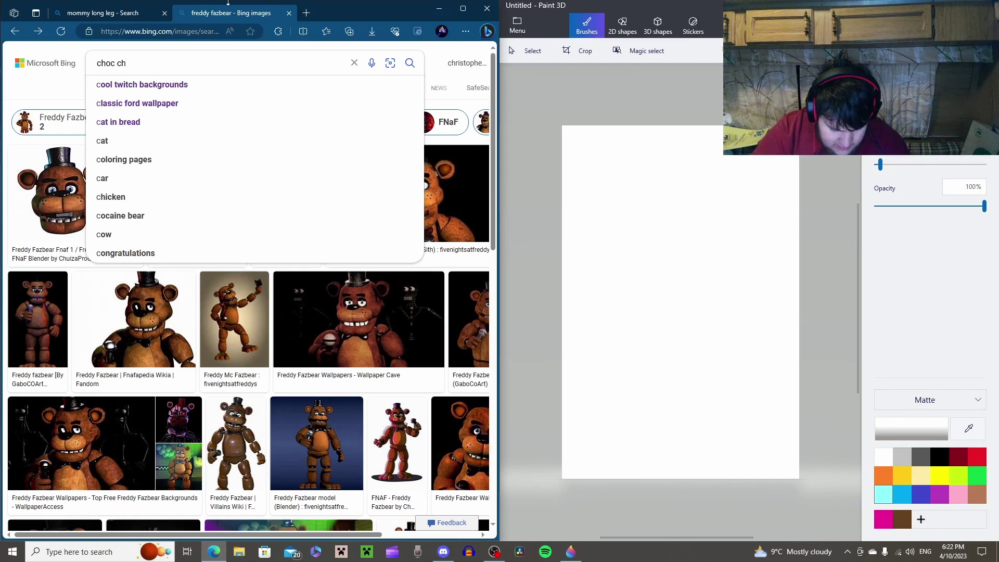
{"action": "type", "text": "oc ch"}
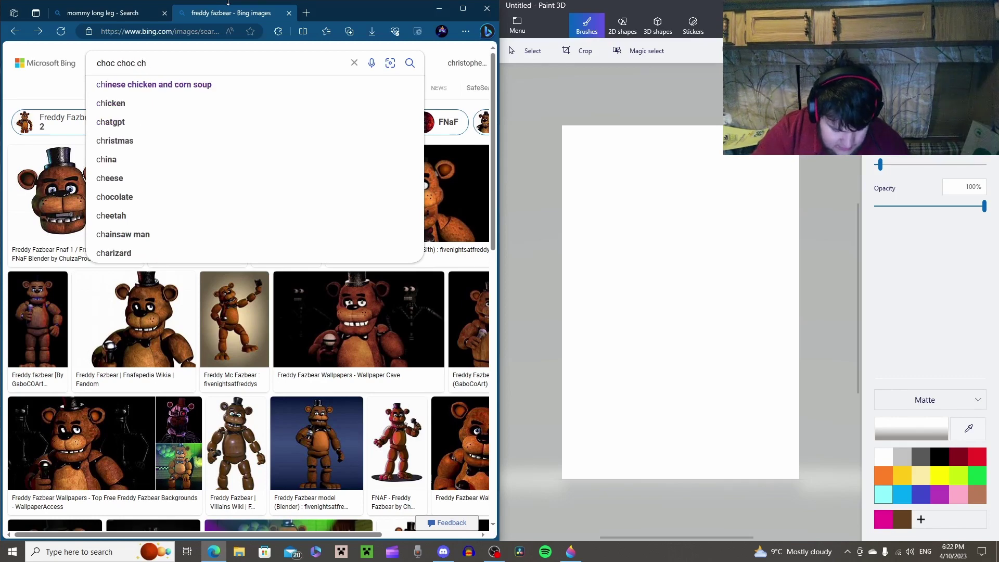